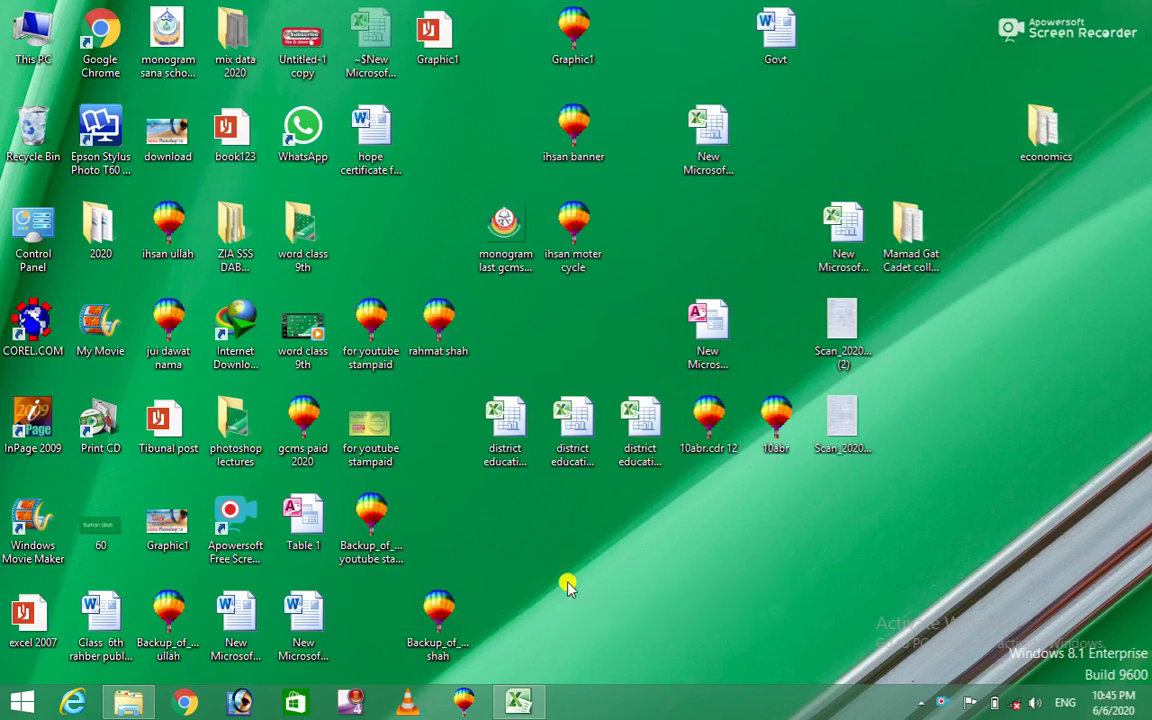
Step: Open the workbook 'New Microsoft Excel Worksheet (2)' from the Excel taskbar button
{"action": "left_click", "coordinate": [520, 703]}
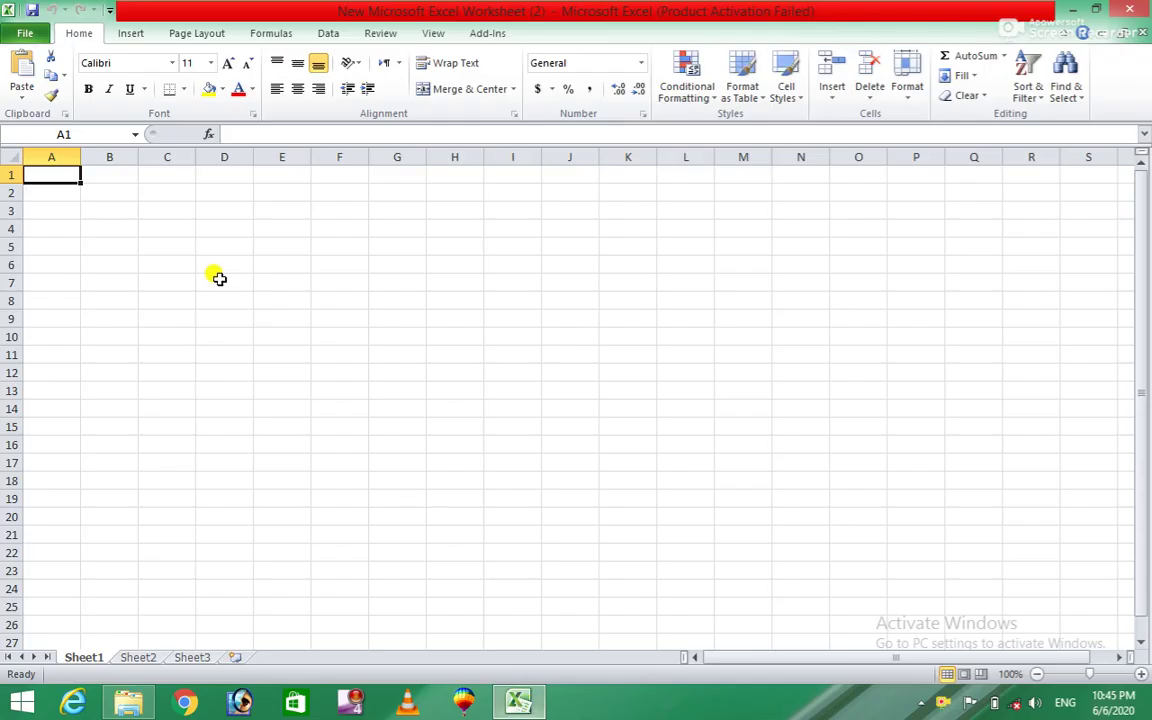
Step: Draw a Sun shape from Basic Shapes over roughly columns C–F, rows 5–14
{"action": "left_click", "coordinate": [128, 34]}
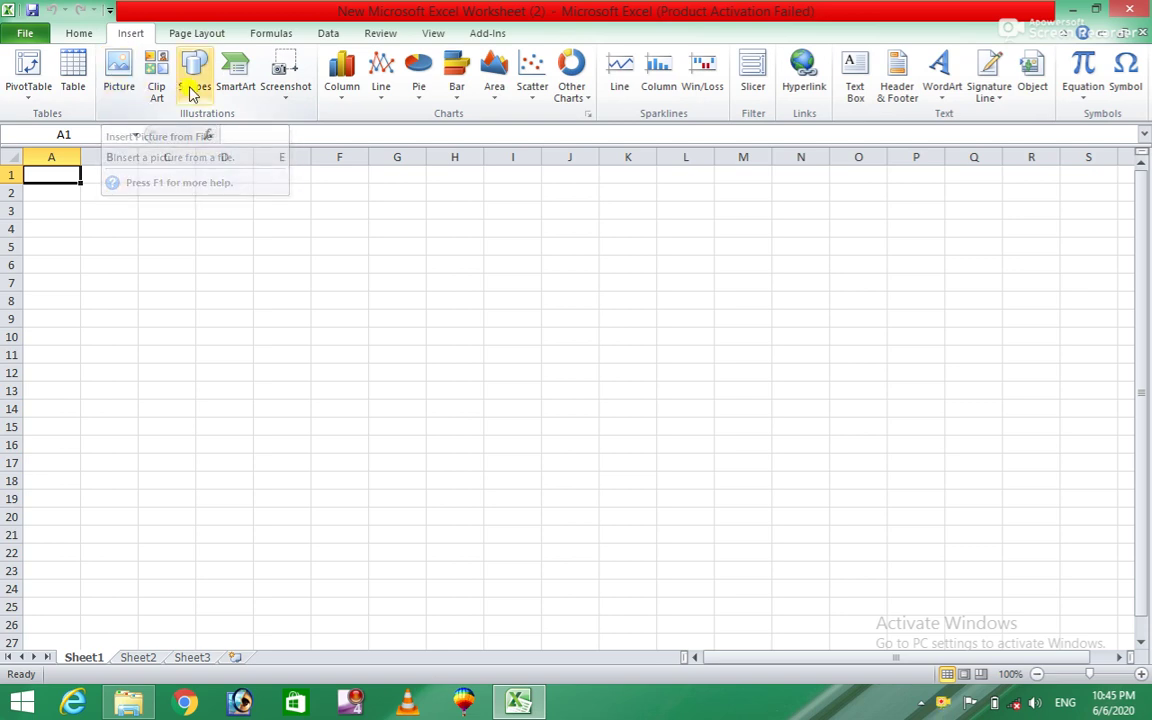
{"action": "left_click", "coordinate": [158, 90]}
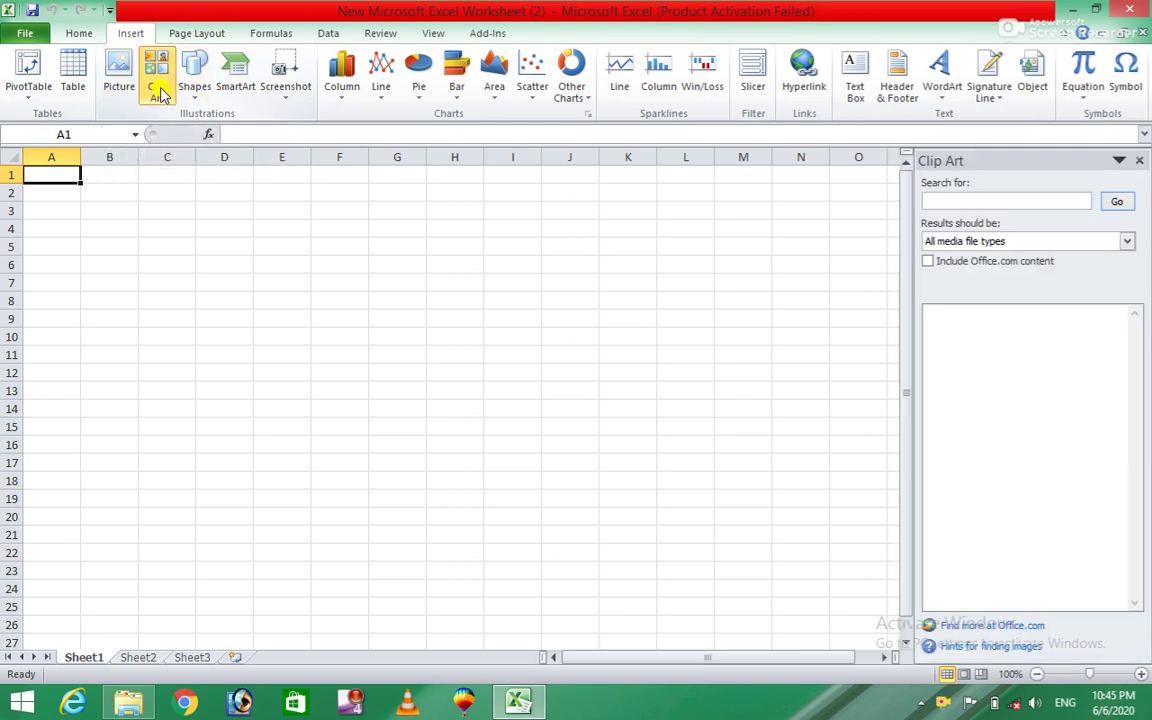
{"action": "left_click", "coordinate": [1139, 162]}
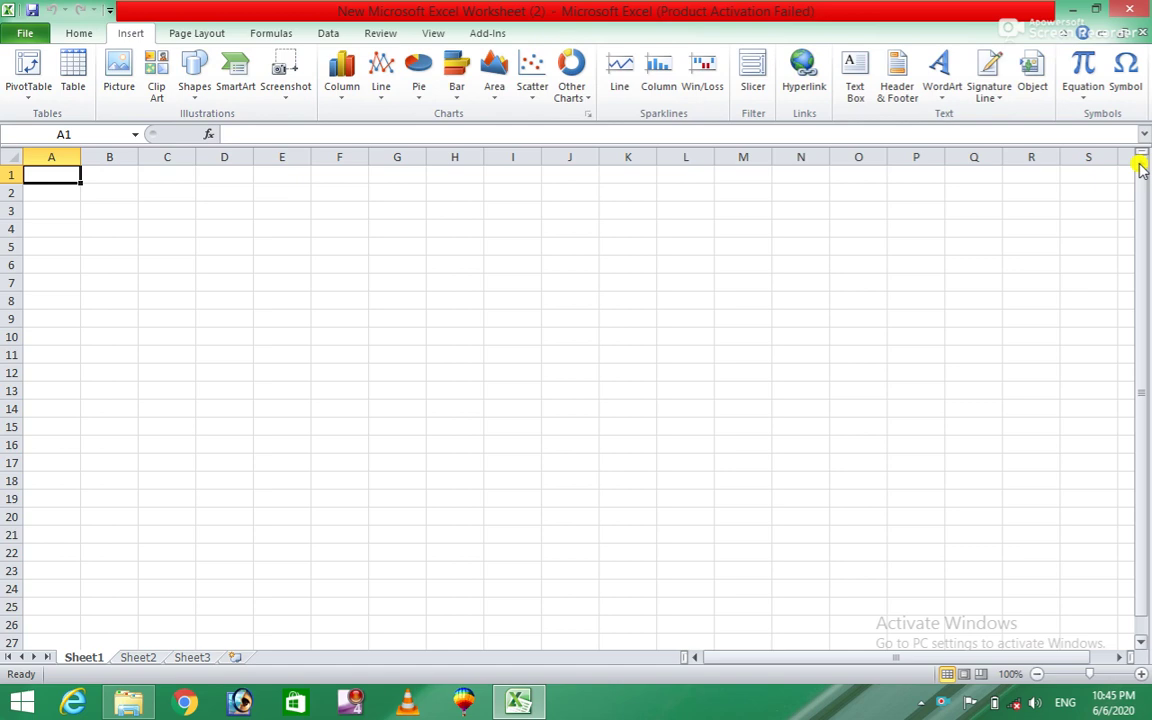
{"action": "left_click", "coordinate": [190, 76]}
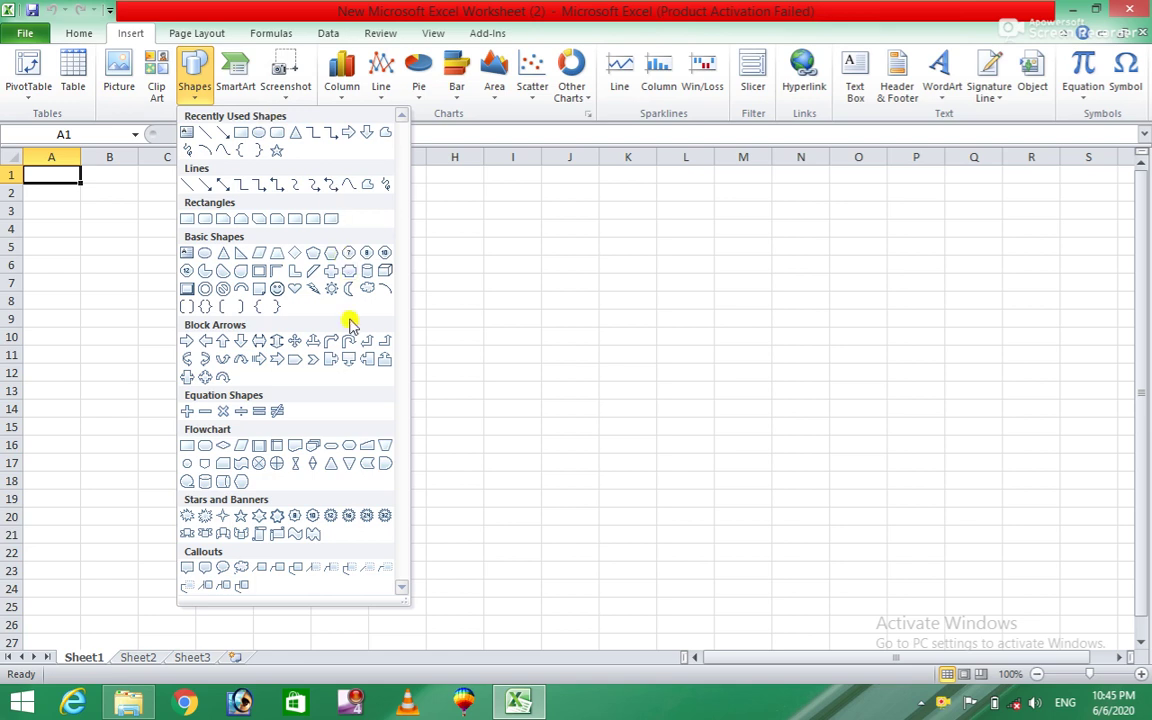
{"action": "left_click", "coordinate": [332, 290]}
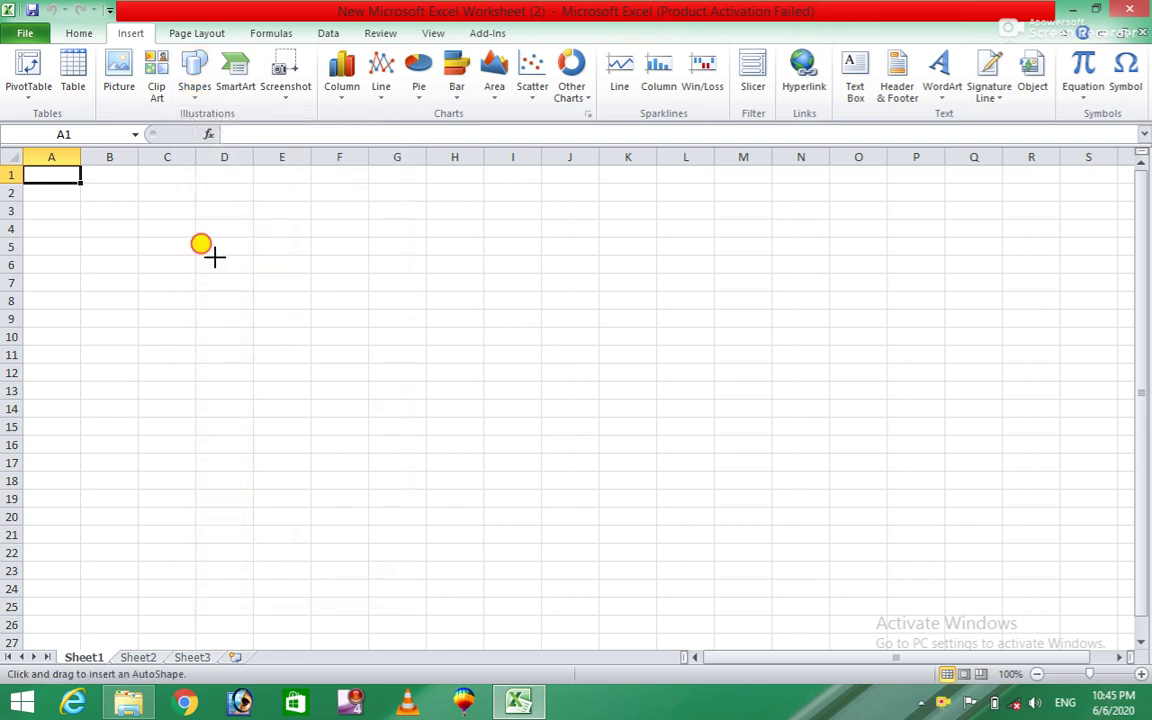
{"action": "left_click_drag", "start_coordinate": [213, 256], "coordinate": [380, 404]}
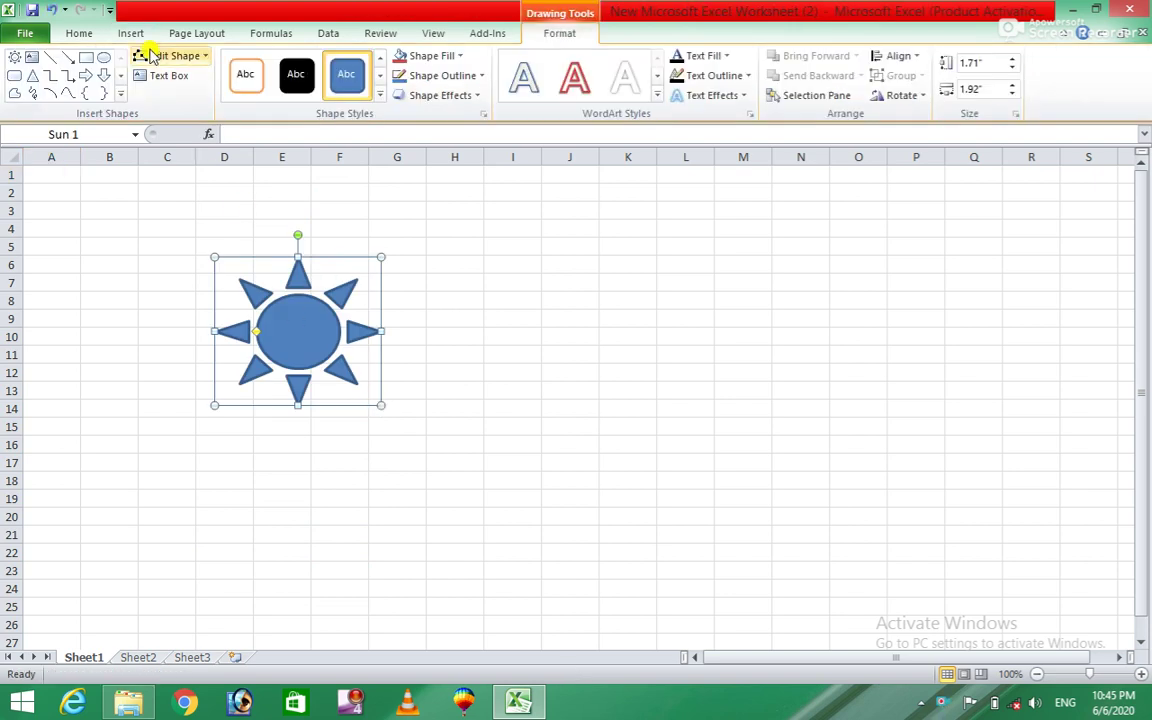
{"action": "left_click", "coordinate": [500, 280]}
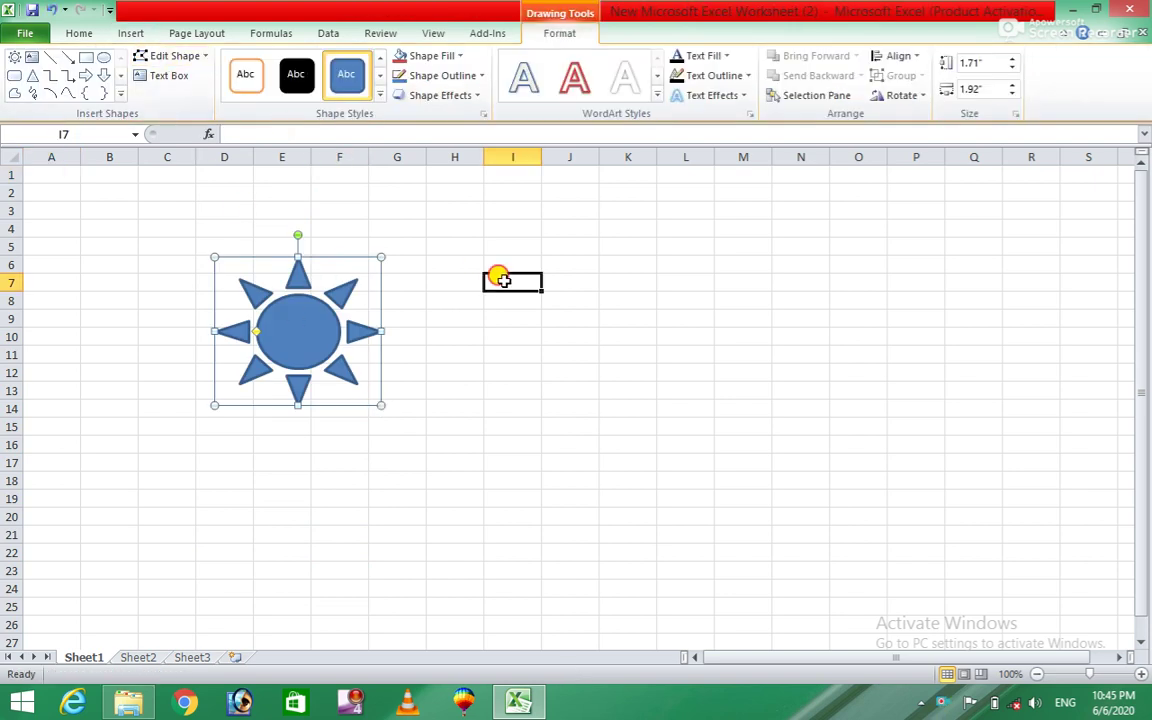
{"action": "left_click", "coordinate": [130, 33]}
Step: Draw a Smiley Face shape right of the sun, spanning about columns H–J, rows 6–14
{"action": "left_click", "coordinate": [194, 78]}
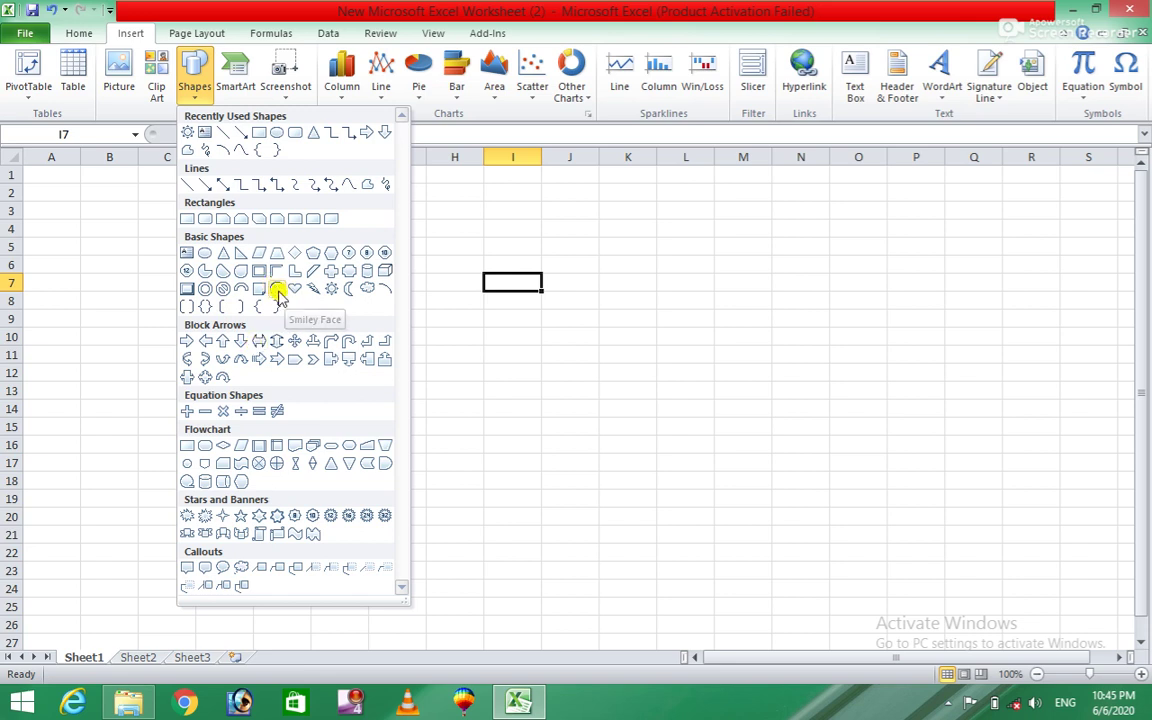
{"action": "left_click", "coordinate": [258, 270]}
{"action": "left_click_drag", "start_coordinate": [430, 271], "coordinate": [597, 407]}
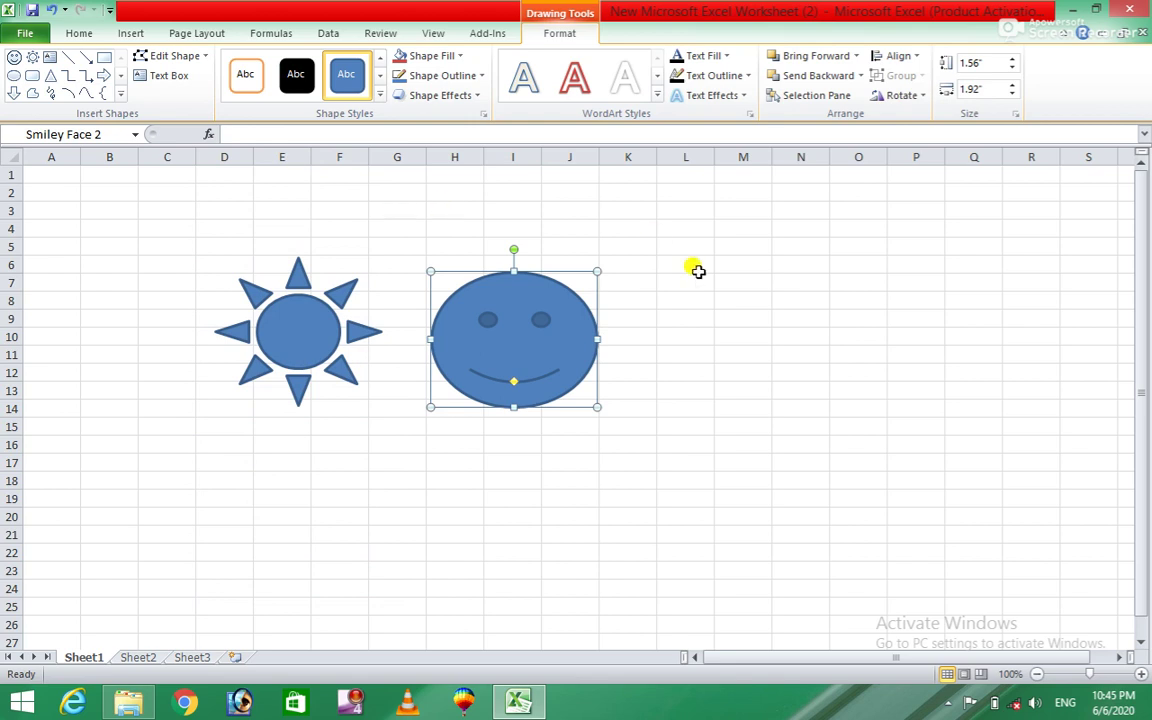
{"action": "left_click", "coordinate": [672, 263]}
{"action": "left_click", "coordinate": [129, 35]}
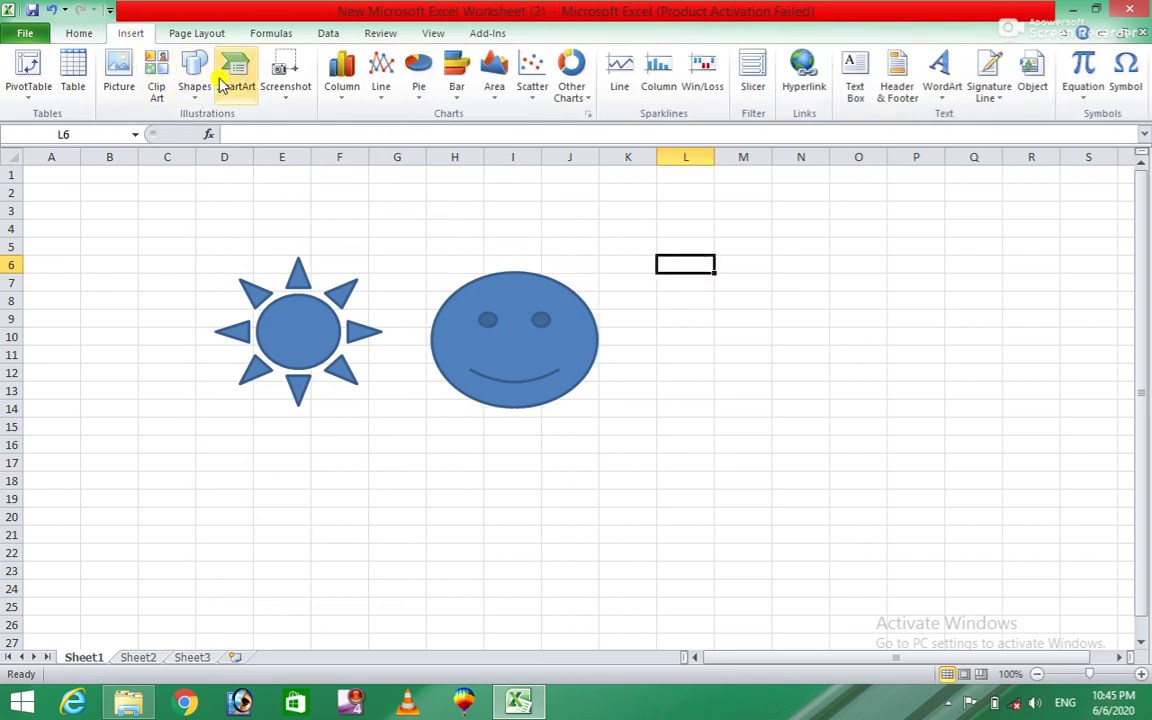
{"action": "left_click", "coordinate": [195, 80]}
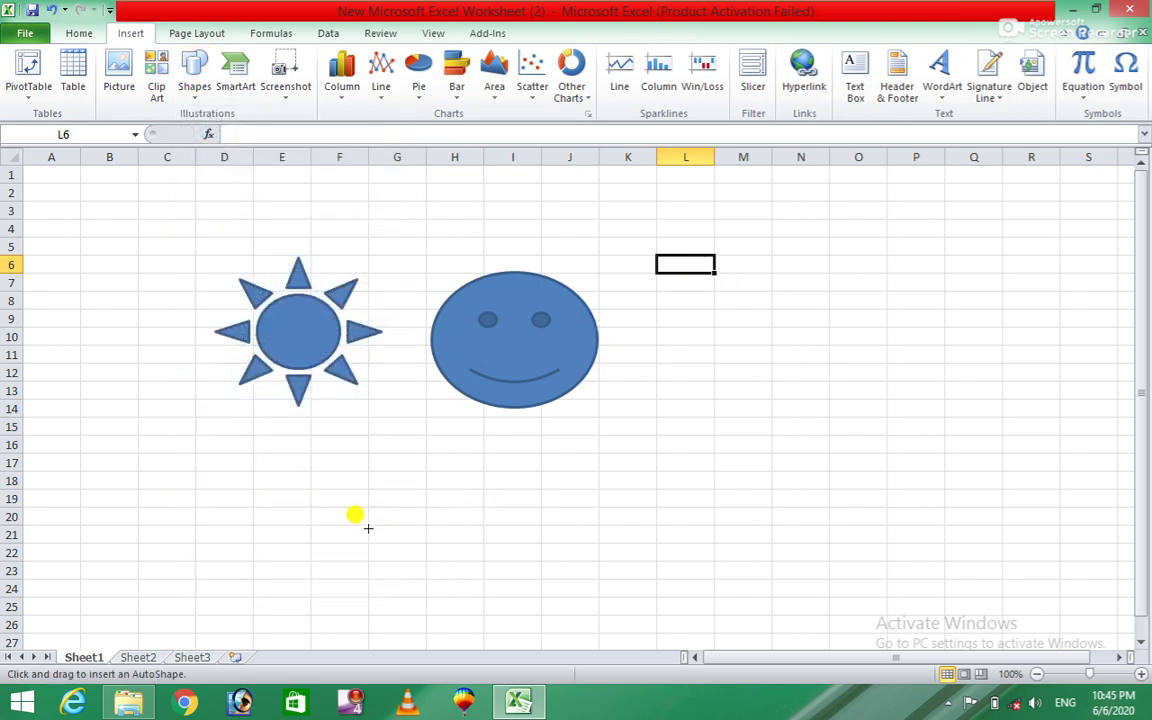
Step: Draw a left-right arrow callout, move it up to rows 16–20, and shift the smiley slightly left
{"action": "mouse_move", "coordinate": [310, 529]}
{"action": "left_mouse_down"}
{"action": "mouse_move", "coordinate": [683, 531]}
{"action": "mouse_move", "coordinate": [641, 617]}
{"action": "left_mouse_up"}
{"action": "left_click_drag", "start_coordinate": [463, 557], "coordinate": [396, 465]}
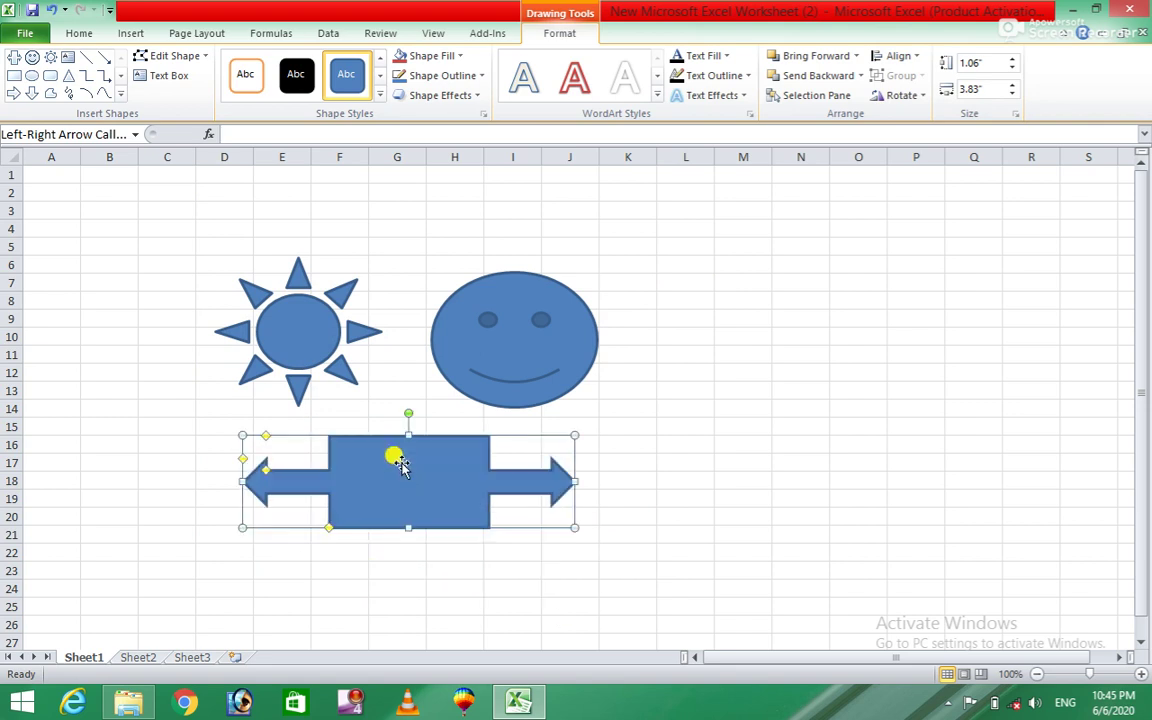
{"action": "left_click_drag", "start_coordinate": [487, 352], "coordinate": [461, 352]}
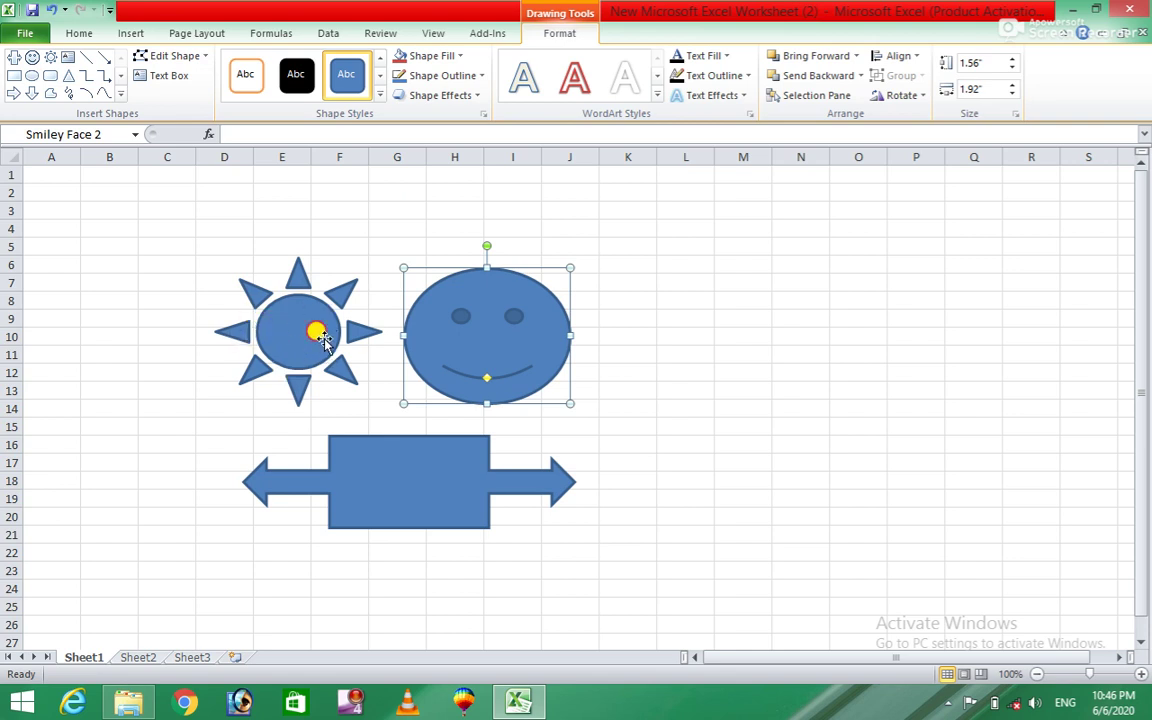
Step: Put the sun into Edit Points mode and zoom the view to 148%
{"action": "left_click", "coordinate": [320, 337]}
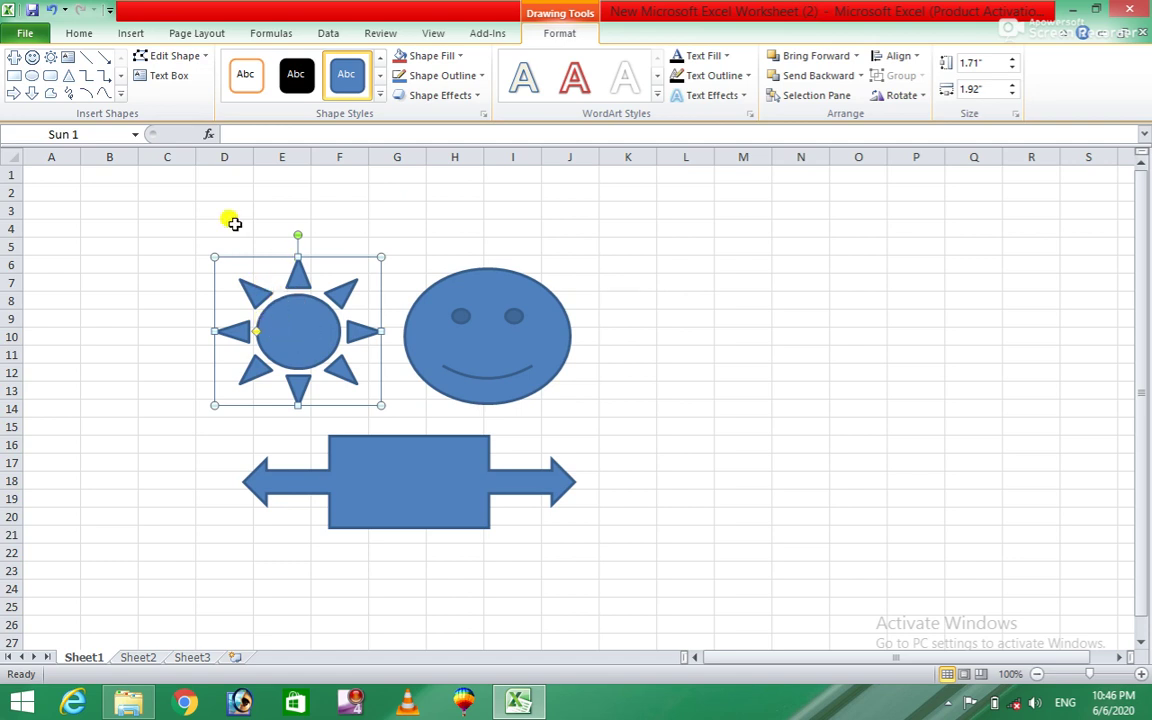
{"action": "left_click", "coordinate": [175, 55]}
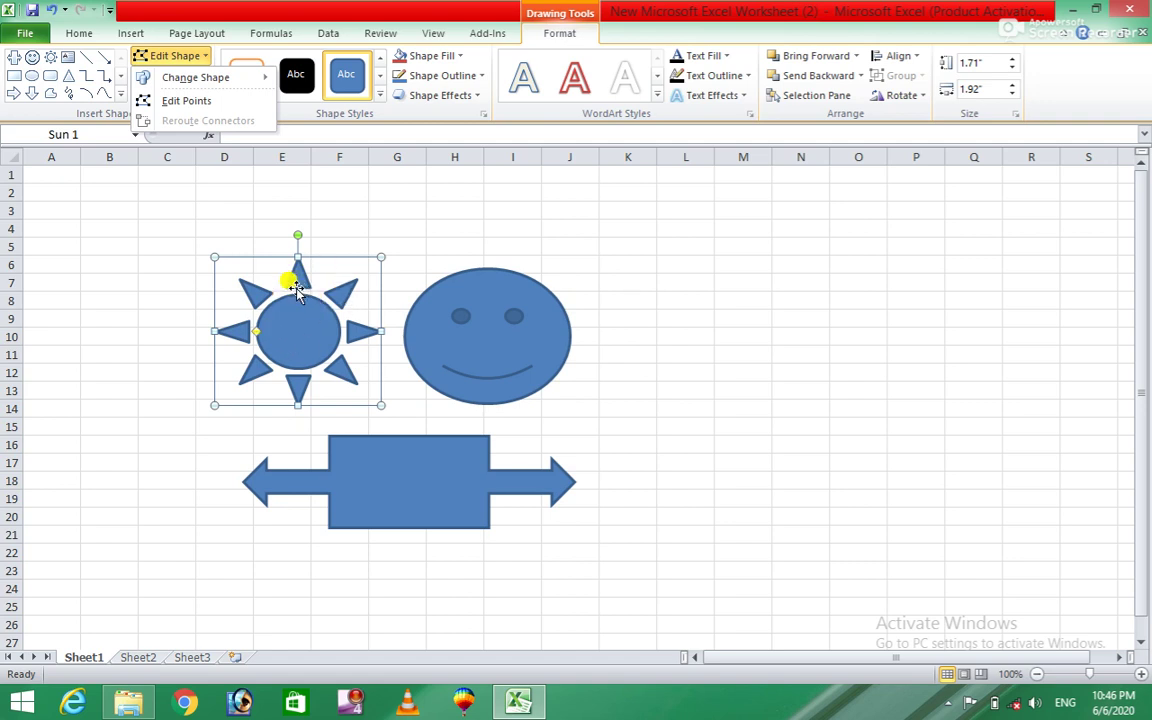
{"action": "left_click", "coordinate": [199, 105]}
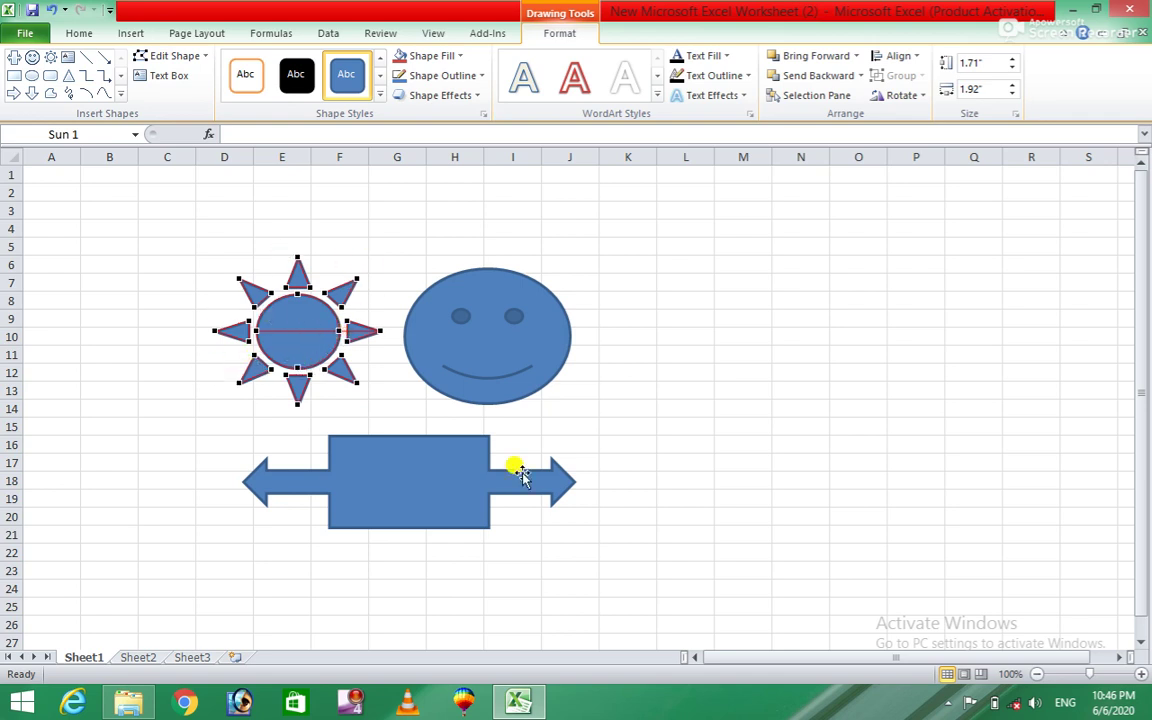
{"action": "left_click_drag", "start_coordinate": [1088, 676], "coordinate": [1096, 677]}
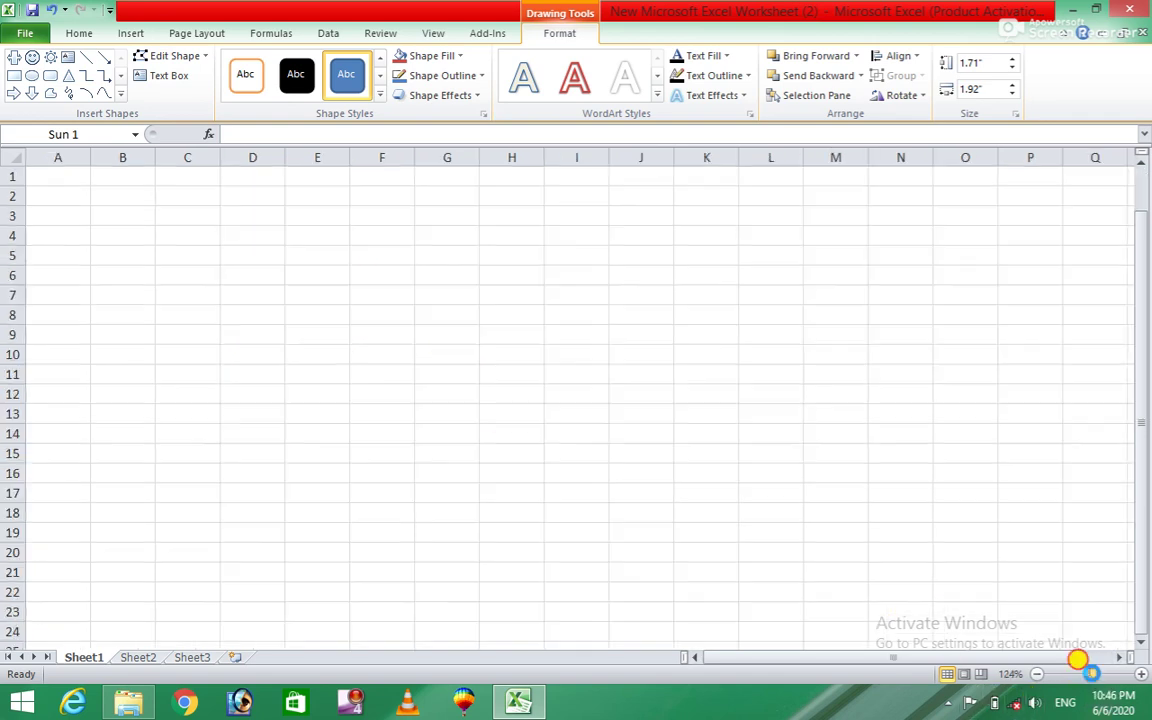
{"action": "left_click", "coordinate": [1140, 643]}
{"action": "left_click", "coordinate": [1141, 645]}
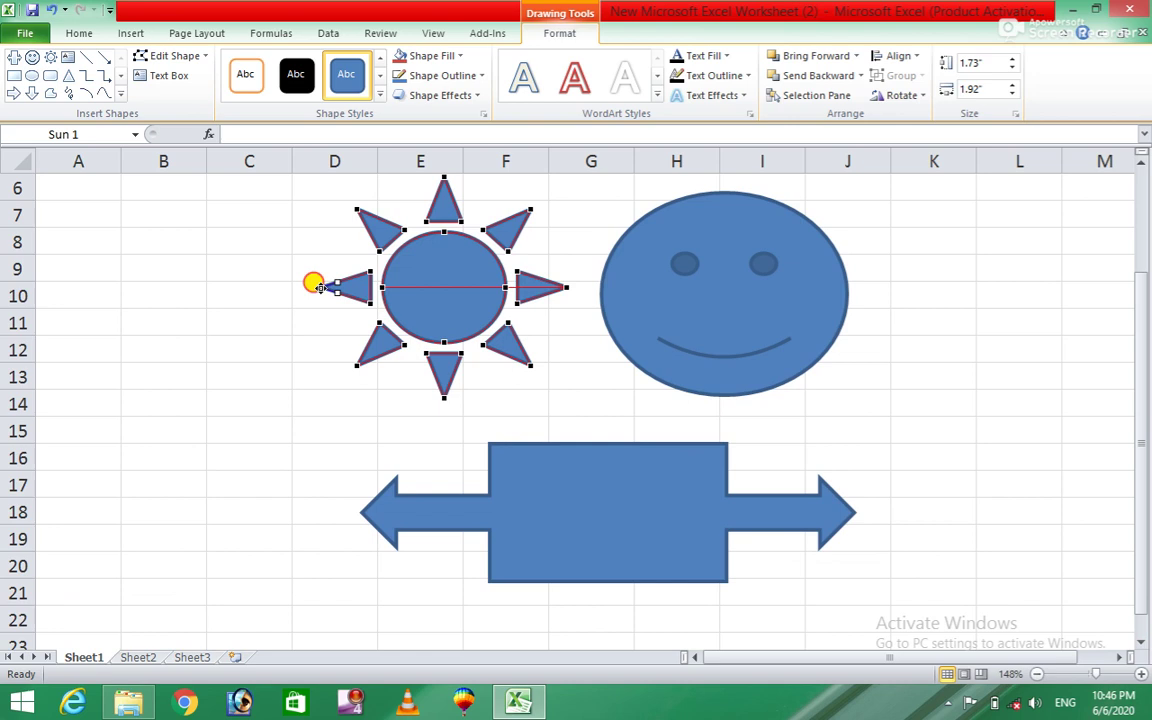
Step: Drag the sun's ray tips and edge vertices outward into long, irregular spikes
{"action": "left_click_drag", "start_coordinate": [319, 288], "coordinate": [148, 276]}
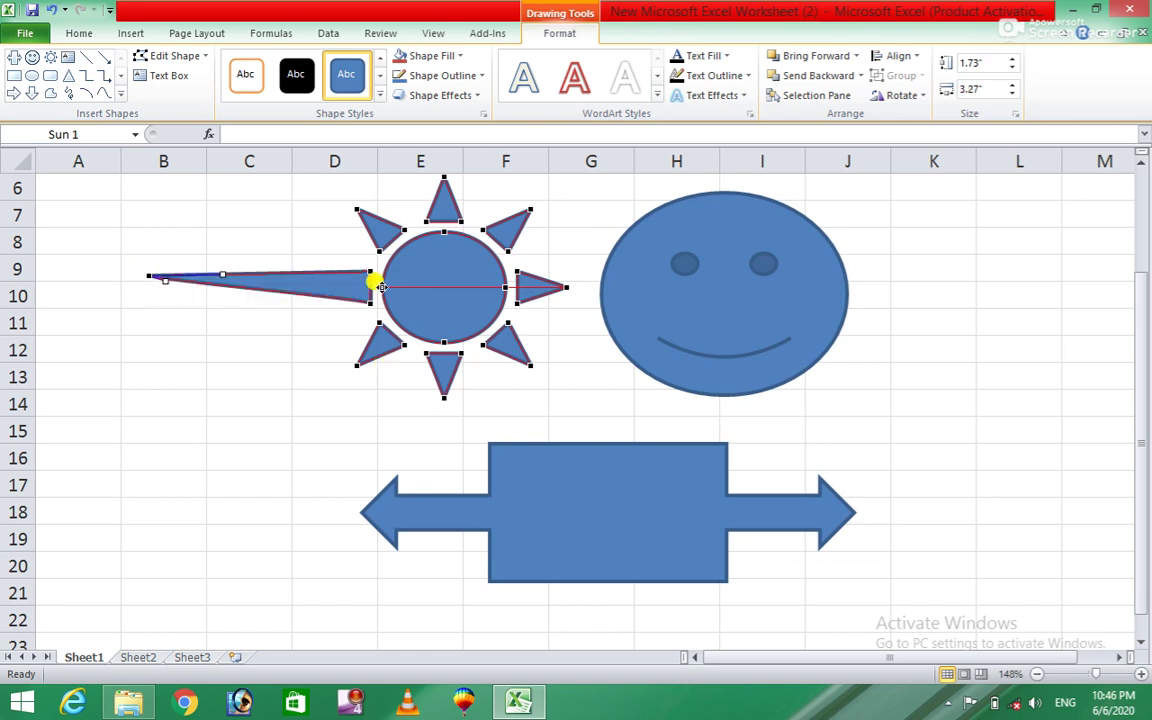
{"action": "left_click", "coordinate": [358, 364]}
{"action": "left_click_drag", "start_coordinate": [358, 364], "coordinate": [214, 233]}
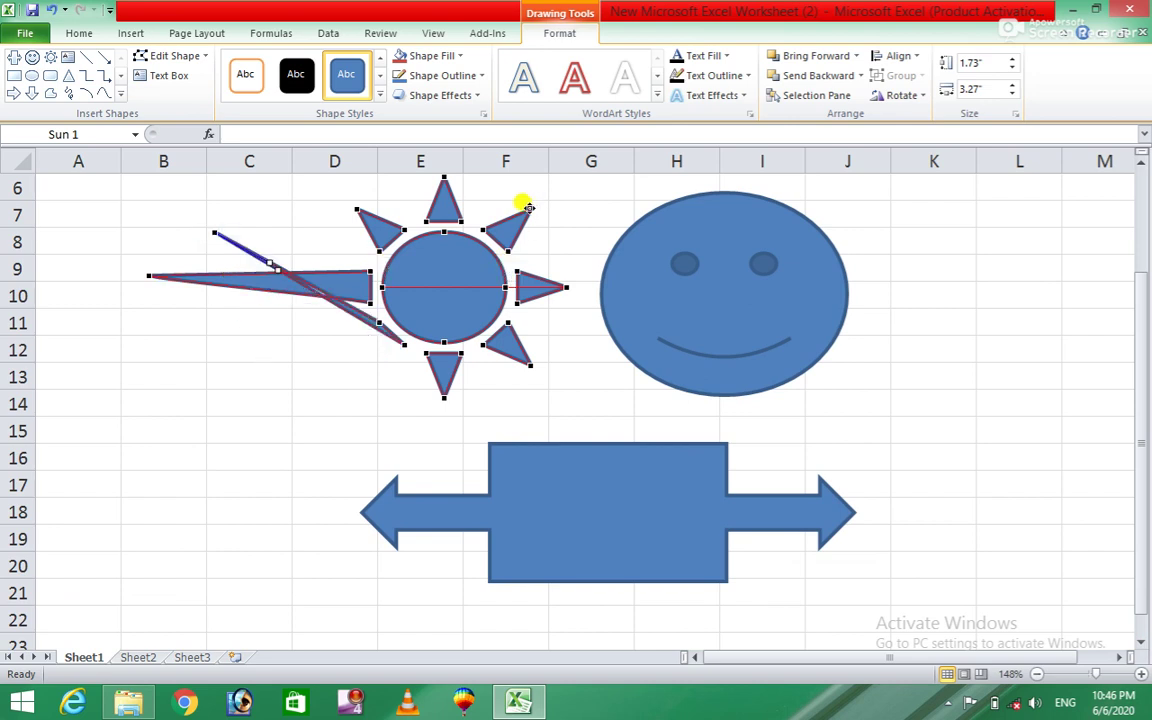
{"action": "left_click_drag", "start_coordinate": [529, 208], "coordinate": [353, 394]}
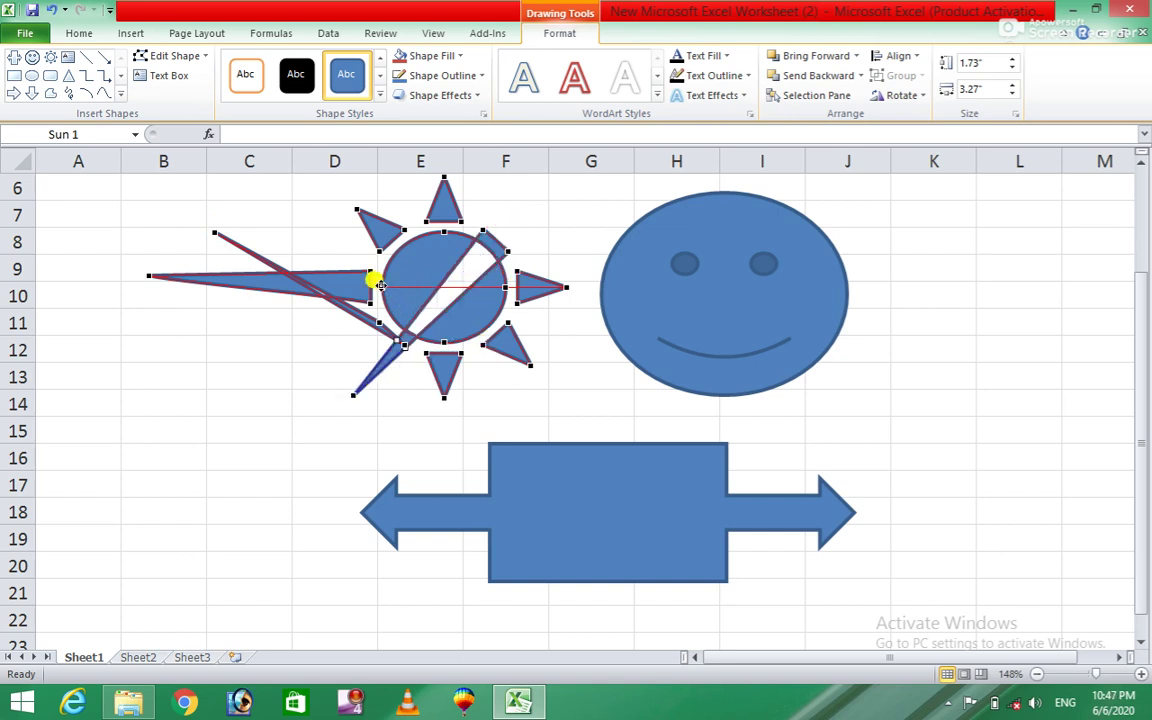
{"action": "left_click_drag", "start_coordinate": [380, 285], "coordinate": [570, 206]}
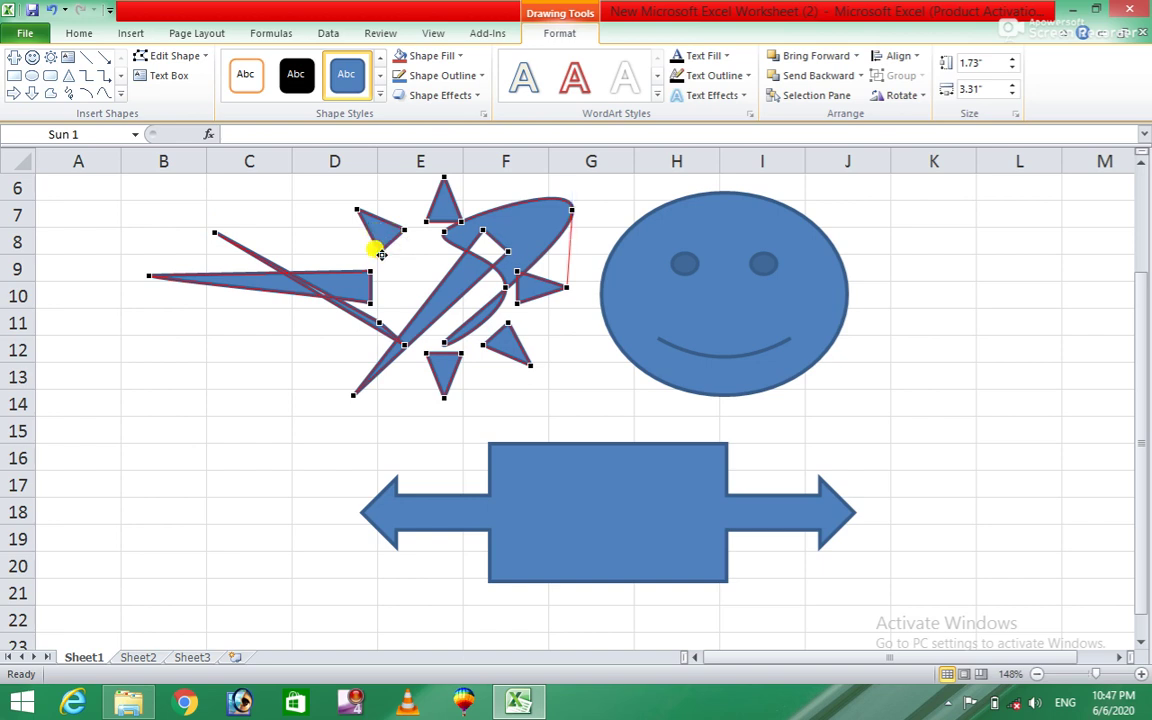
{"action": "left_click_drag", "start_coordinate": [379, 249], "coordinate": [428, 380]}
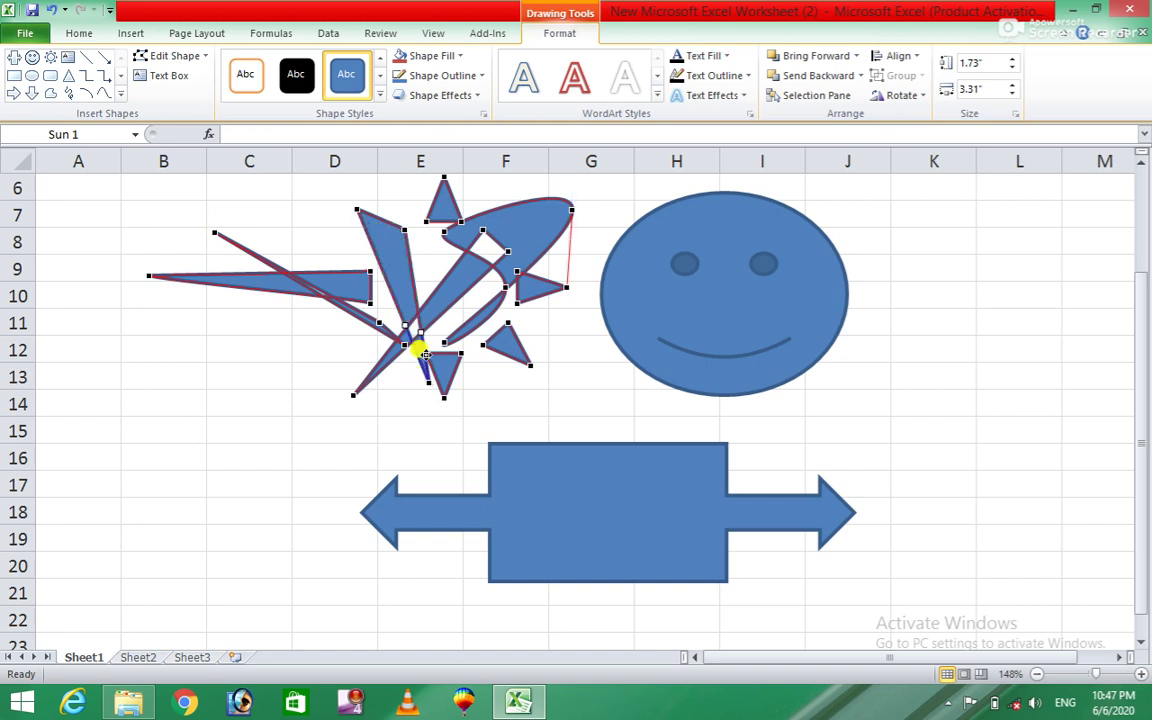
{"action": "left_click_drag", "start_coordinate": [517, 270], "coordinate": [219, 353]}
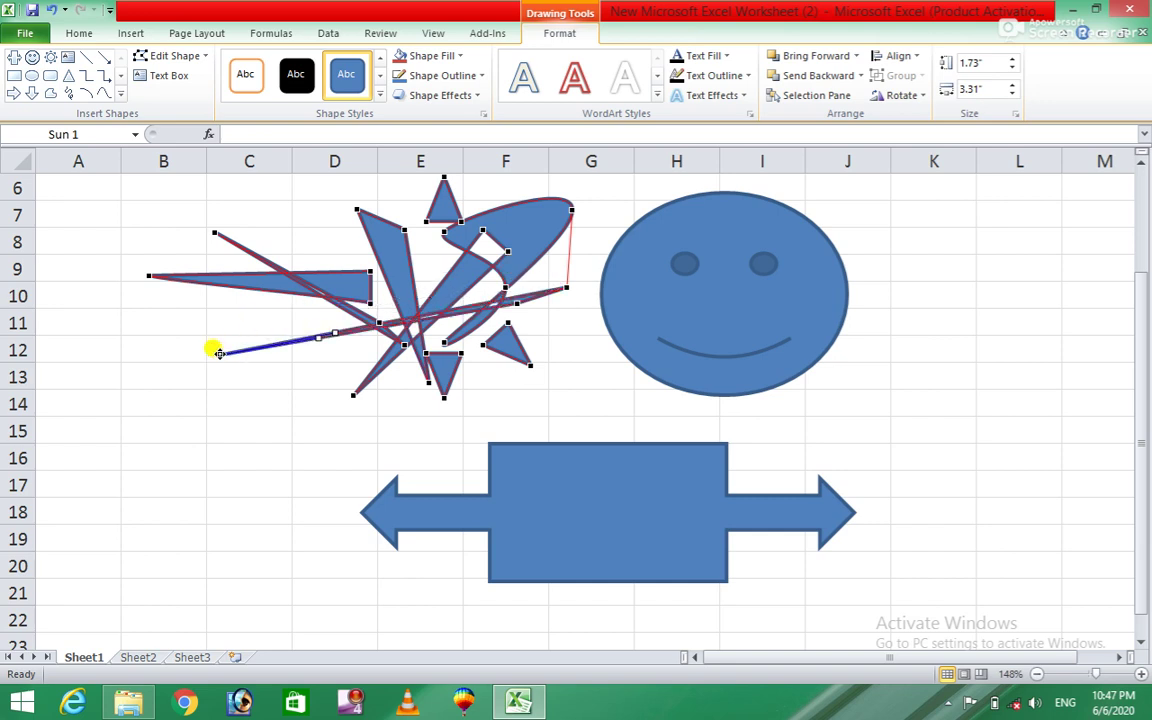
{"action": "left_click", "coordinate": [678, 293]}
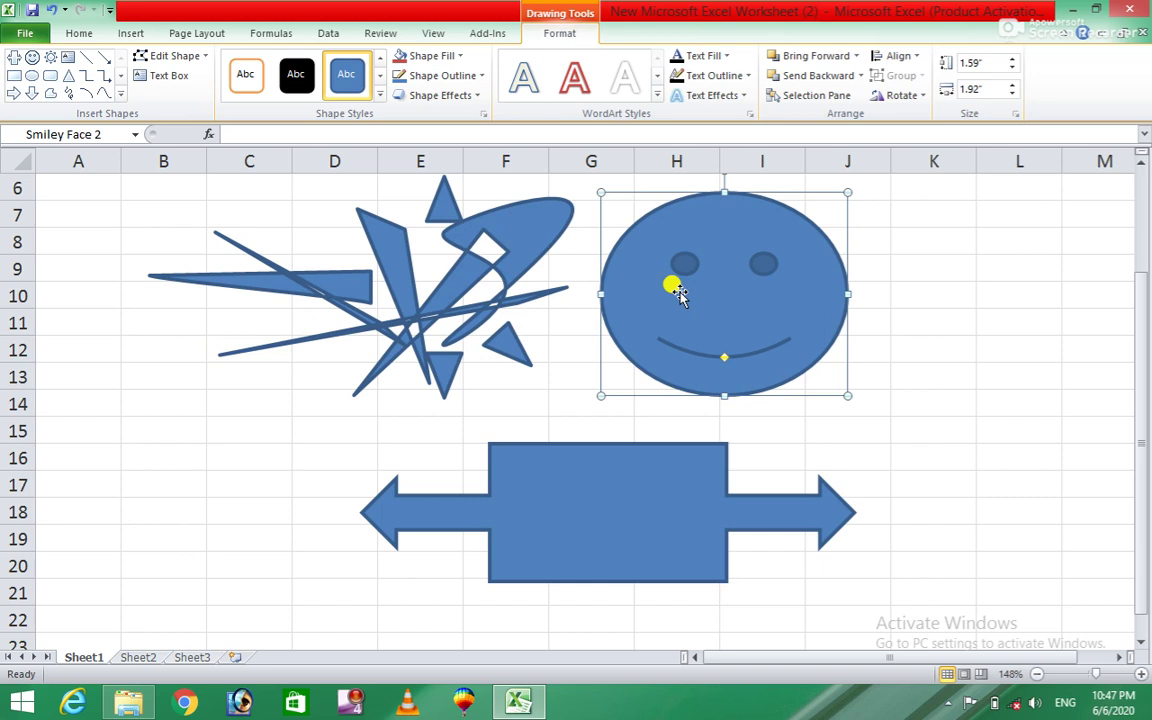
{"action": "left_click", "coordinate": [200, 56]}
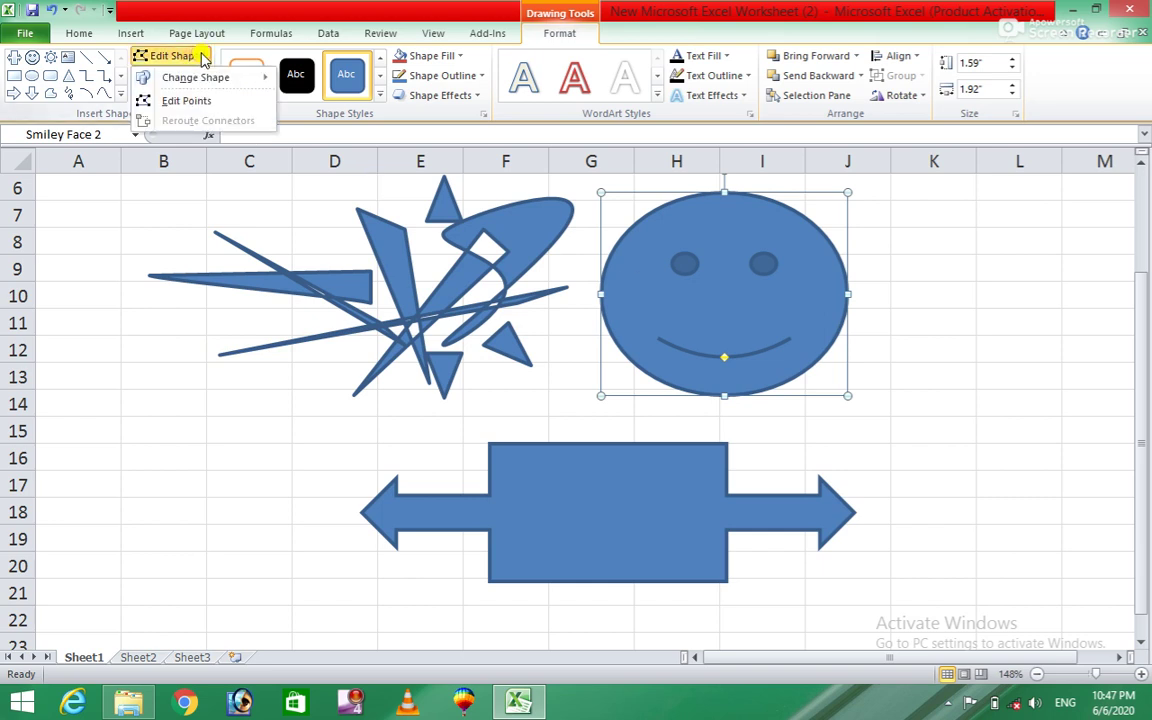
Step: Stretch both smiley eyes down into teardrops and reshape the mouth's right end
{"action": "left_click", "coordinate": [206, 103]}
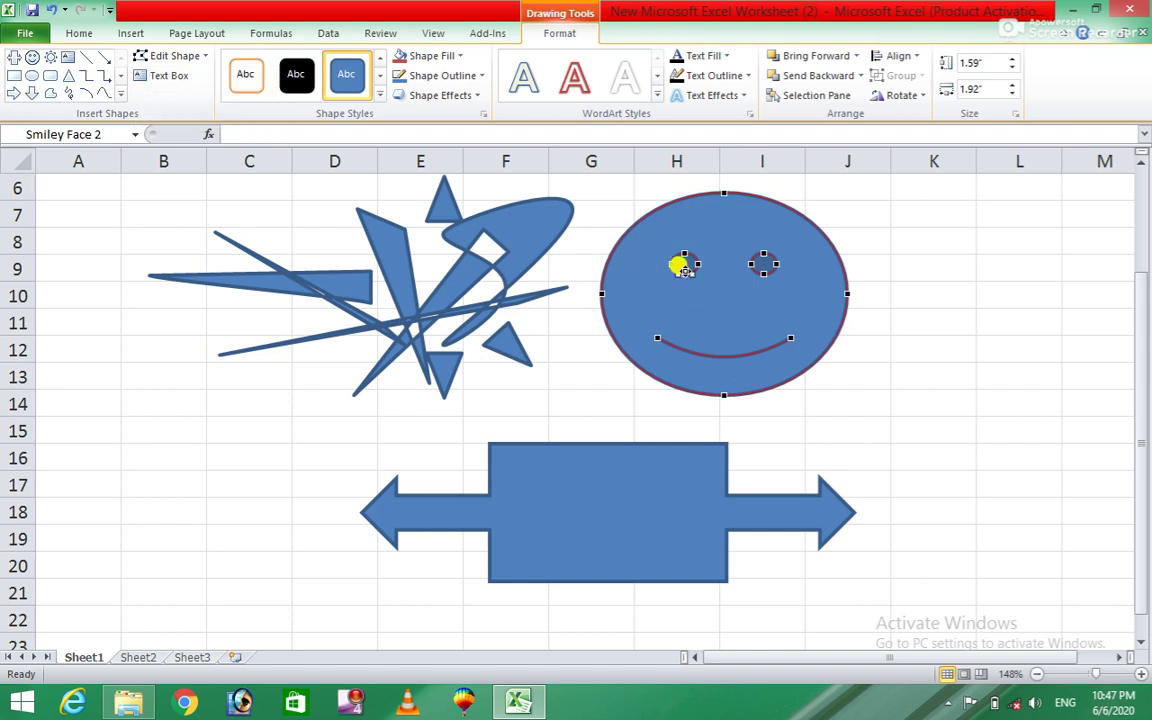
{"action": "left_click_drag", "start_coordinate": [683, 270], "coordinate": [684, 322]}
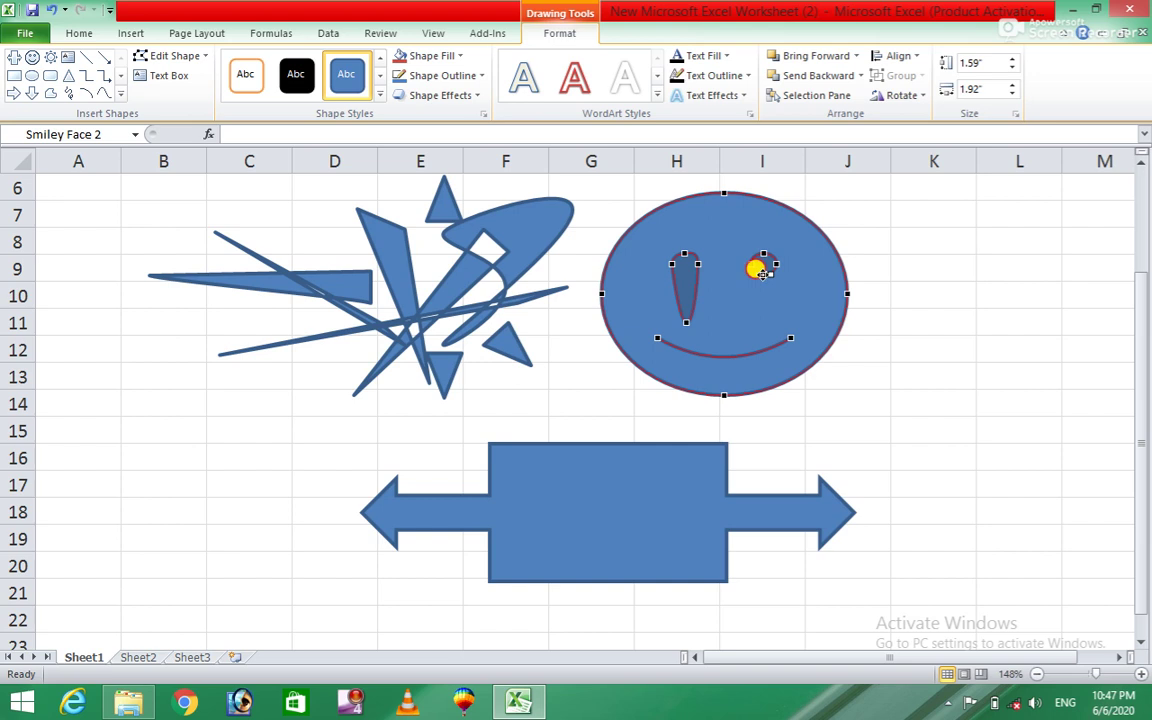
{"action": "left_click_drag", "start_coordinate": [763, 272], "coordinate": [762, 324]}
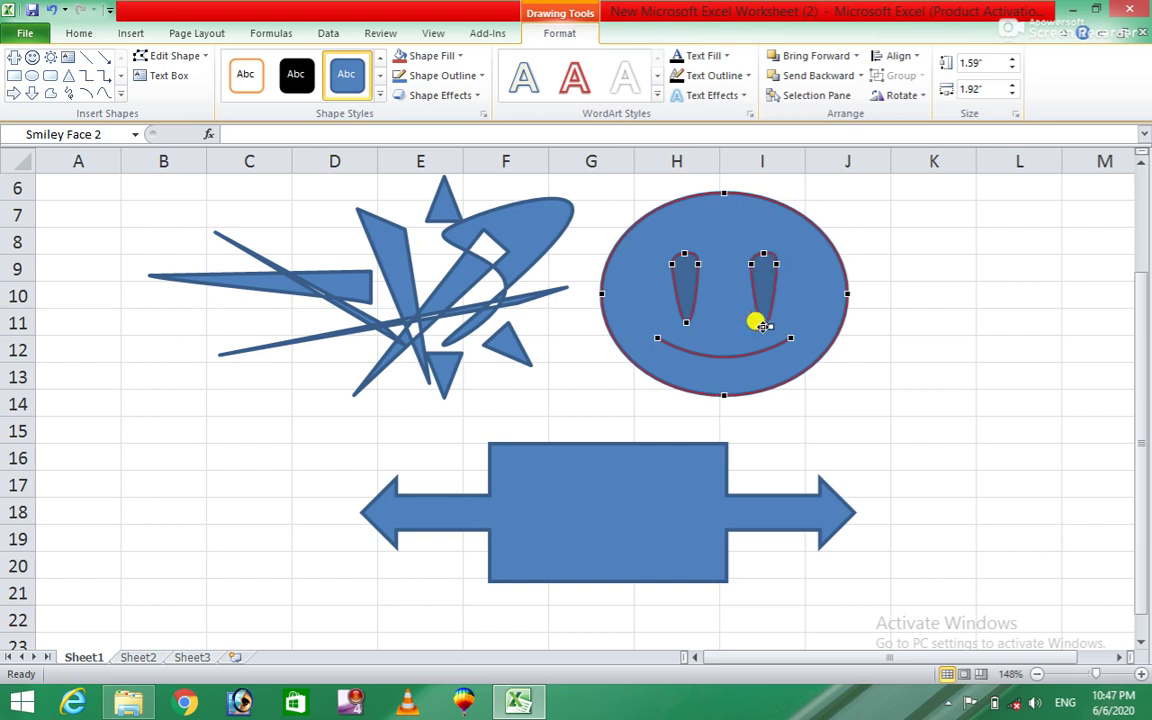
{"action": "mouse_move", "coordinate": [709, 365]}
{"action": "left_mouse_down"}
{"action": "mouse_move", "coordinate": [717, 360]}
{"action": "mouse_move", "coordinate": [643, 351]}
{"action": "left_mouse_up"}
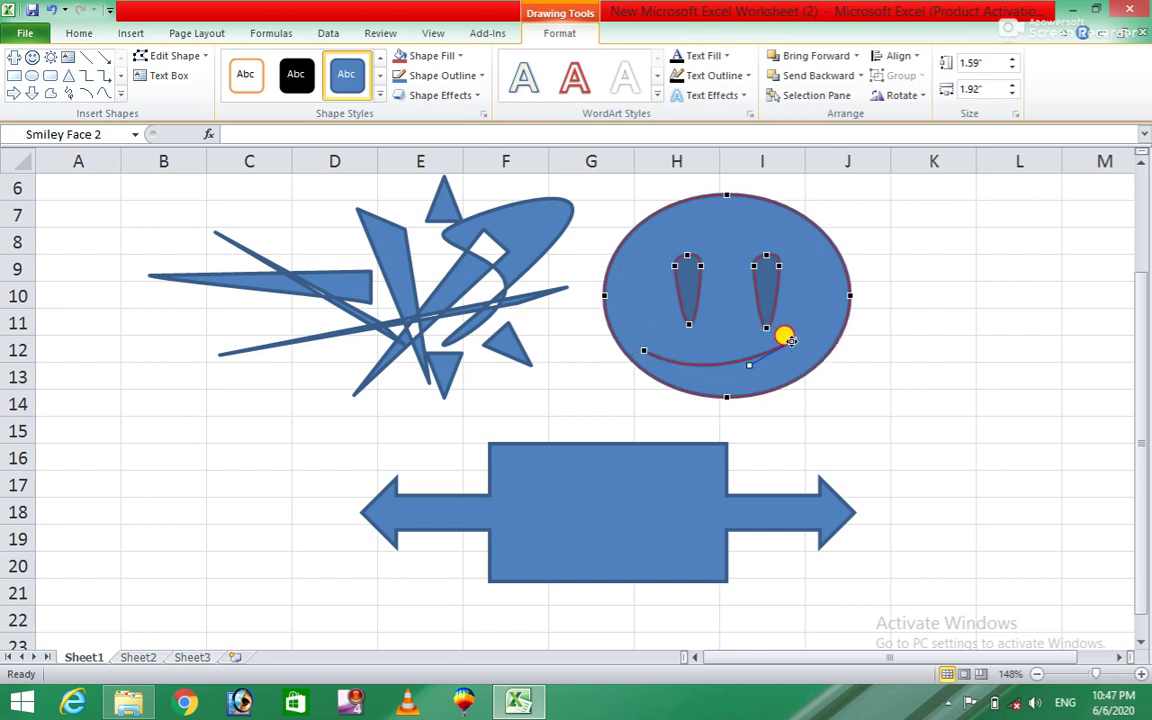
{"action": "left_click_drag", "start_coordinate": [790, 340], "coordinate": [797, 345]}
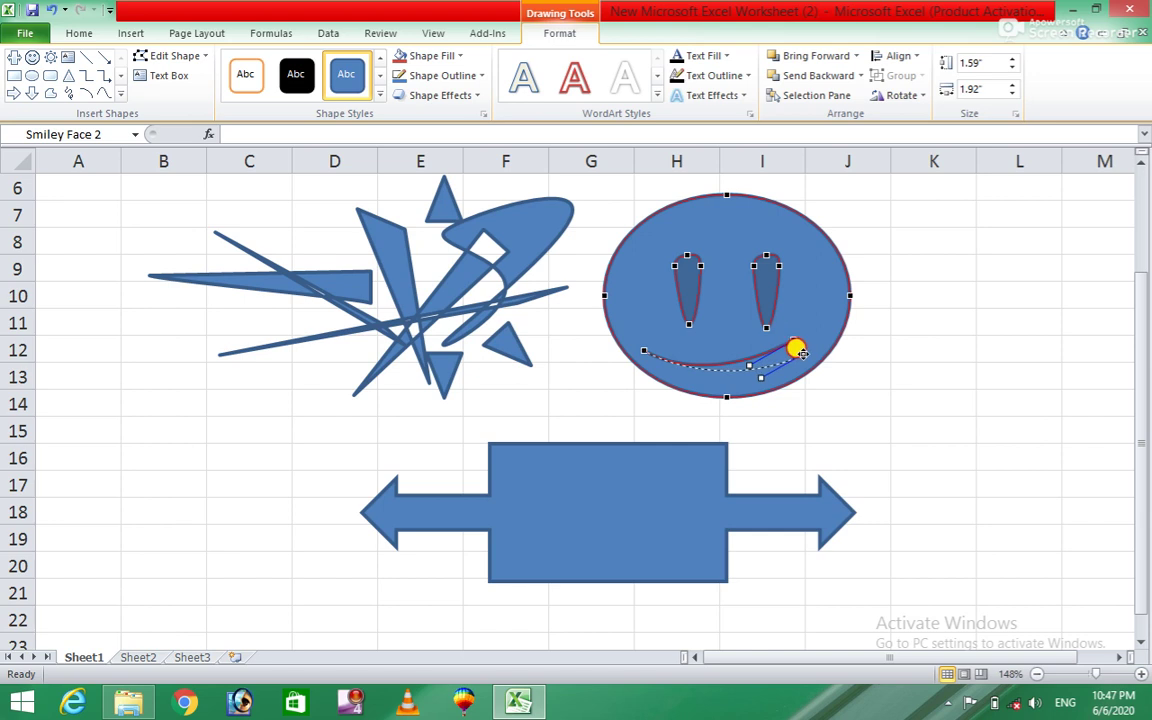
{"action": "left_click", "coordinate": [901, 326]}
{"action": "left_click", "coordinate": [599, 481]}
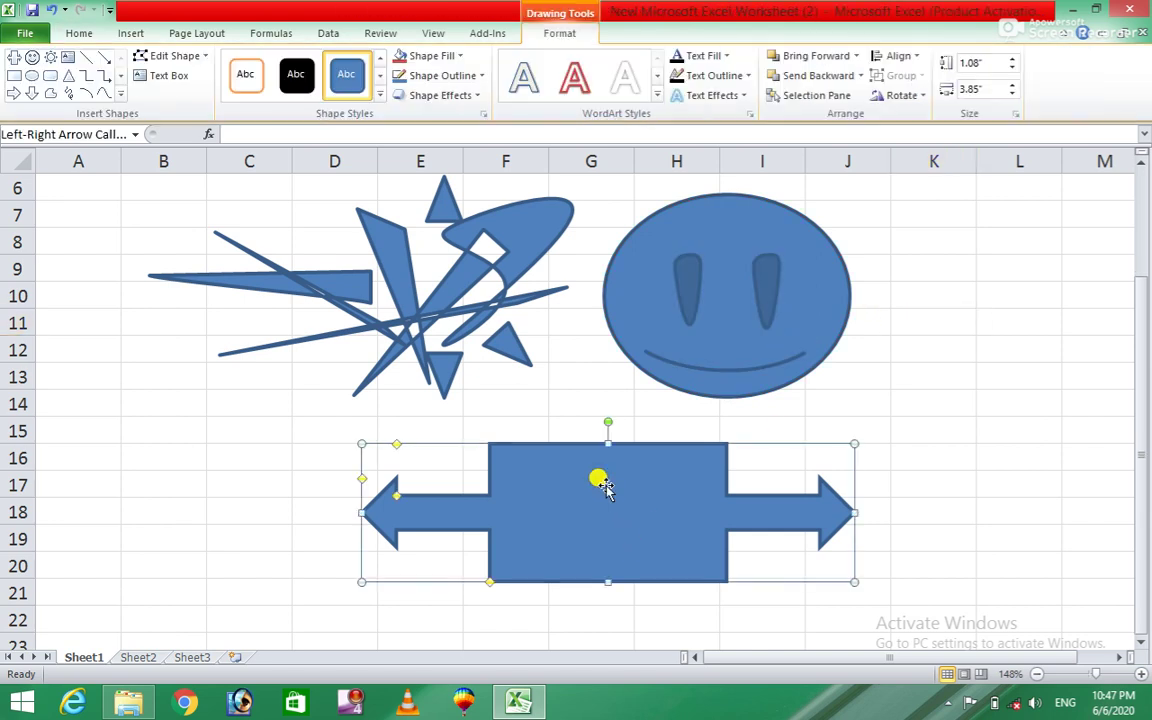
Step: Drag the arrow callout's rectangle points into a diamond between its two arrows
{"action": "left_click", "coordinate": [196, 57]}
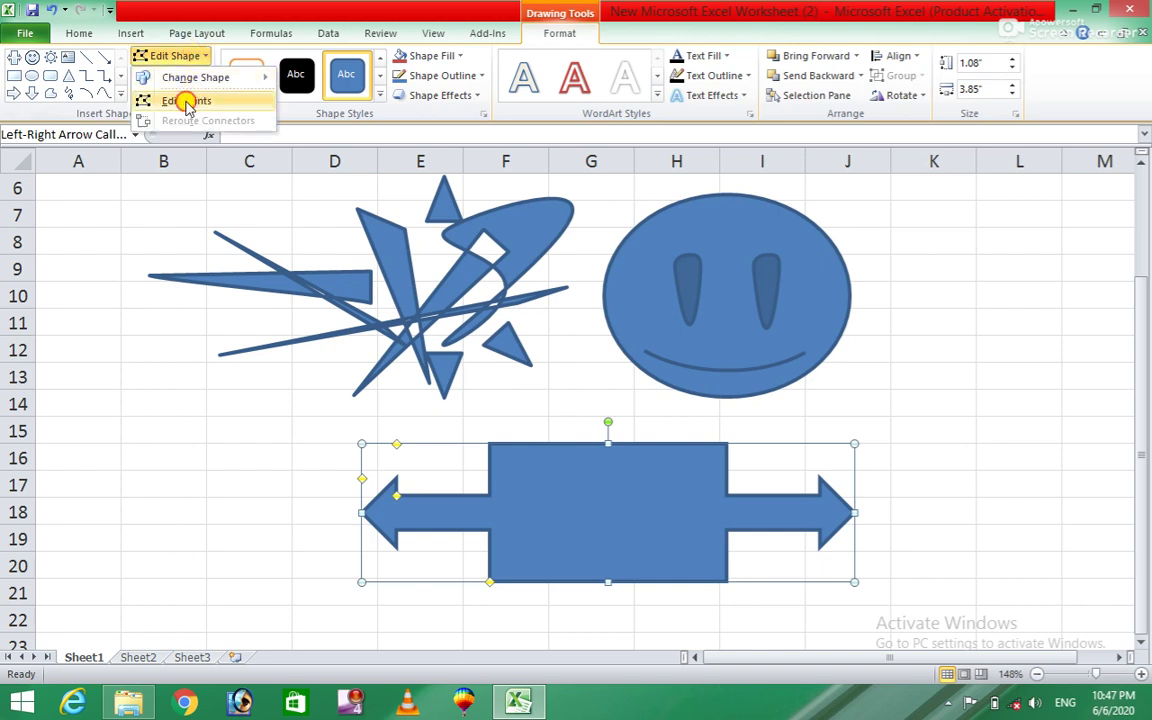
{"action": "left_click", "coordinate": [188, 106]}
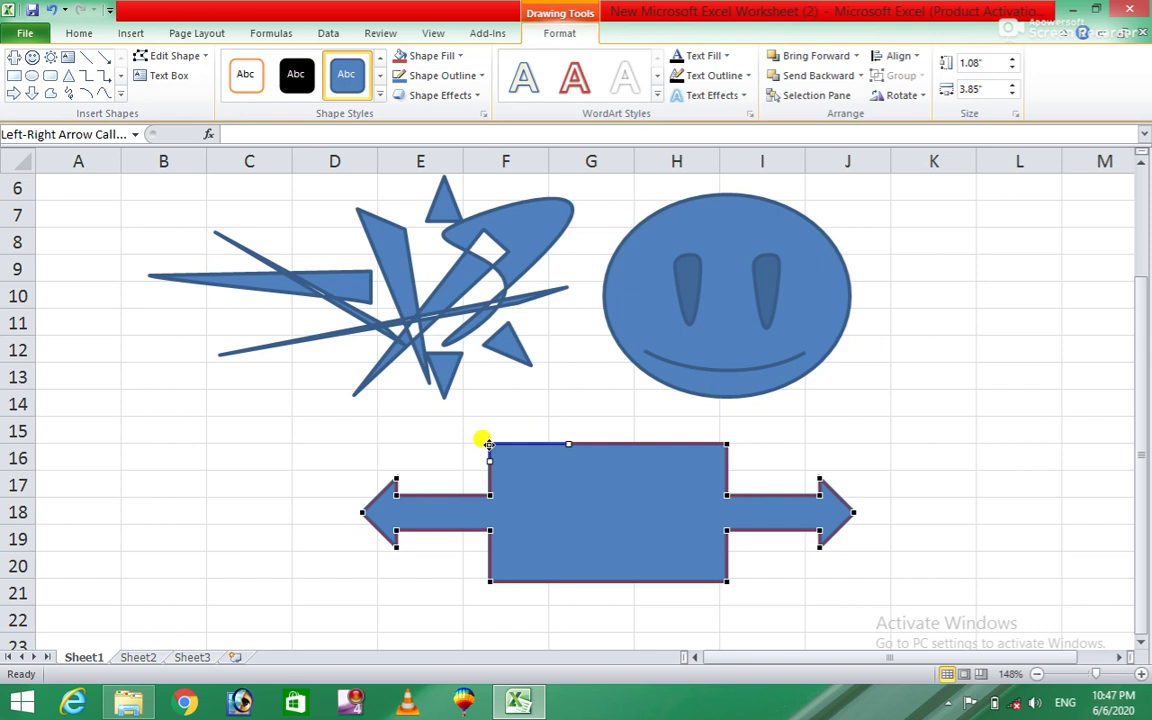
{"action": "left_click_drag", "start_coordinate": [487, 443], "coordinate": [608, 582]}
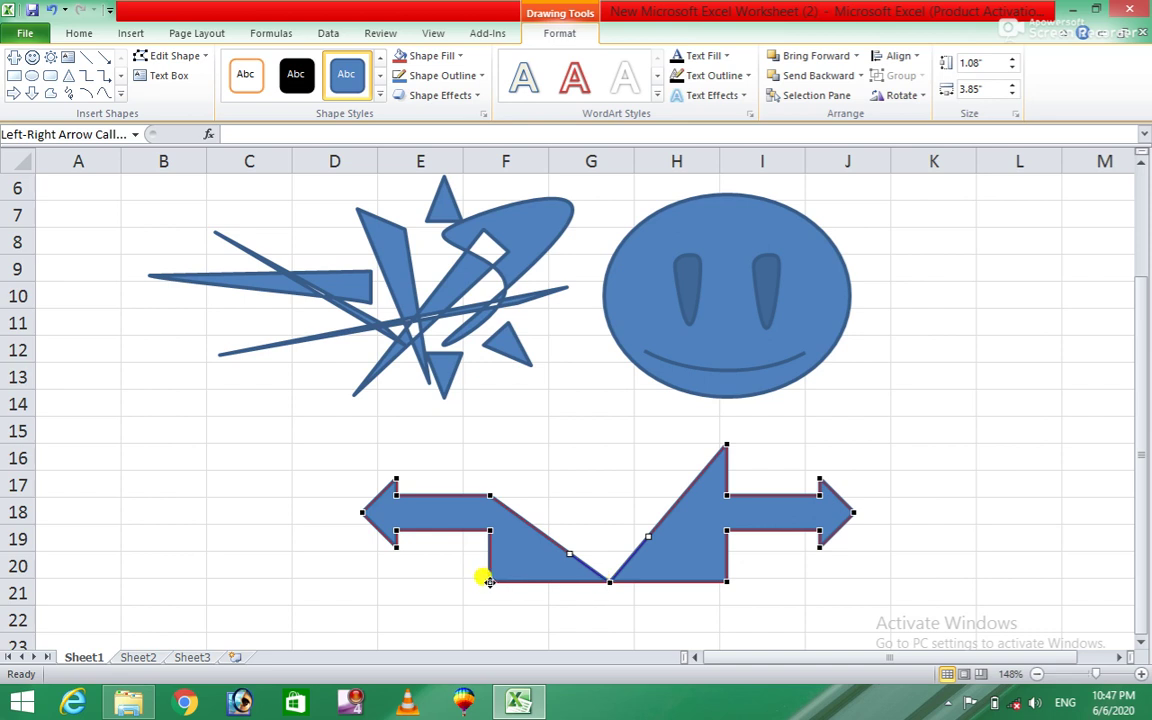
{"action": "left_click_drag", "start_coordinate": [489, 581], "coordinate": [598, 447]}
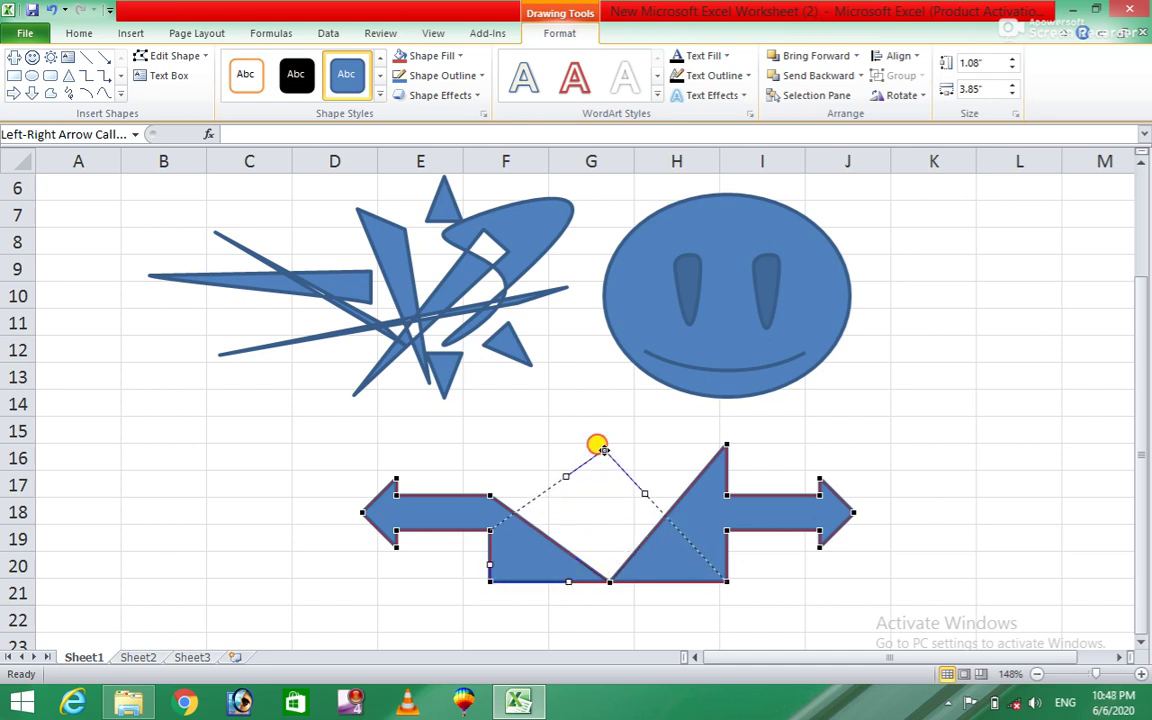
{"action": "left_click_drag", "start_coordinate": [598, 447], "coordinate": [615, 458]}
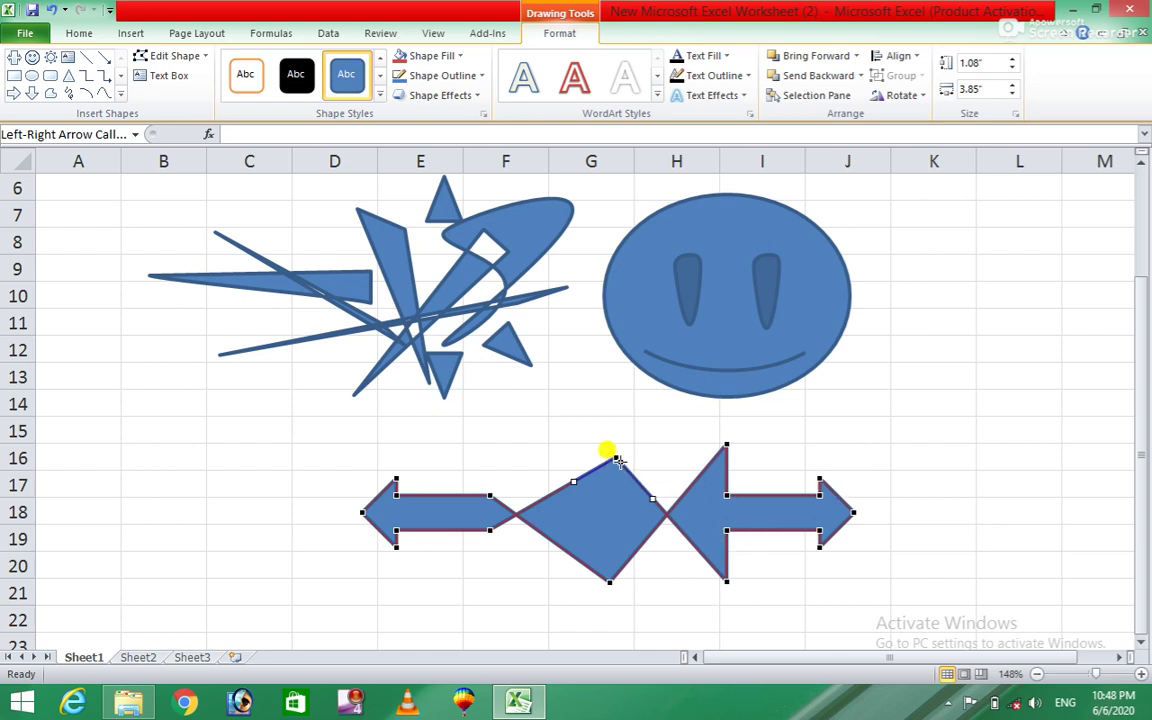
{"action": "left_click_drag", "start_coordinate": [614, 458], "coordinate": [602, 455]}
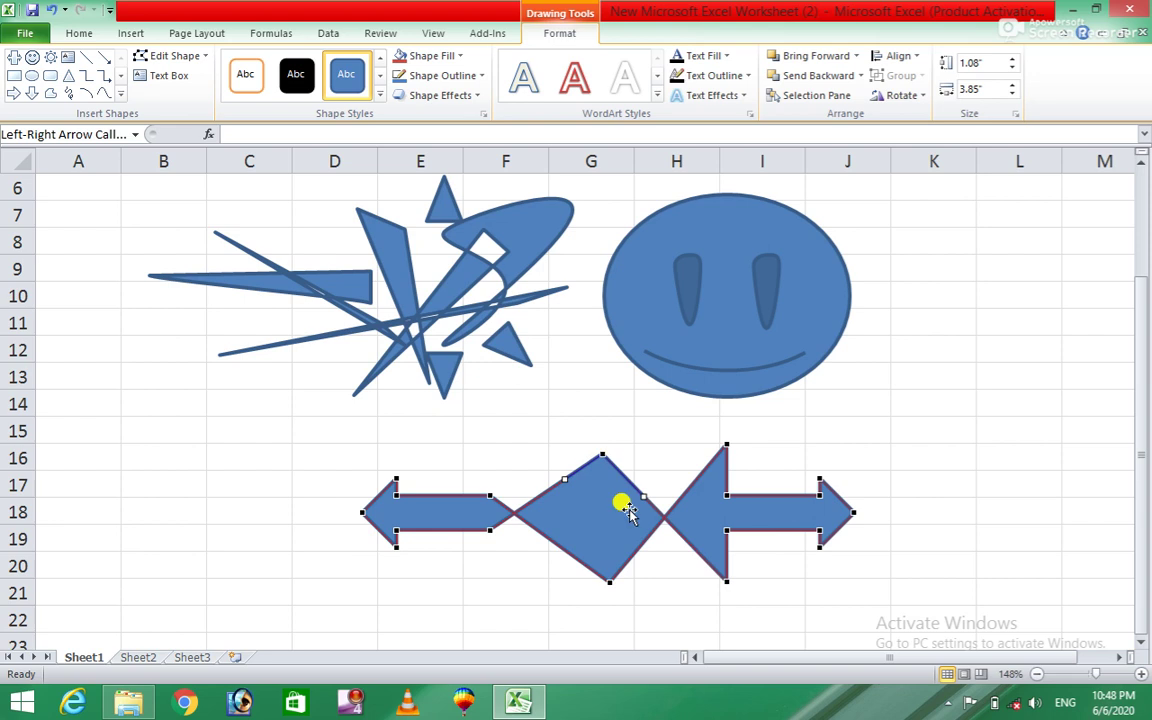
{"action": "left_click_drag", "start_coordinate": [608, 580], "coordinate": [597, 571]}
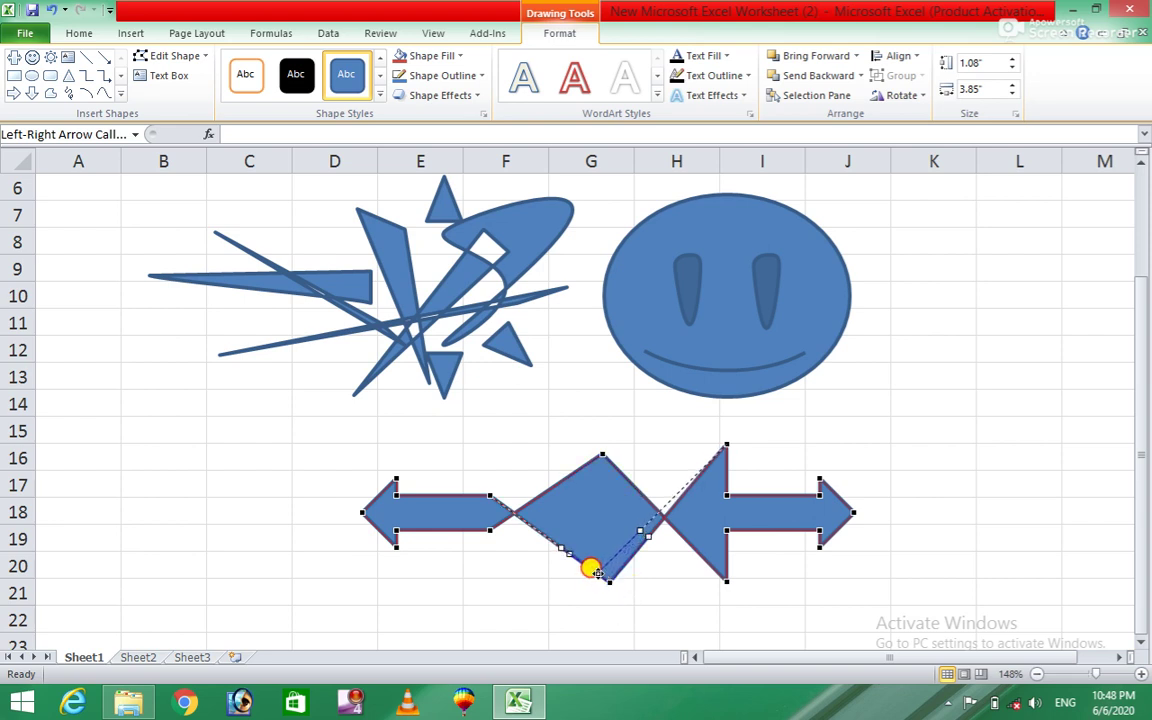
{"action": "left_click_drag", "start_coordinate": [594, 571], "coordinate": [594, 571]}
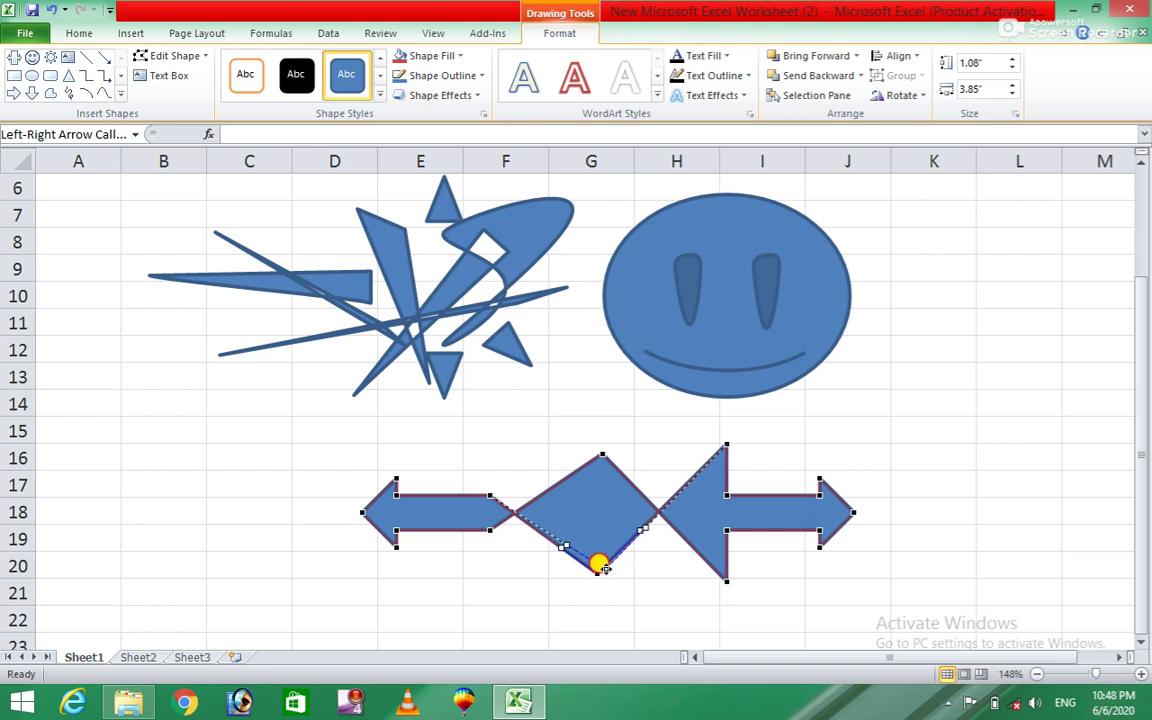
{"action": "left_click_drag", "start_coordinate": [594, 570], "coordinate": [607, 567]}
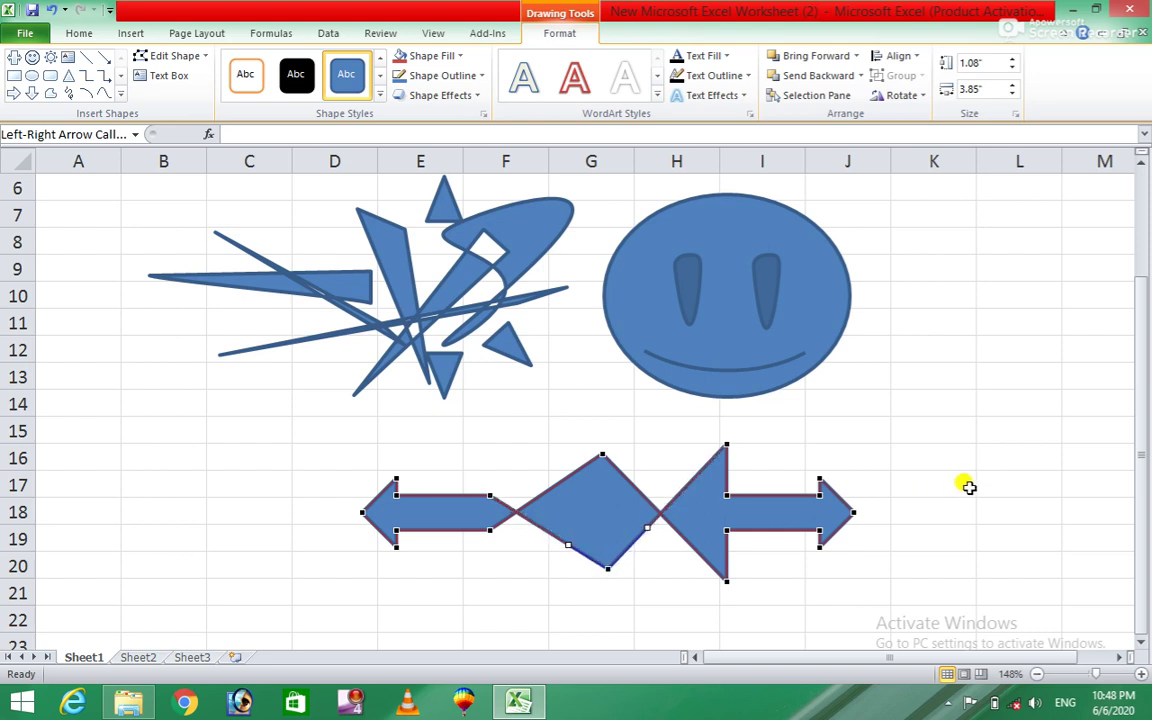
{"action": "left_click", "coordinate": [989, 457]}
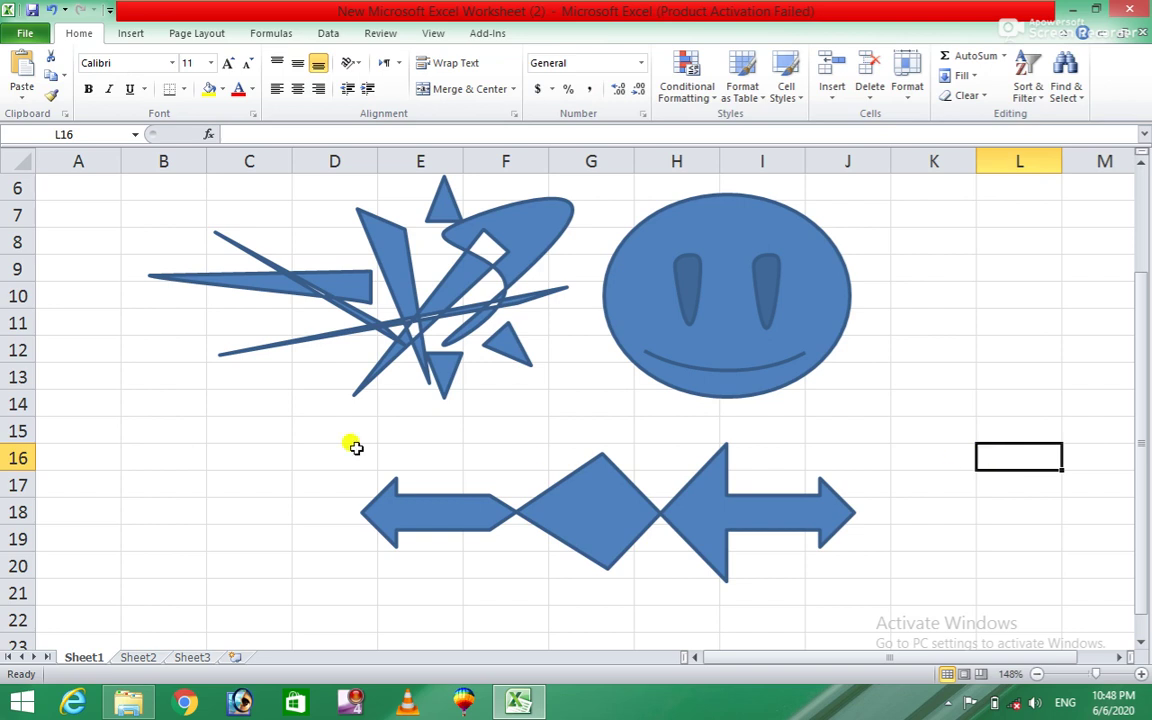
{"action": "left_click", "coordinate": [128, 40]}
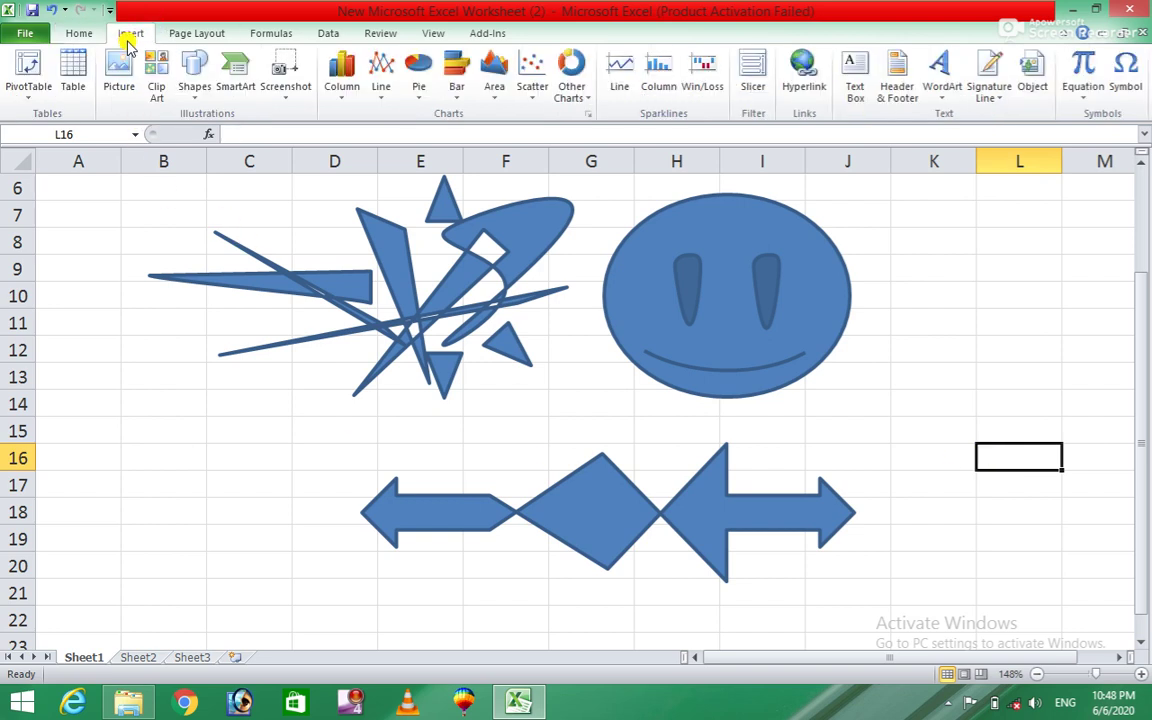
{"action": "left_click", "coordinate": [195, 95]}
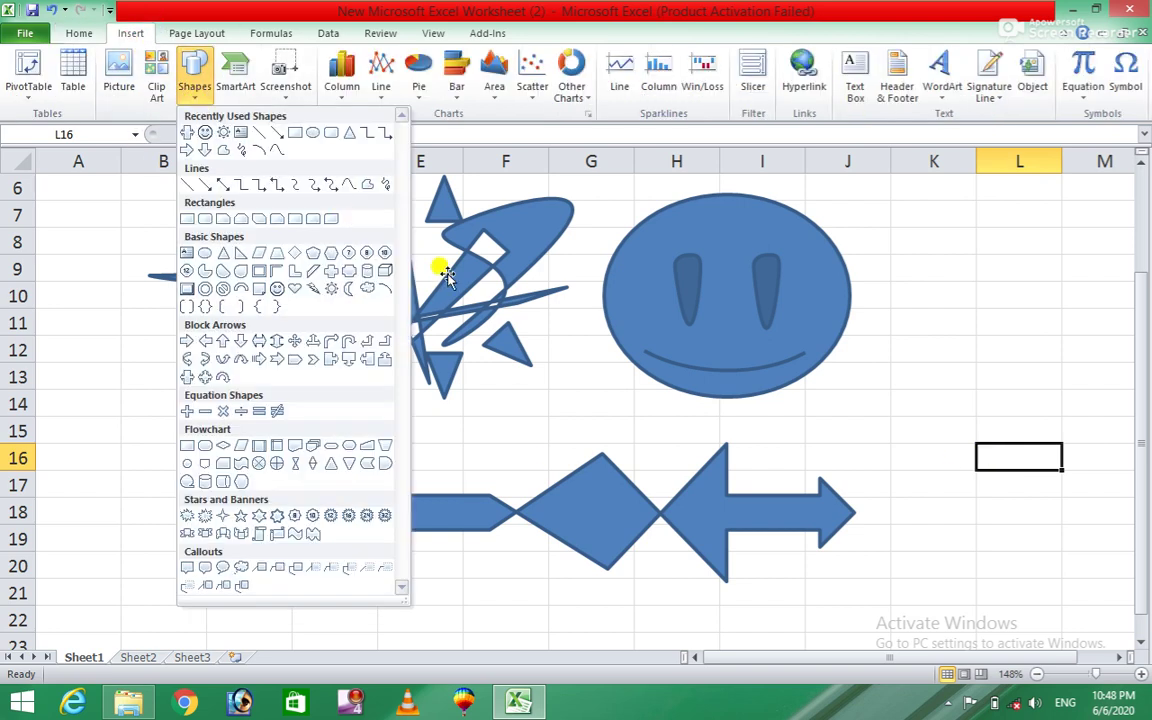
{"action": "left_click", "coordinate": [700, 336]}
{"action": "left_click", "coordinate": [705, 347]}
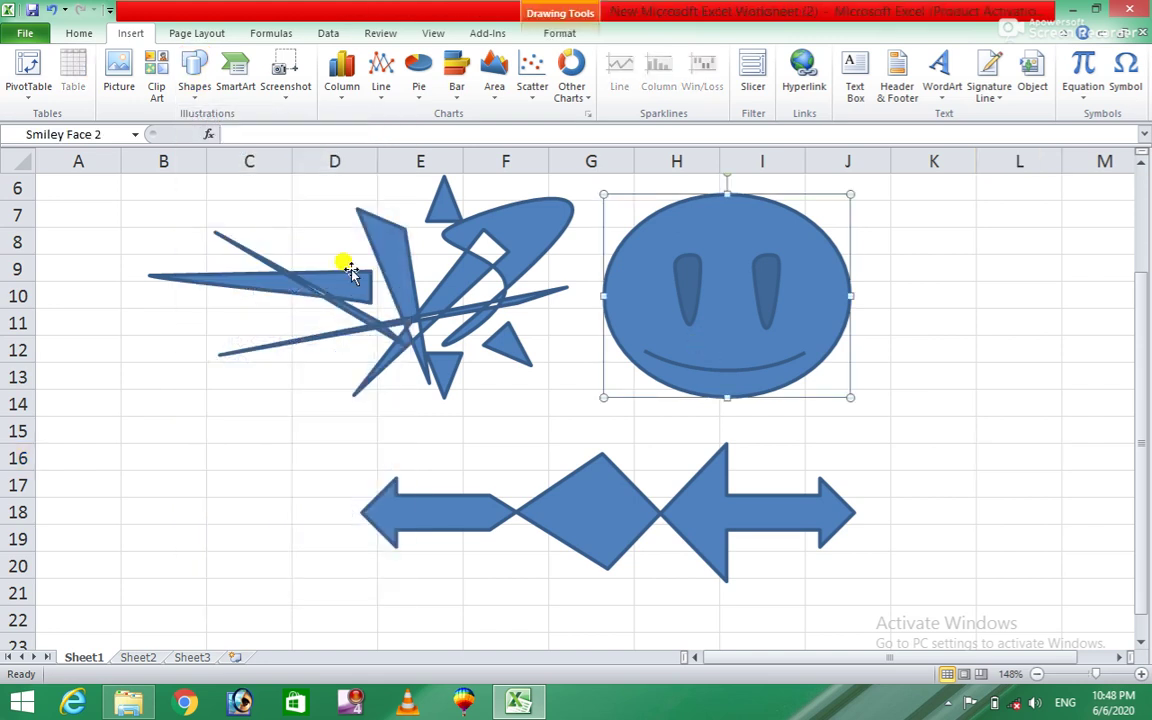
{"action": "double_click", "coordinate": [415, 515]}
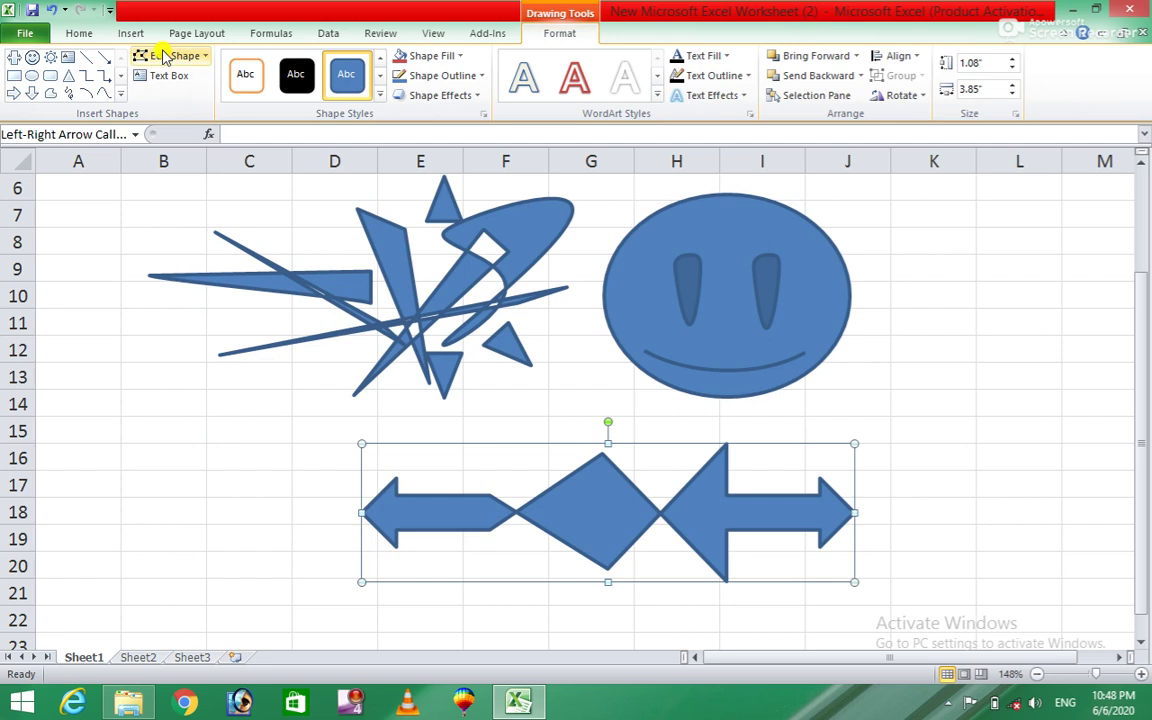
{"action": "left_click", "coordinate": [170, 56]}
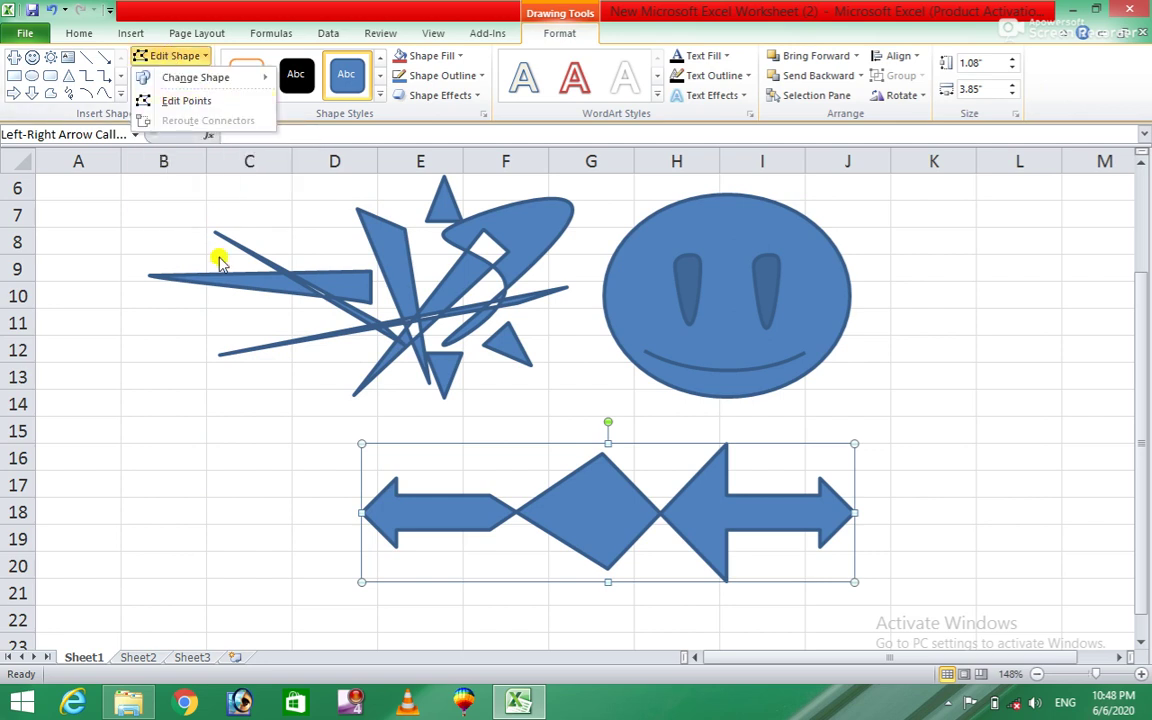
{"action": "left_click", "coordinate": [597, 507]}
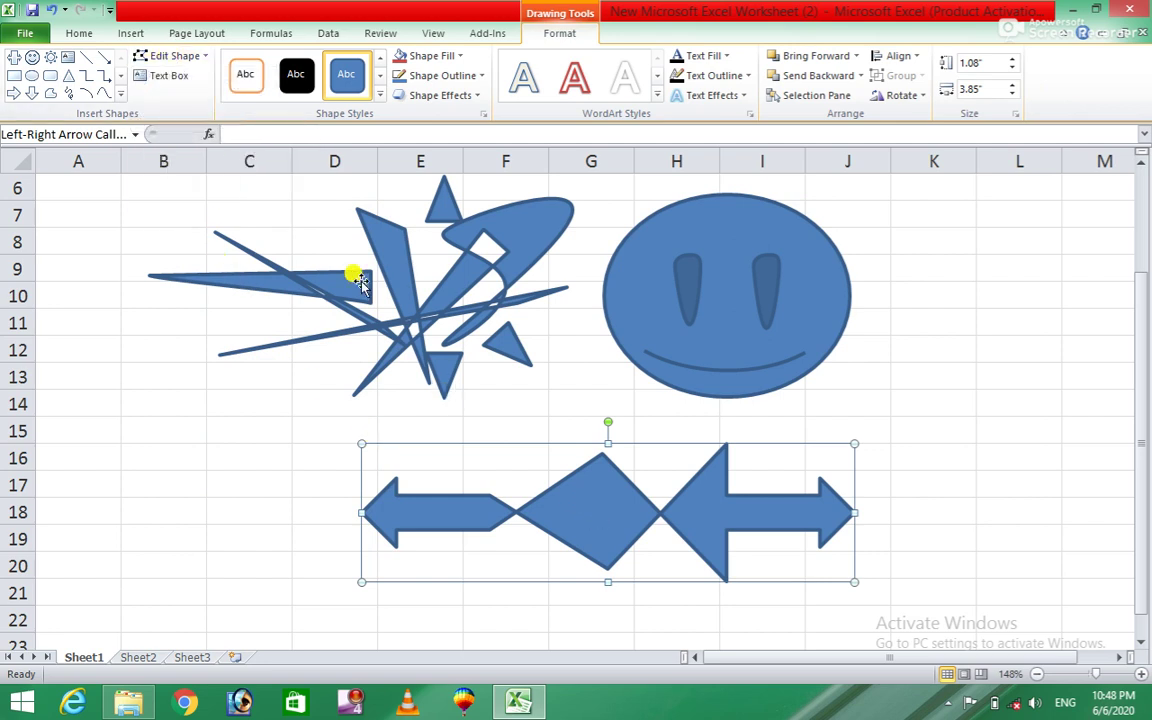
{"action": "left_click", "coordinate": [241, 82]}
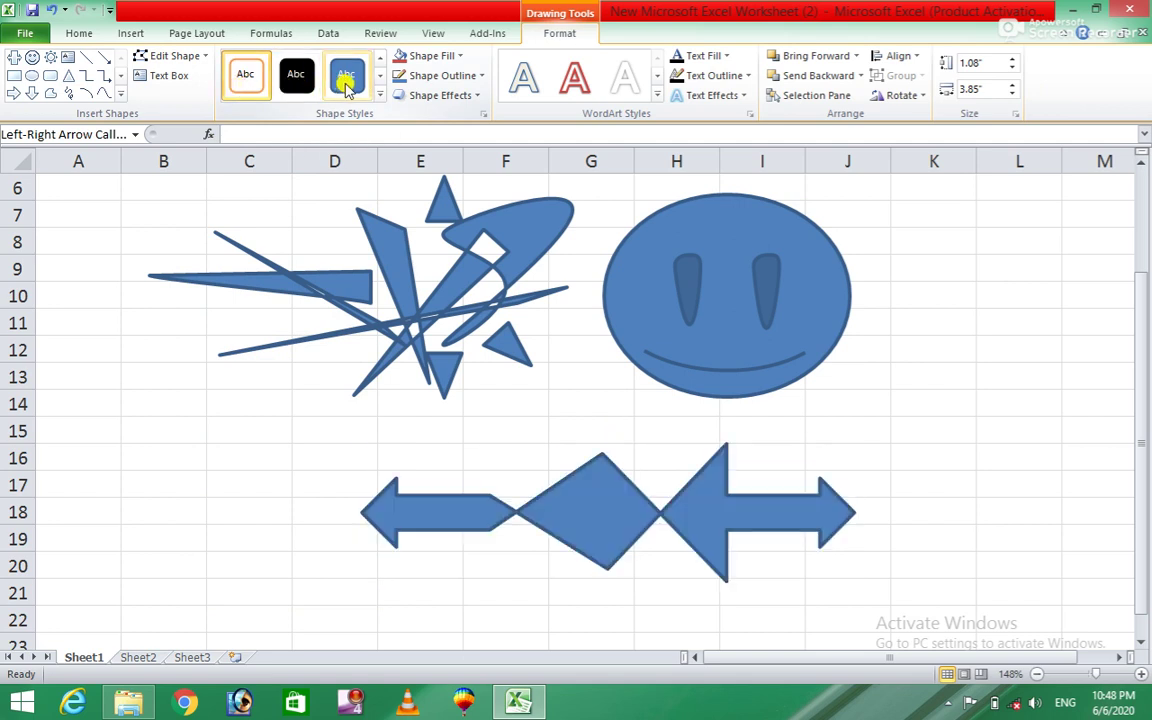
Step: Apply the glossy orange preset from the Shape Styles gallery to the callout
{"action": "left_click", "coordinate": [380, 95]}
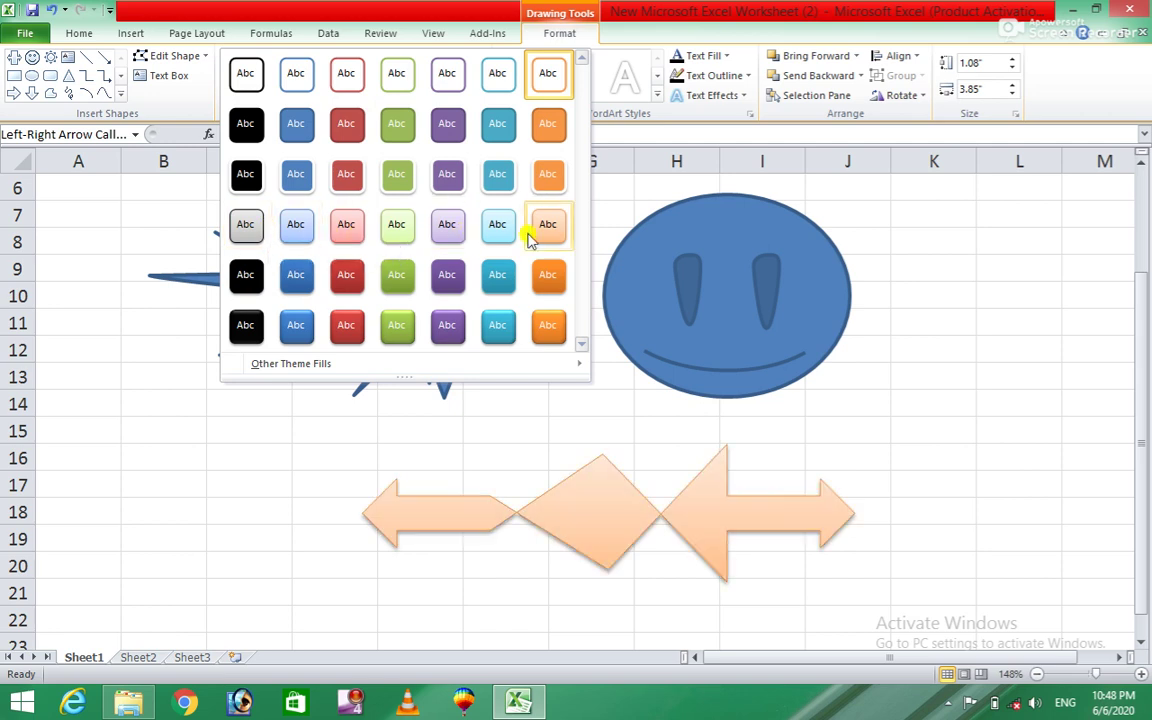
{"action": "left_click", "coordinate": [555, 328]}
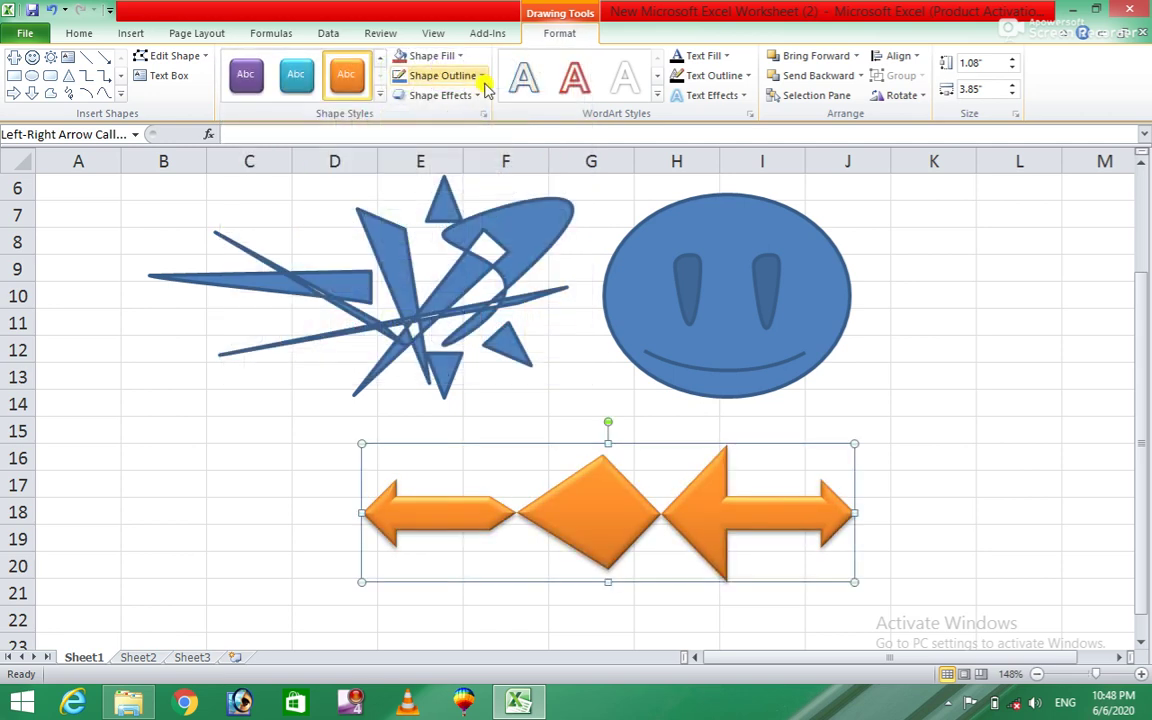
{"action": "left_click", "coordinate": [461, 63]}
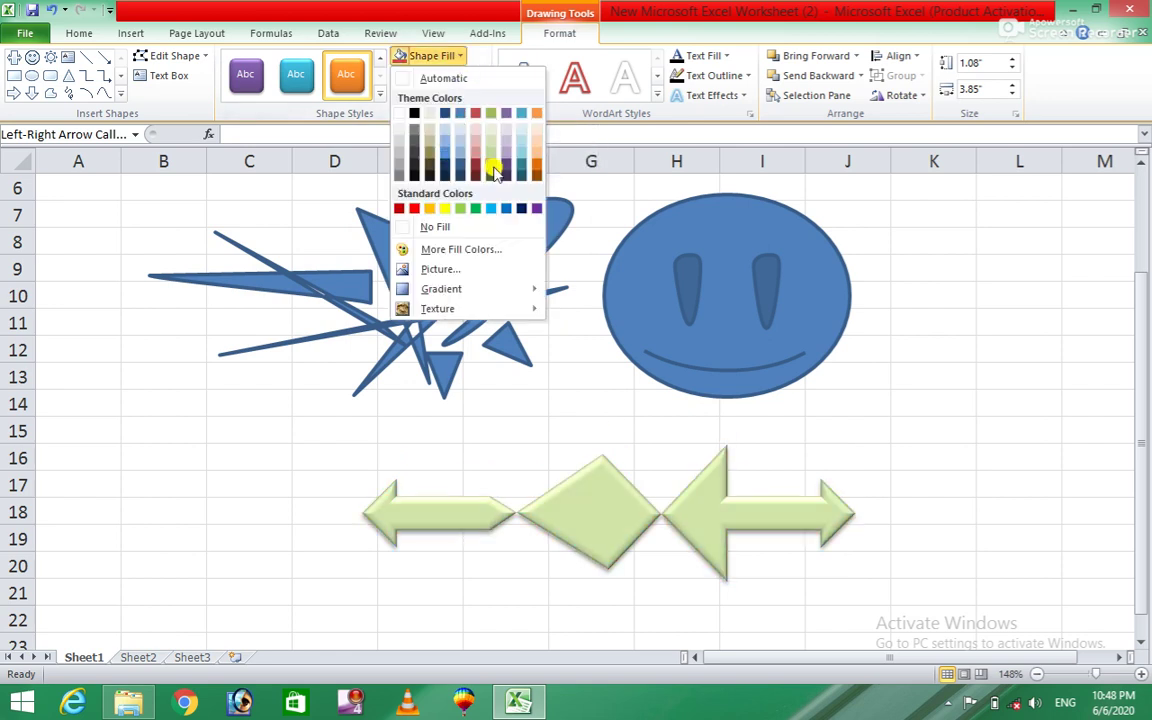
Step: Fill the callout red, then replace the fill with the picture 1234
{"action": "left_click", "coordinate": [418, 210]}
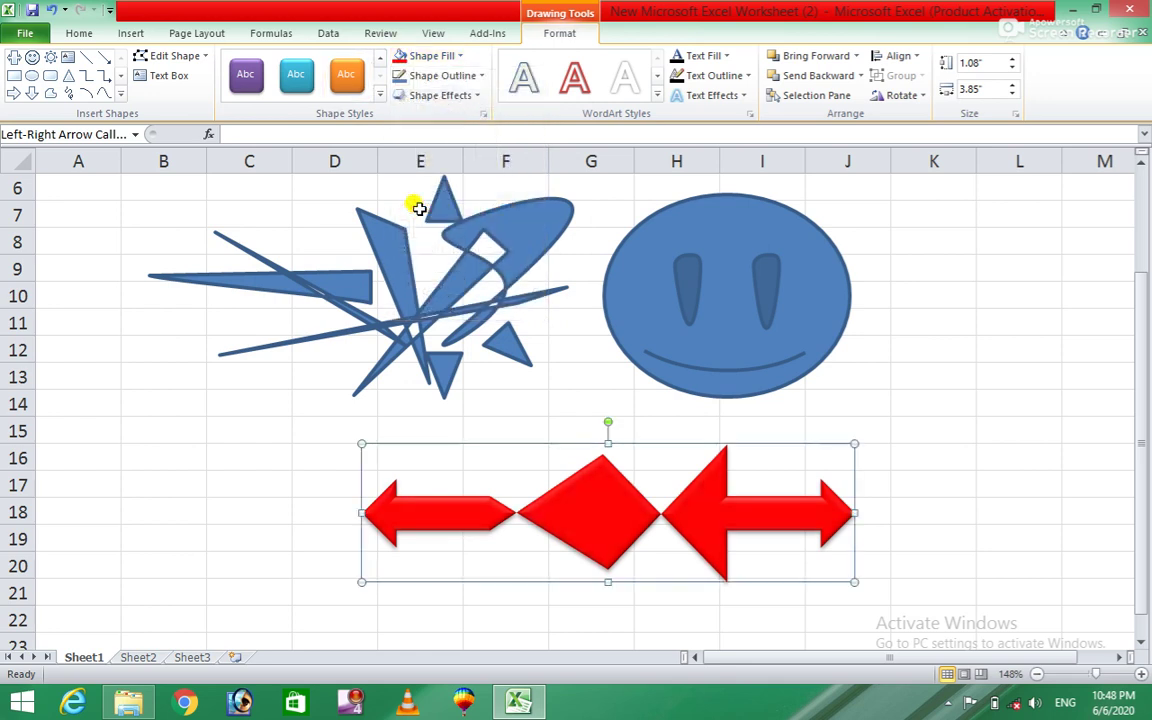
{"action": "left_click", "coordinate": [453, 57]}
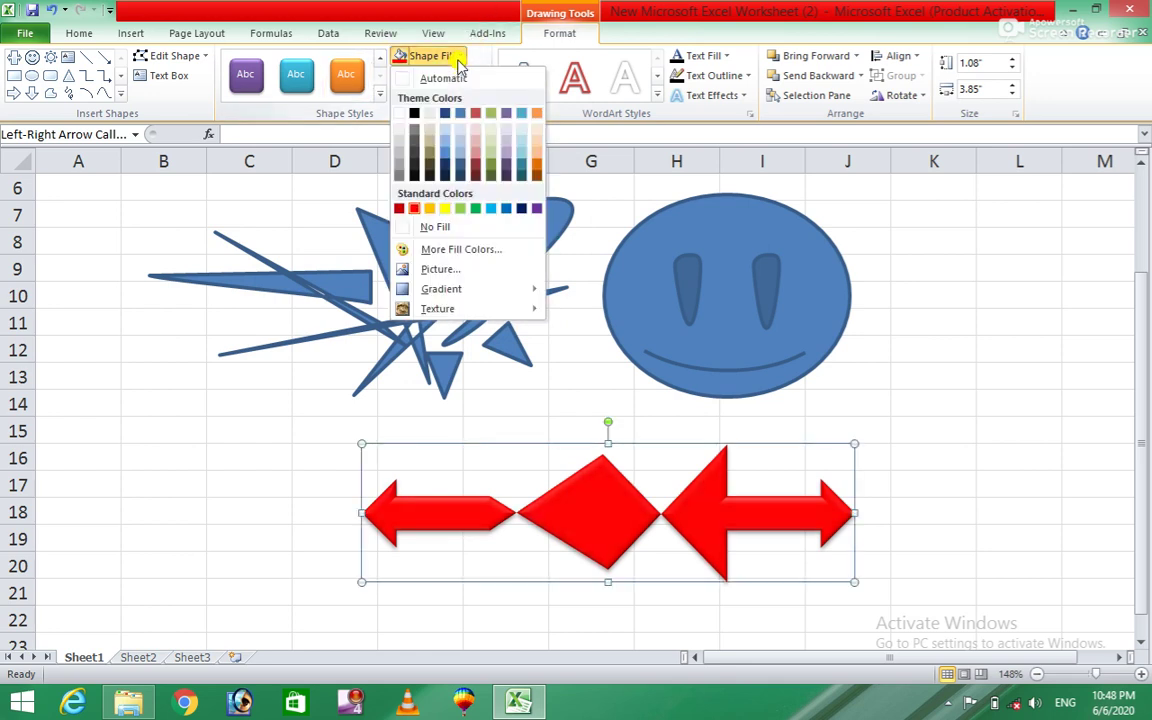
{"action": "left_click", "coordinate": [437, 276]}
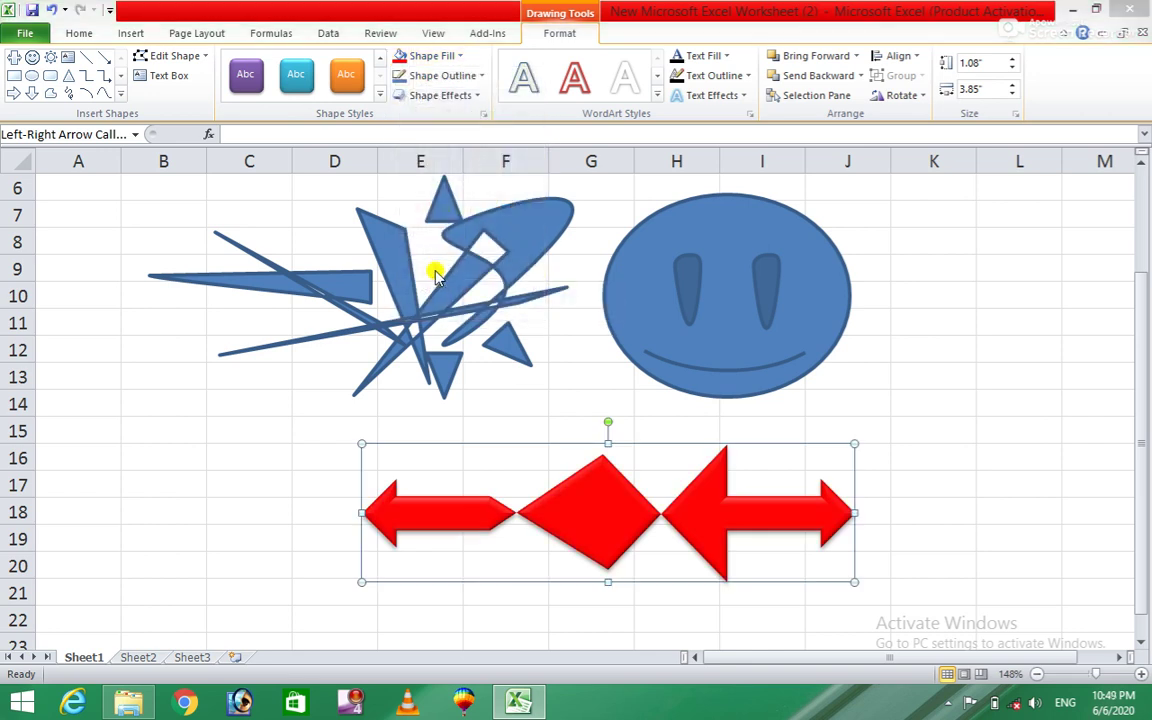
{"action": "left_click", "coordinate": [305, 140]}
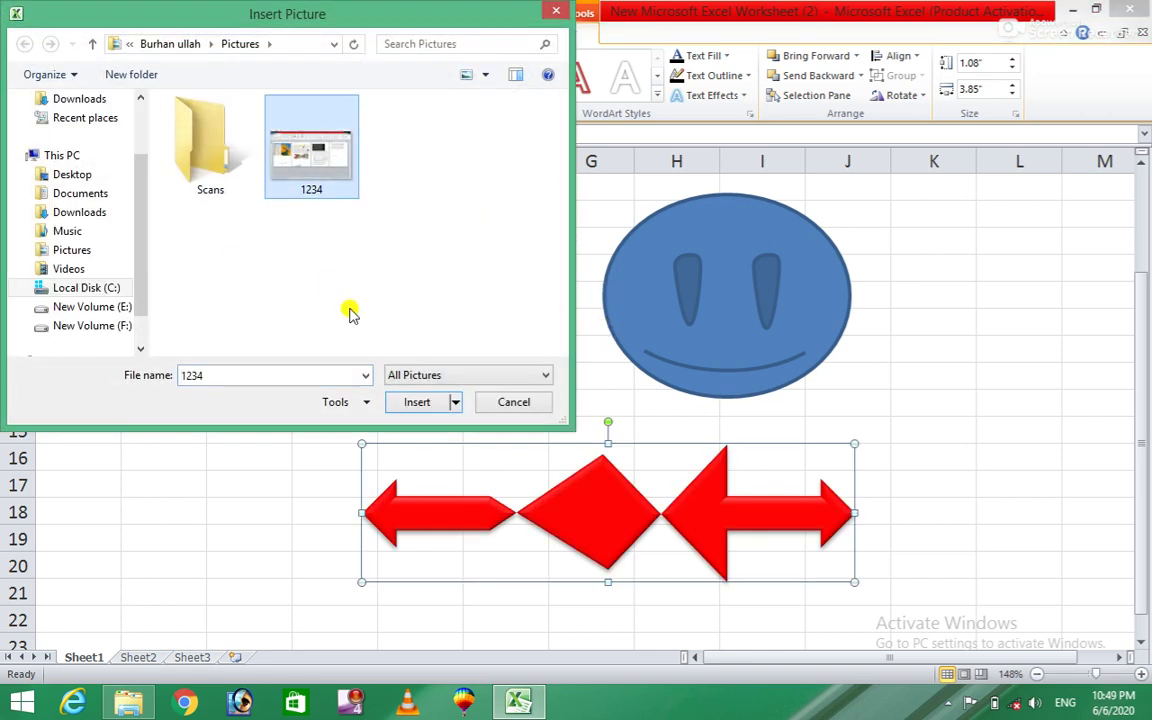
{"action": "left_click", "coordinate": [410, 410]}
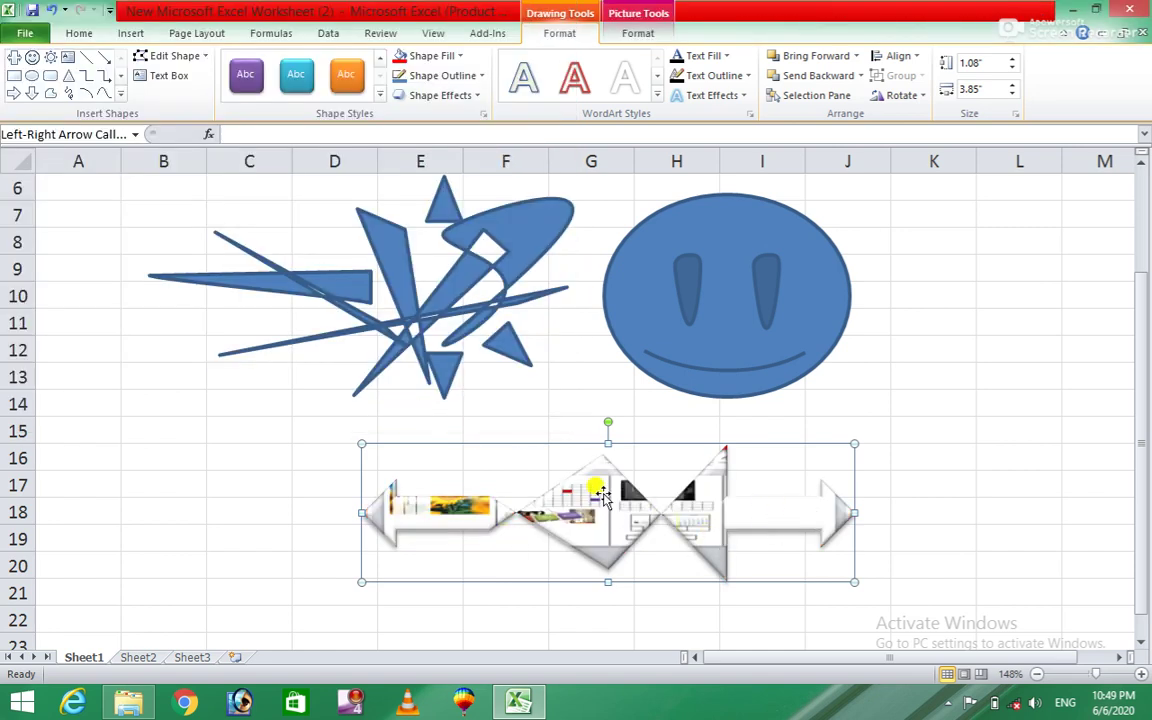
Step: Switch the callout to a dark blue Dark Variation gradient fill
{"action": "left_click", "coordinate": [457, 57]}
{"action": "mouse_move", "coordinate": [441, 289]}
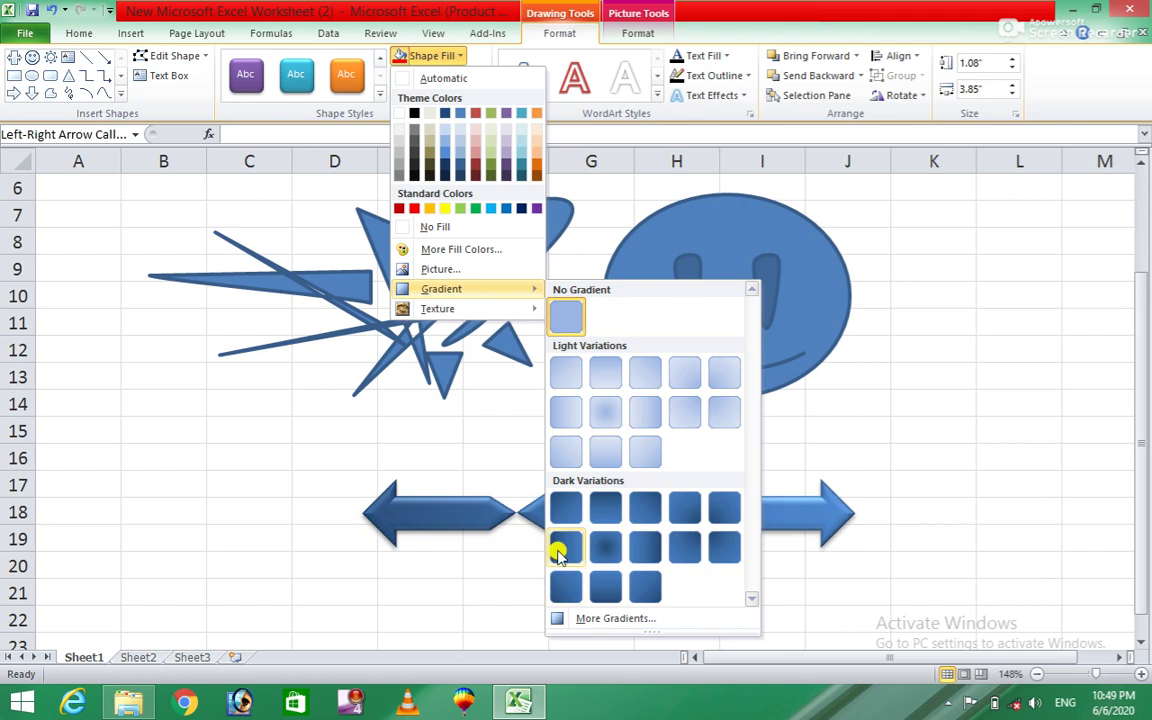
{"action": "left_click", "coordinate": [558, 552]}
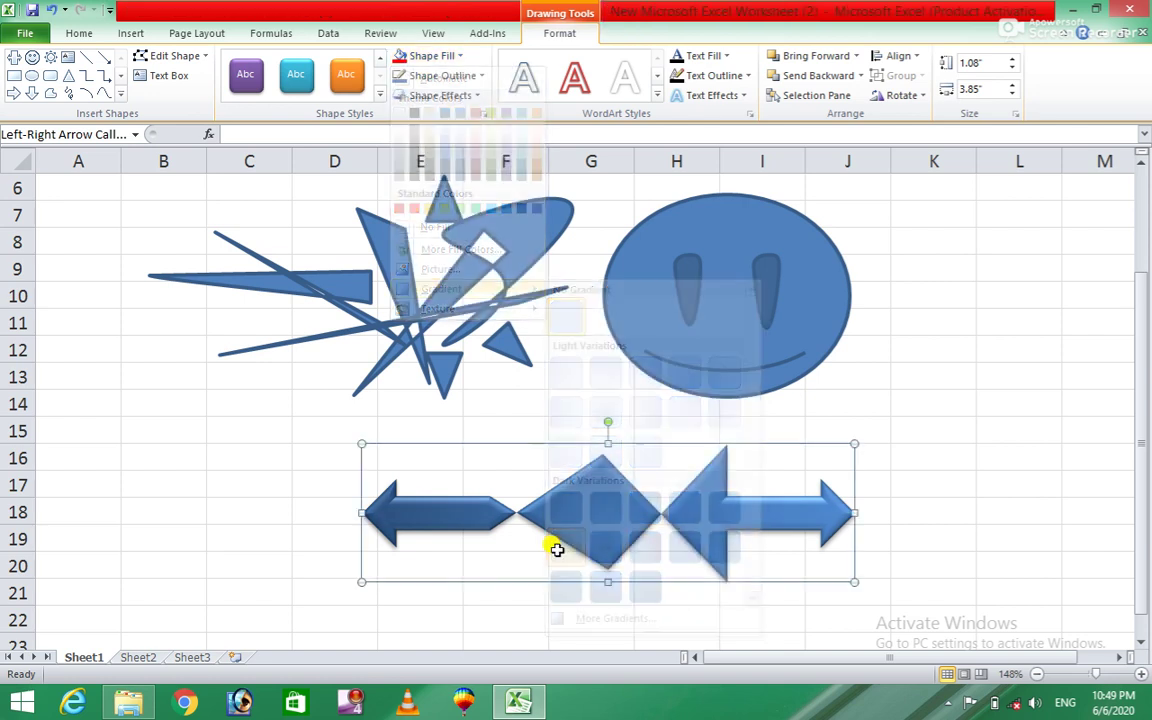
{"action": "left_click", "coordinate": [463, 62]}
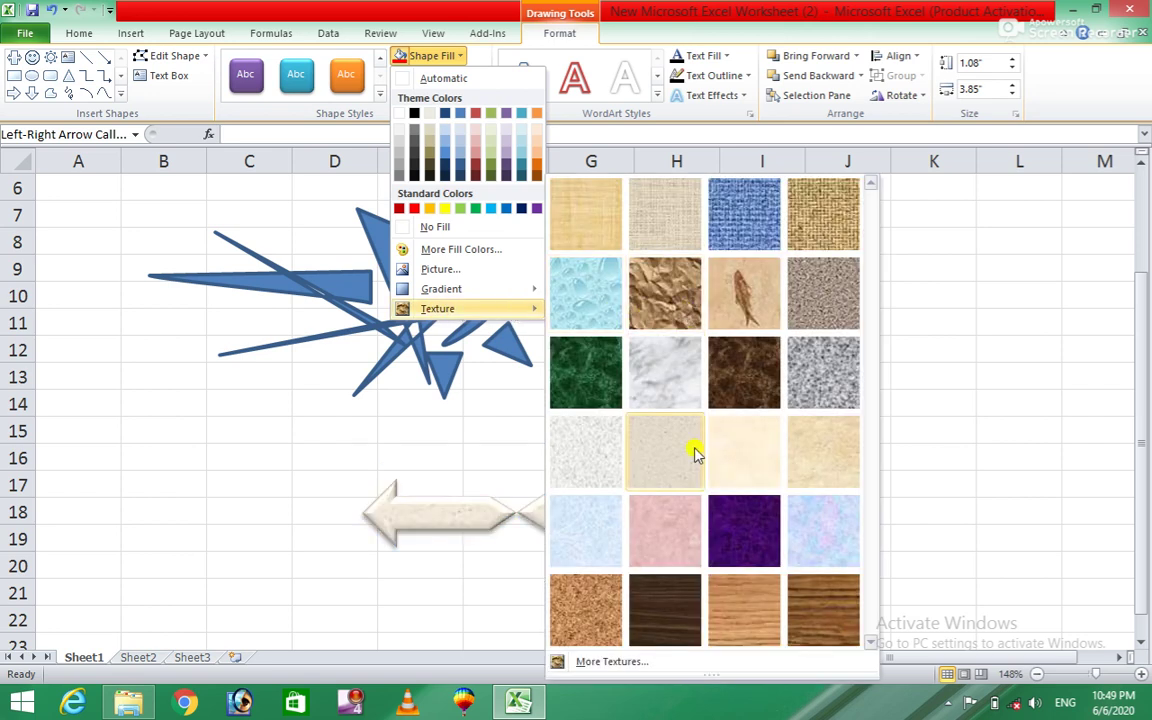
Step: Fill the callout with the Green marble texture and browse more texture swatches
{"action": "left_click", "coordinate": [573, 370]}
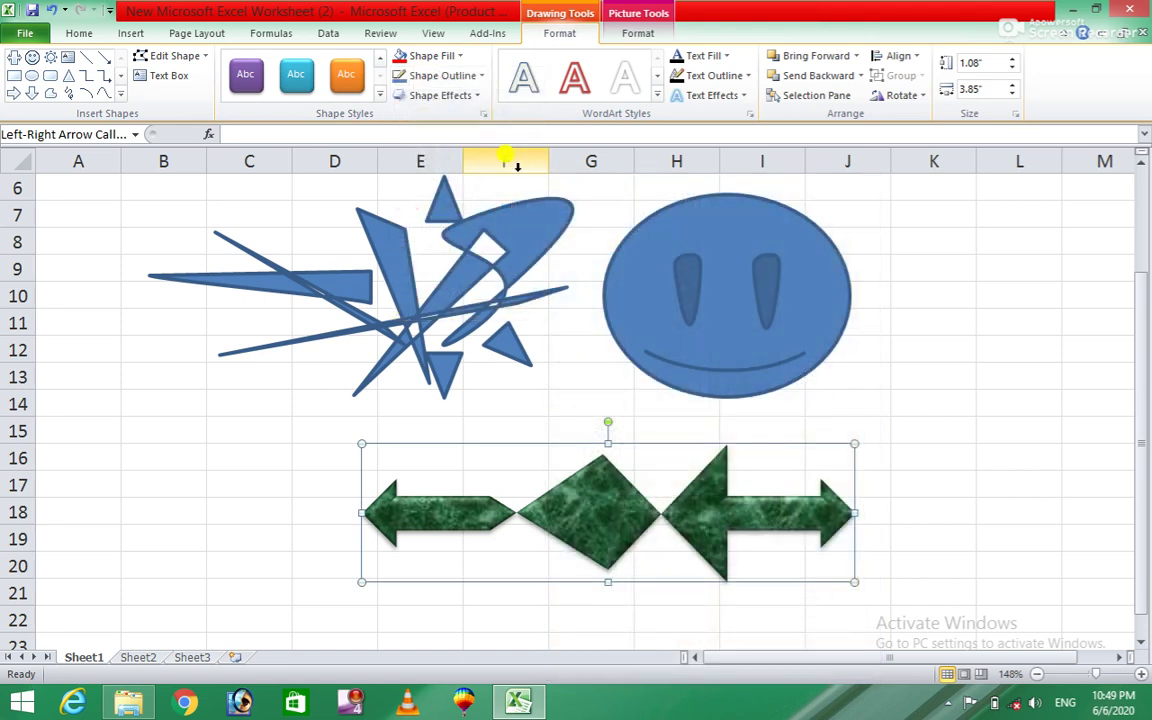
{"action": "left_click", "coordinate": [460, 56]}
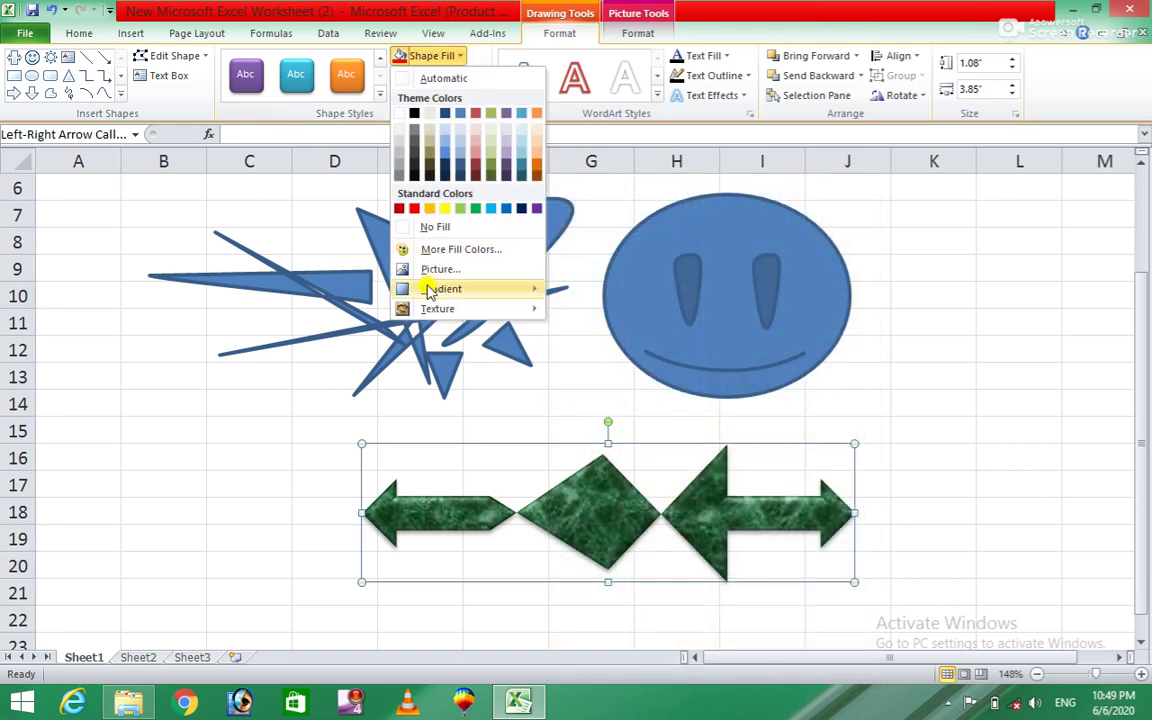
{"action": "mouse_move", "coordinate": [437, 308]}
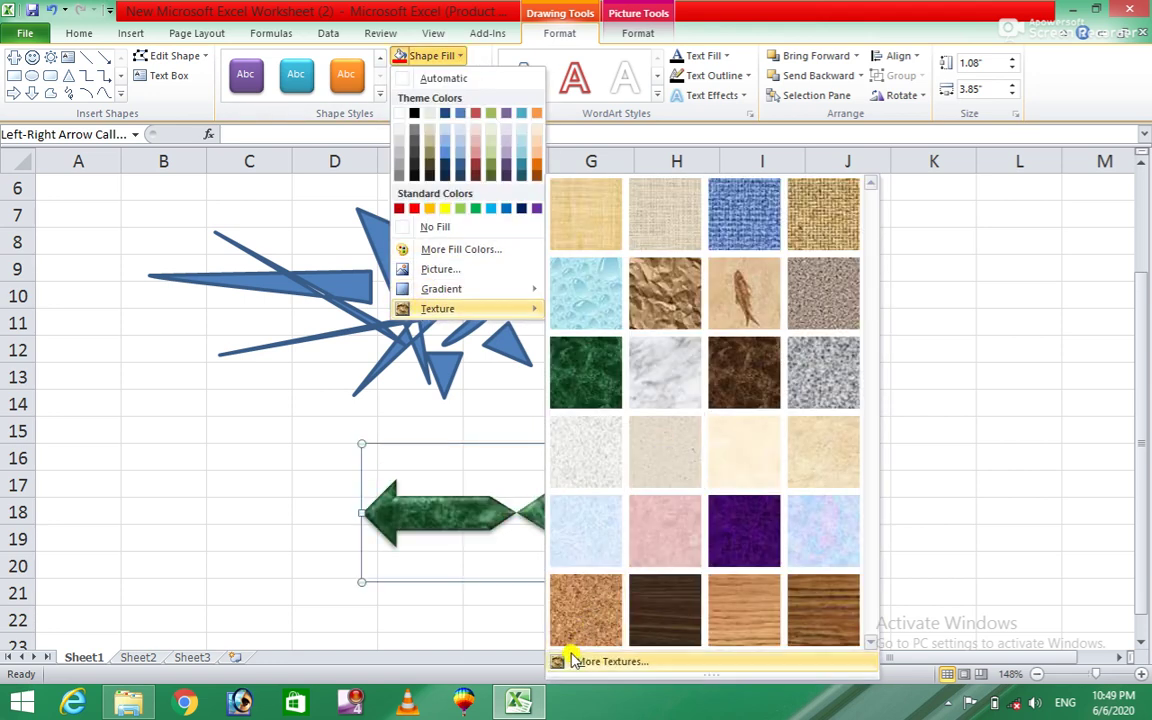
{"action": "left_click", "coordinate": [570, 662]}
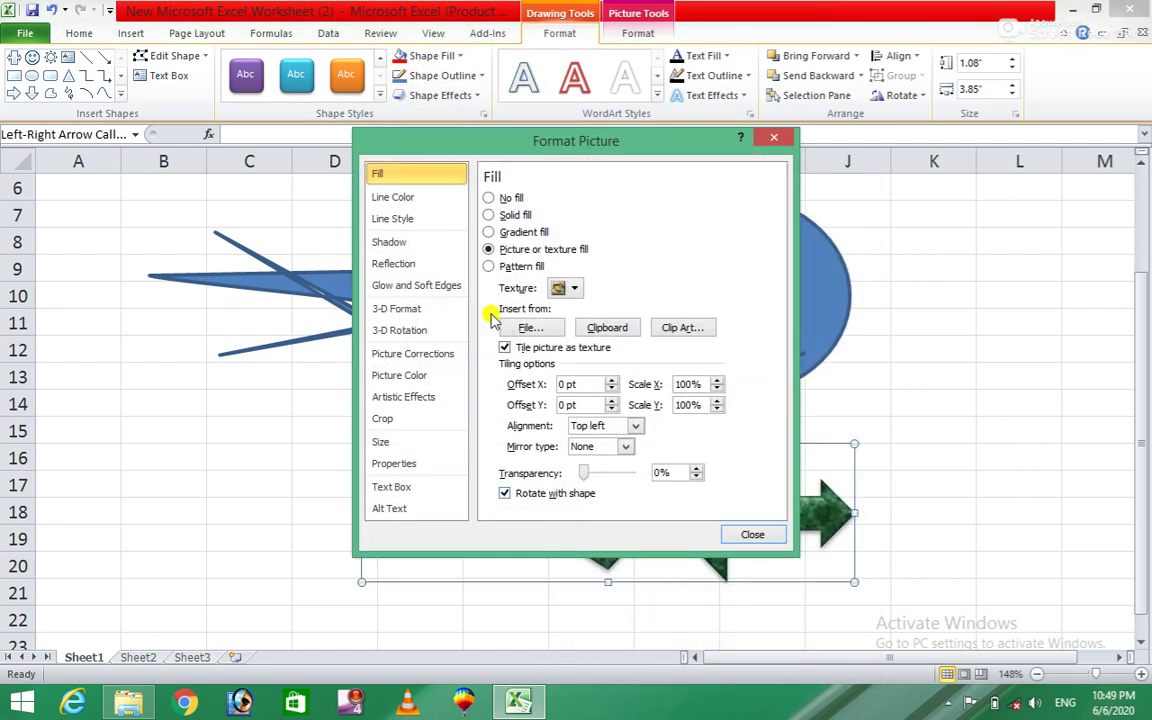
{"action": "left_click", "coordinate": [566, 289]}
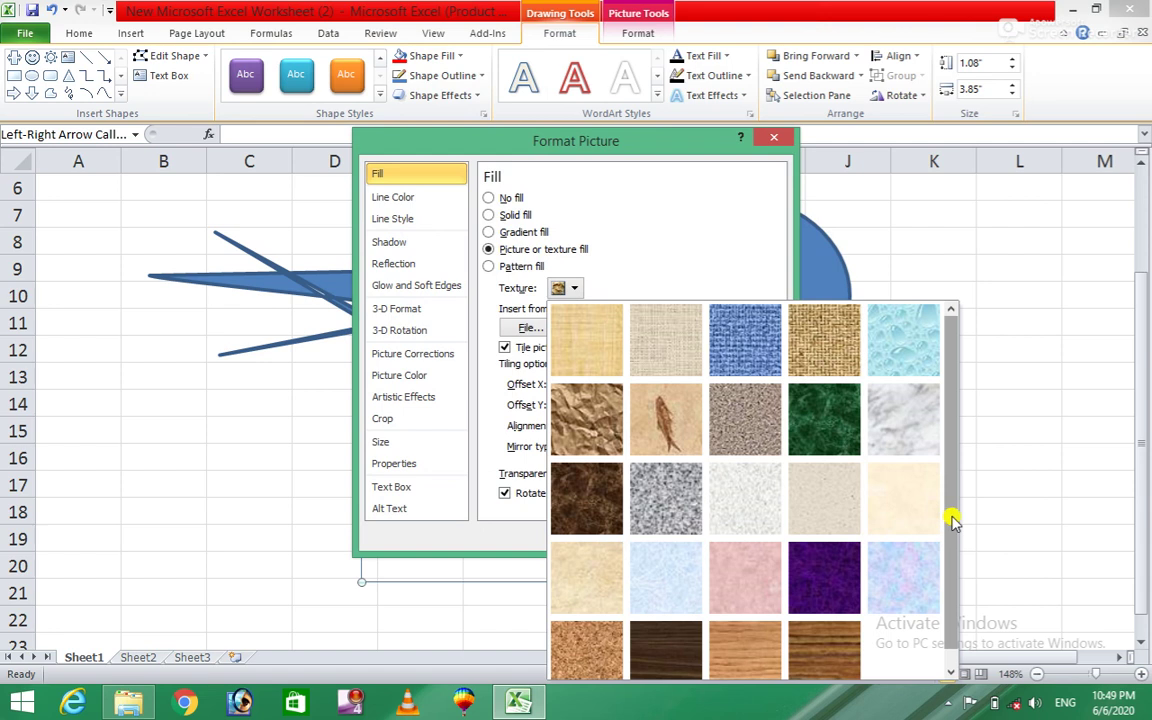
{"action": "left_click_drag", "start_coordinate": [952, 520], "coordinate": [952, 579]}
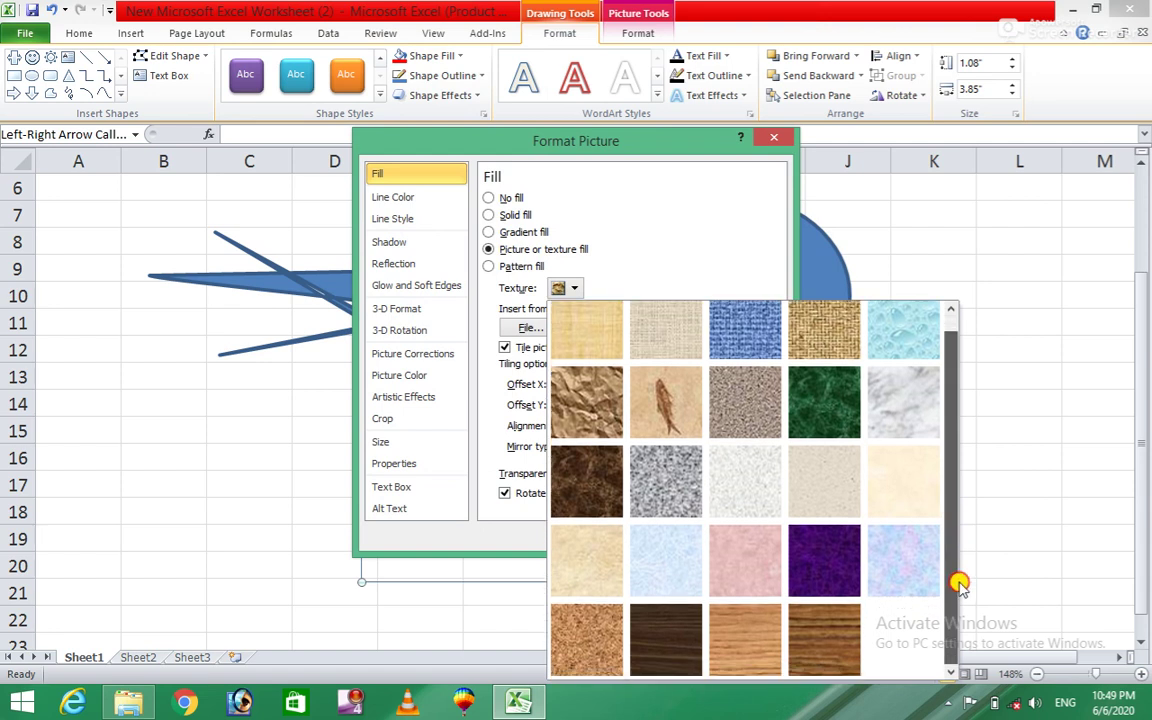
Step: Give the callout a green 3-D depth of 6 pt in 3-D Format
{"action": "left_click", "coordinate": [418, 314]}
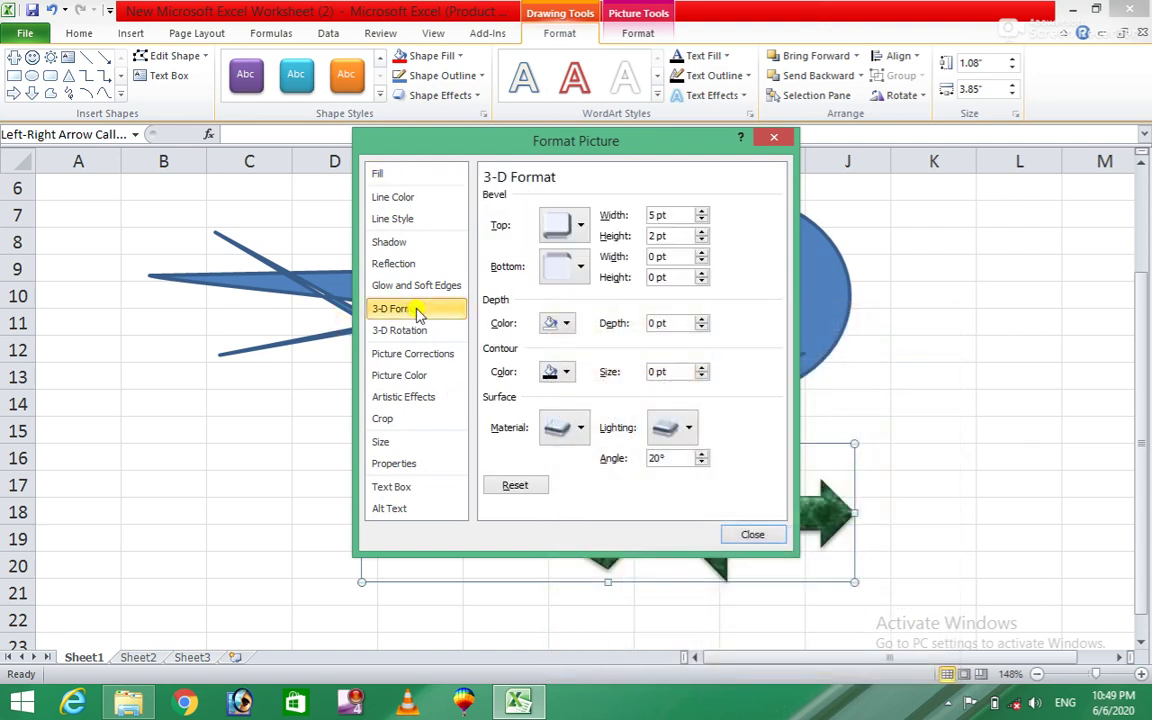
{"action": "left_click", "coordinate": [565, 324]}
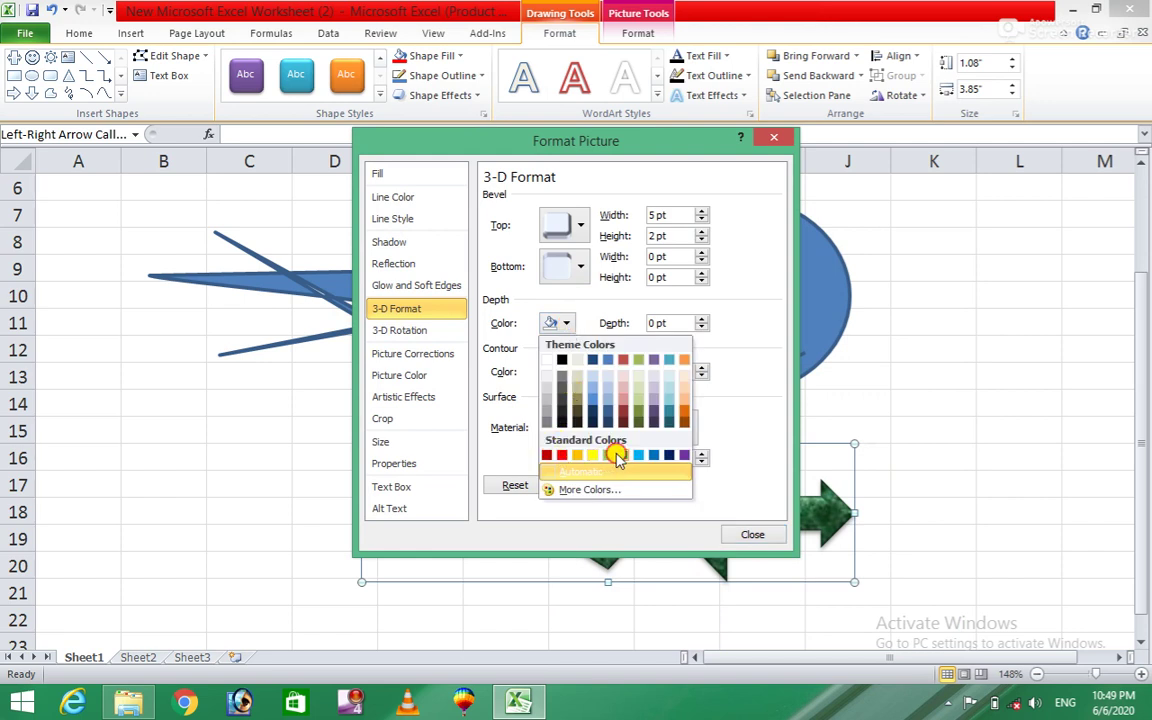
{"action": "left_click", "coordinate": [620, 456]}
{"action": "left_click", "coordinate": [752, 536]}
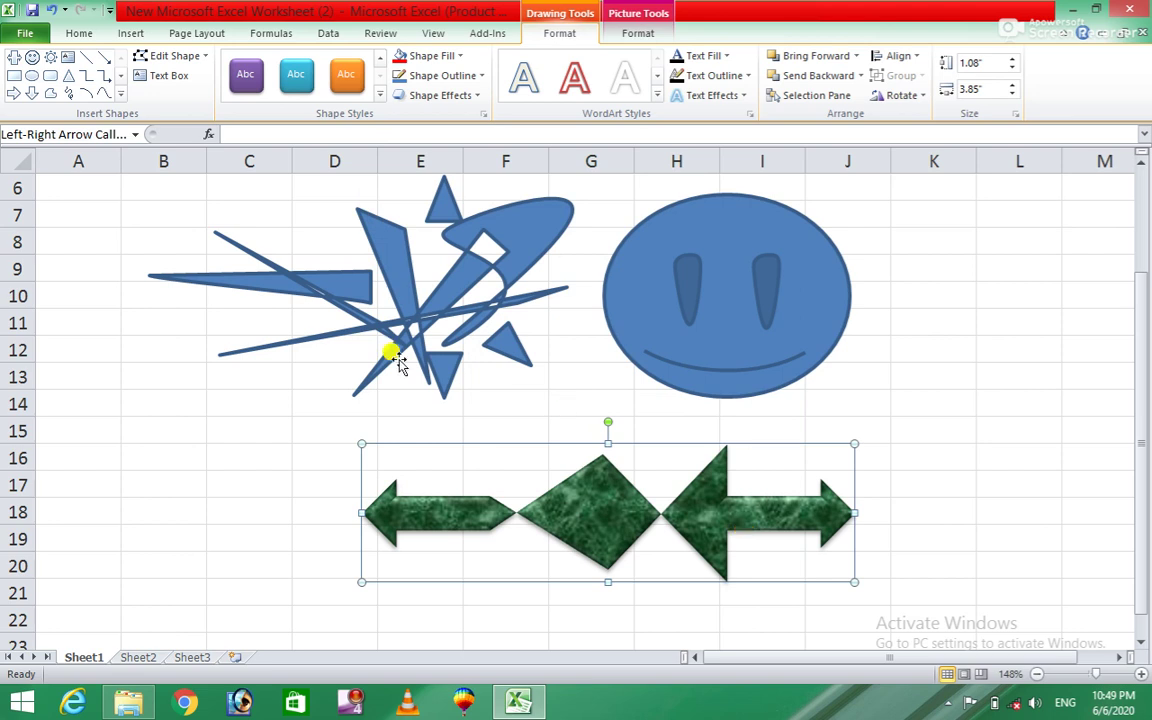
{"action": "left_click", "coordinate": [482, 80]}
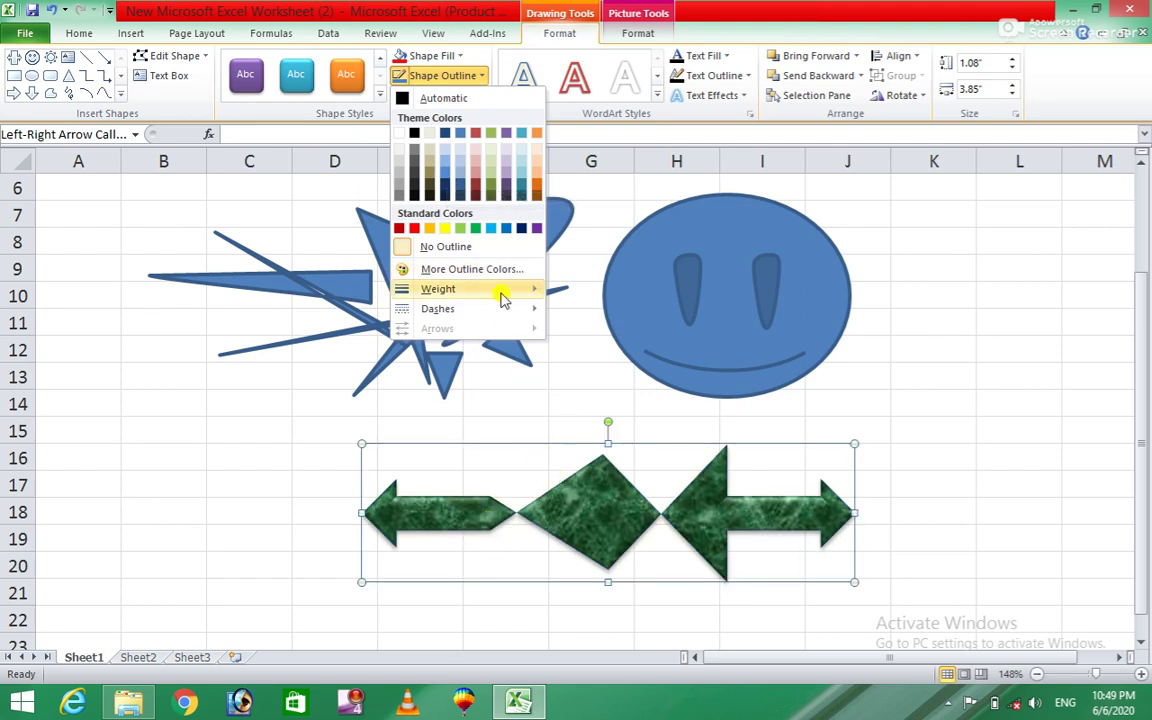
Step: Give the marble arrow callout a blue outline 4½ pt thick
{"action": "left_click", "coordinate": [507, 229]}
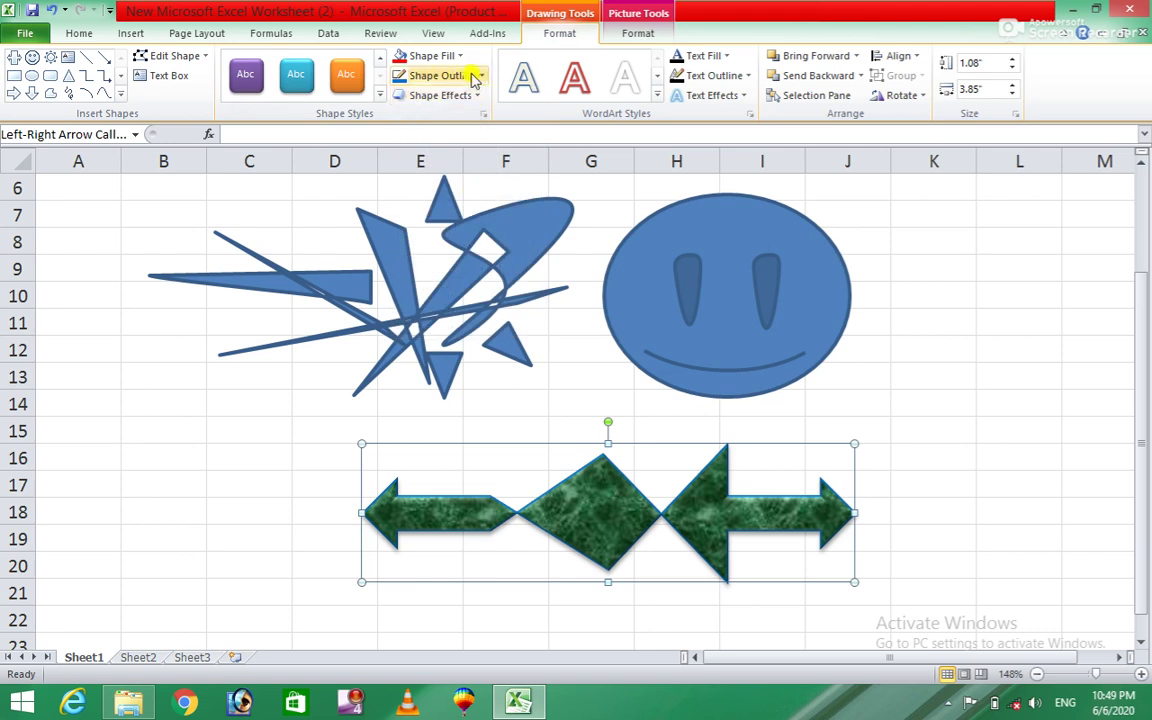
{"action": "left_click", "coordinate": [478, 80]}
{"action": "mouse_move", "coordinate": [438, 289]}
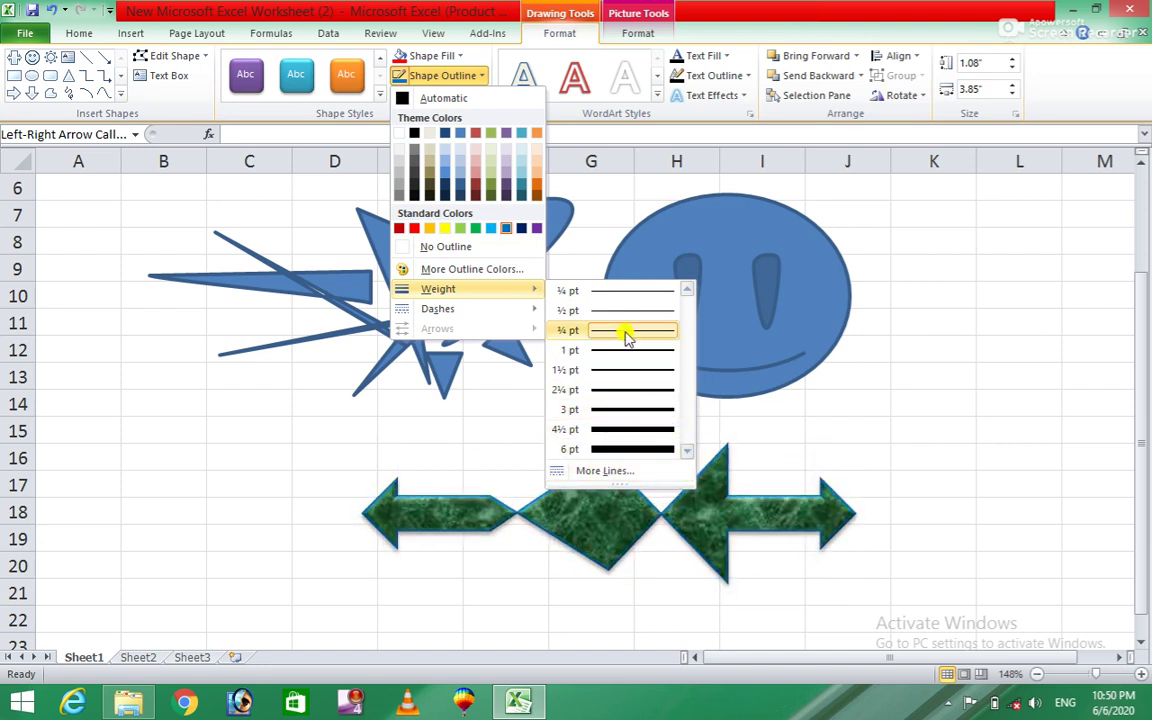
{"action": "left_click", "coordinate": [619, 432]}
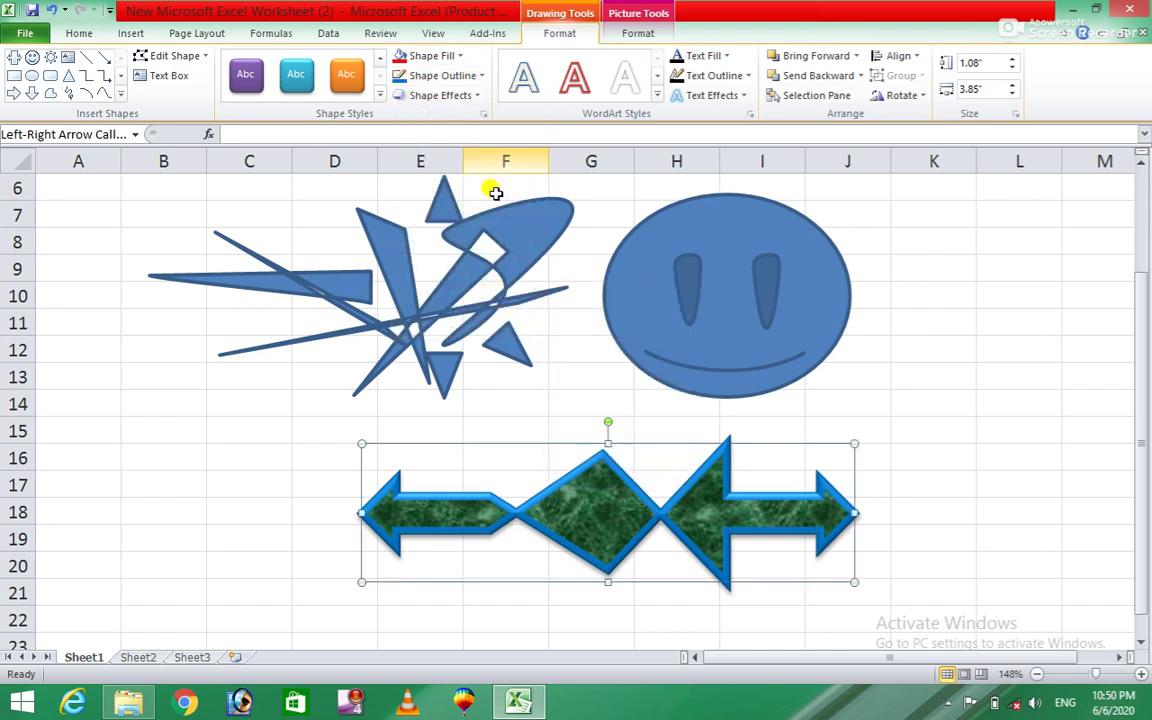
Step: Apply a dashed line style to the arrow callout's outline
{"action": "left_click", "coordinate": [480, 76]}
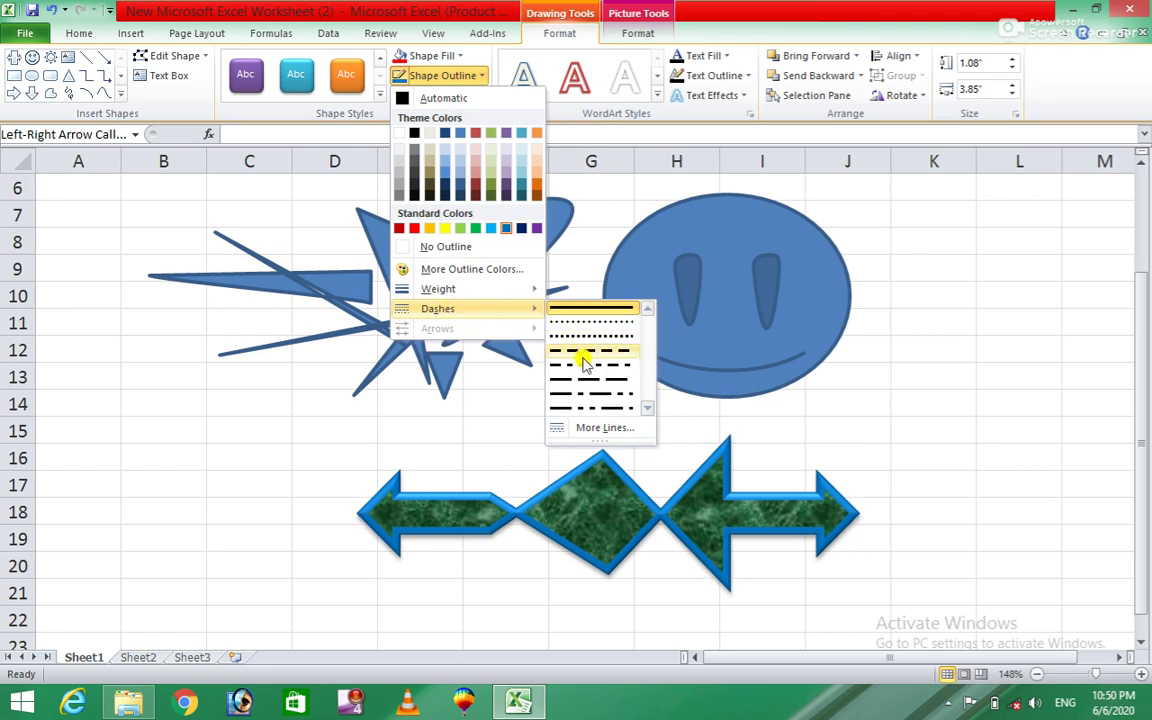
{"action": "left_click", "coordinate": [580, 398]}
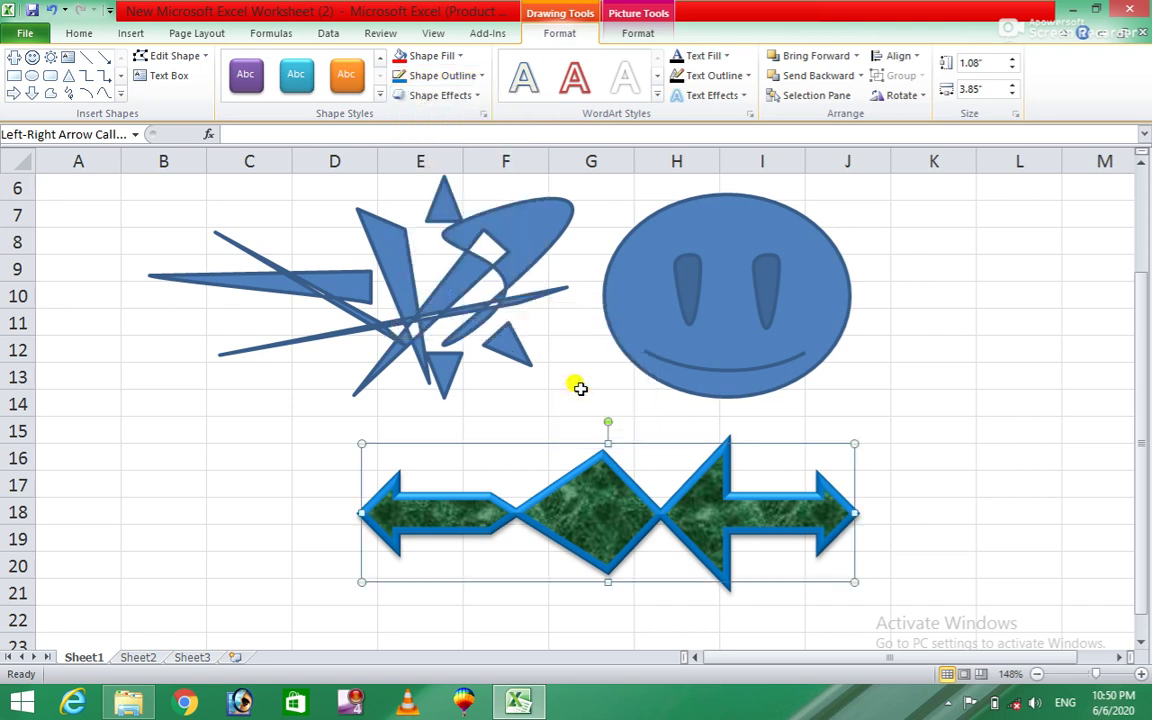
{"action": "left_click", "coordinate": [512, 529]}
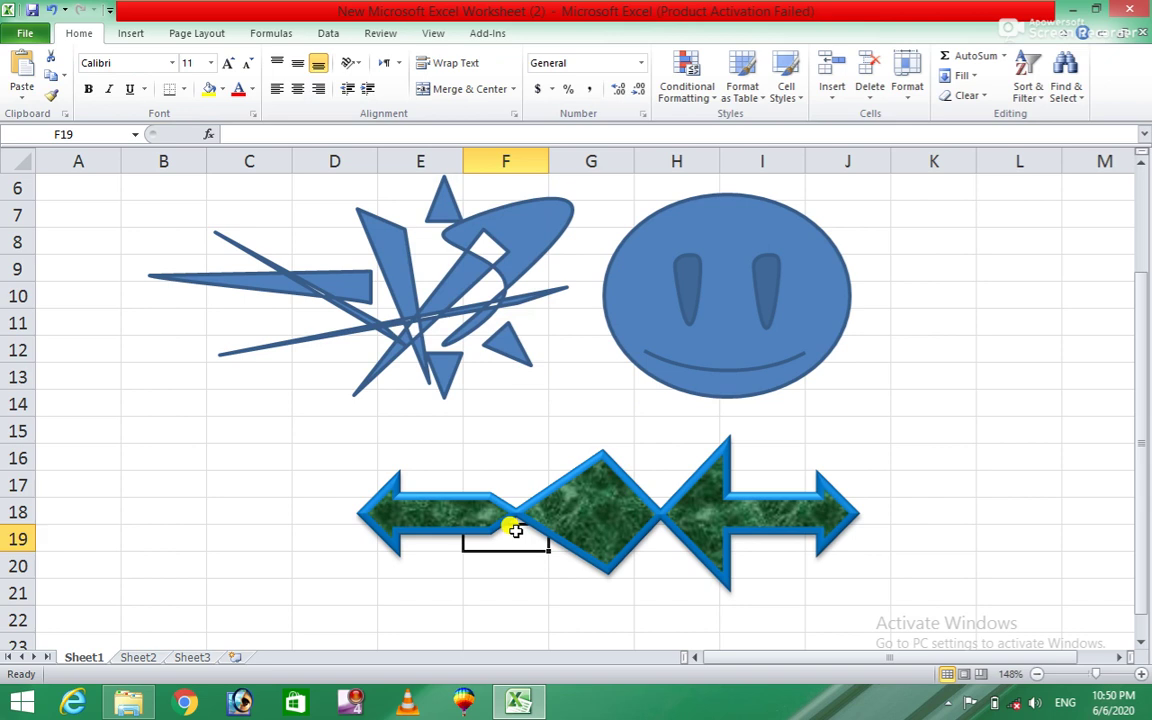
{"action": "left_click", "coordinate": [582, 517]}
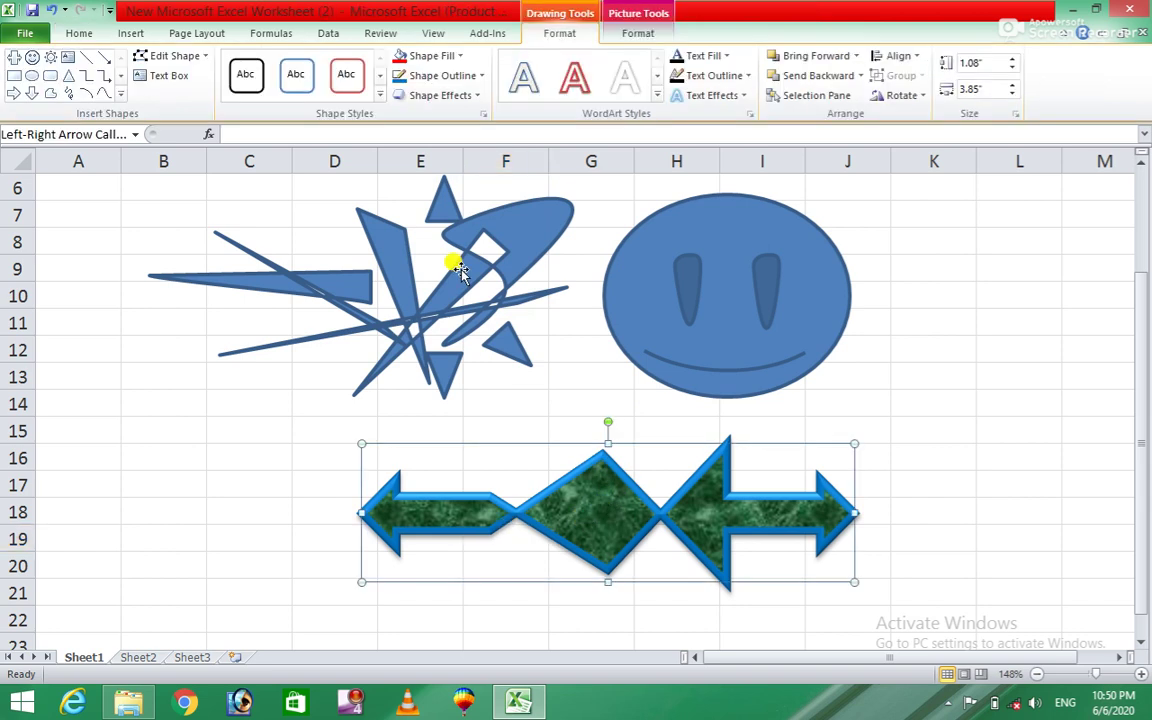
{"action": "left_click", "coordinate": [476, 79]}
{"action": "mouse_move", "coordinate": [438, 309]}
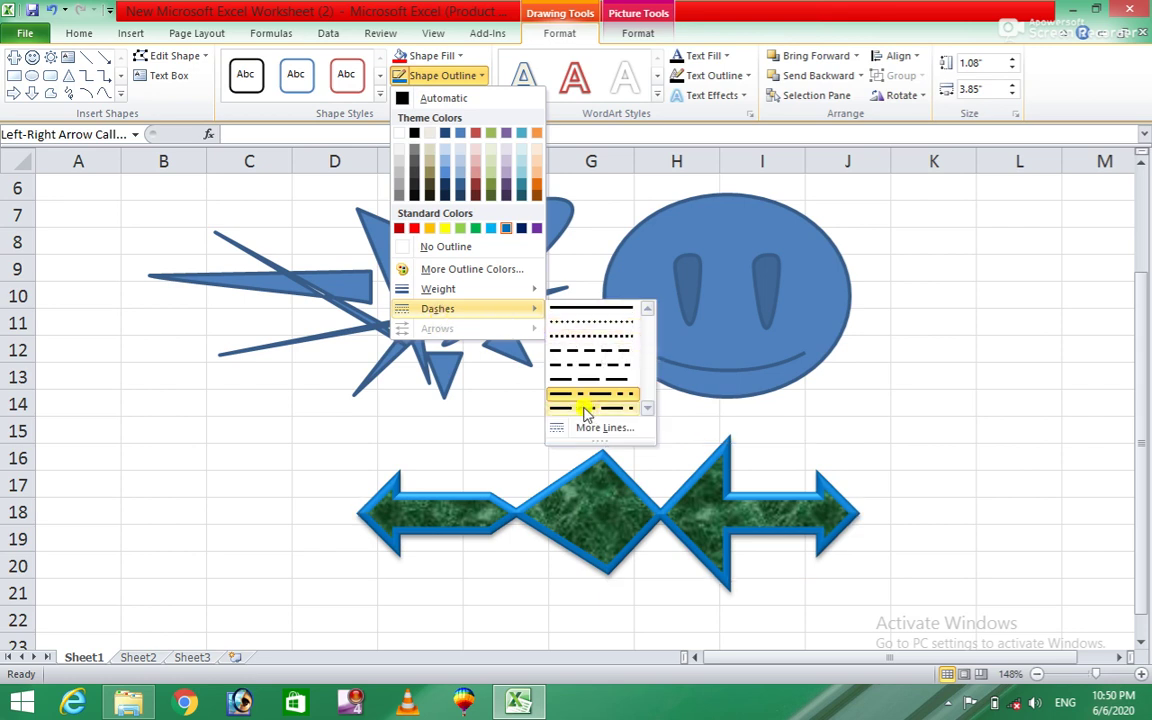
{"action": "left_click", "coordinate": [590, 356]}
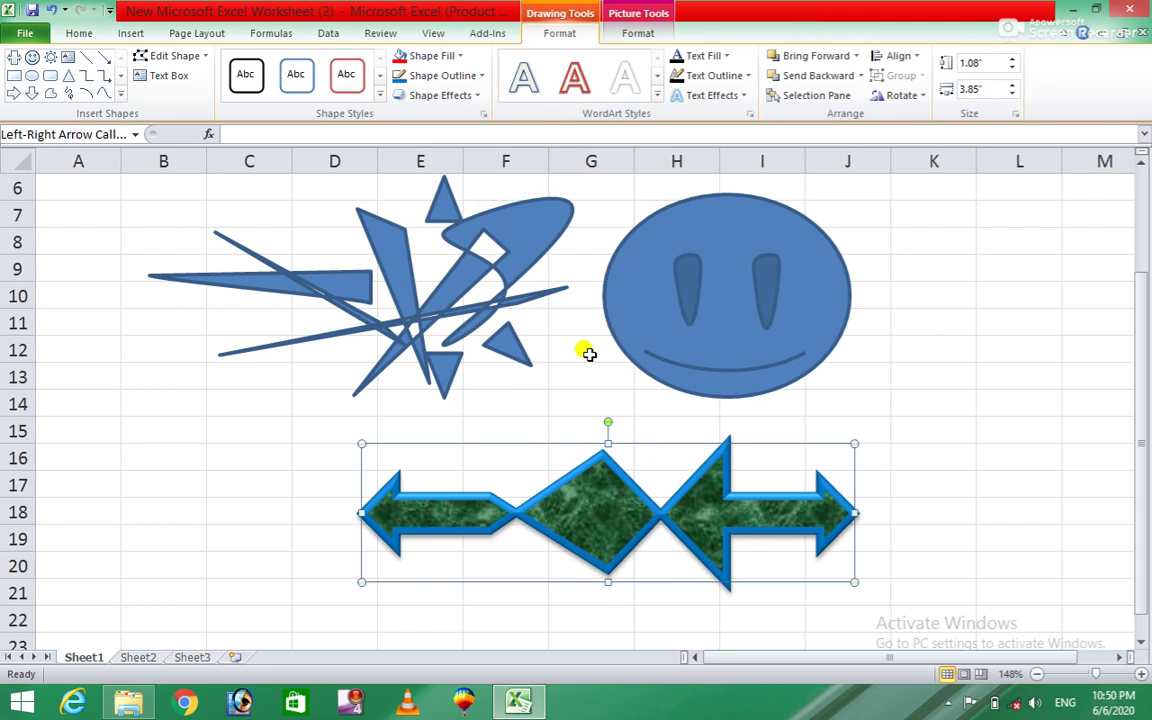
Step: Surround the arrow with an Aqua 8 pt Accent color 5 glow and tilt it with a Perspective 3-D rotation
{"action": "left_click", "coordinate": [476, 96]}
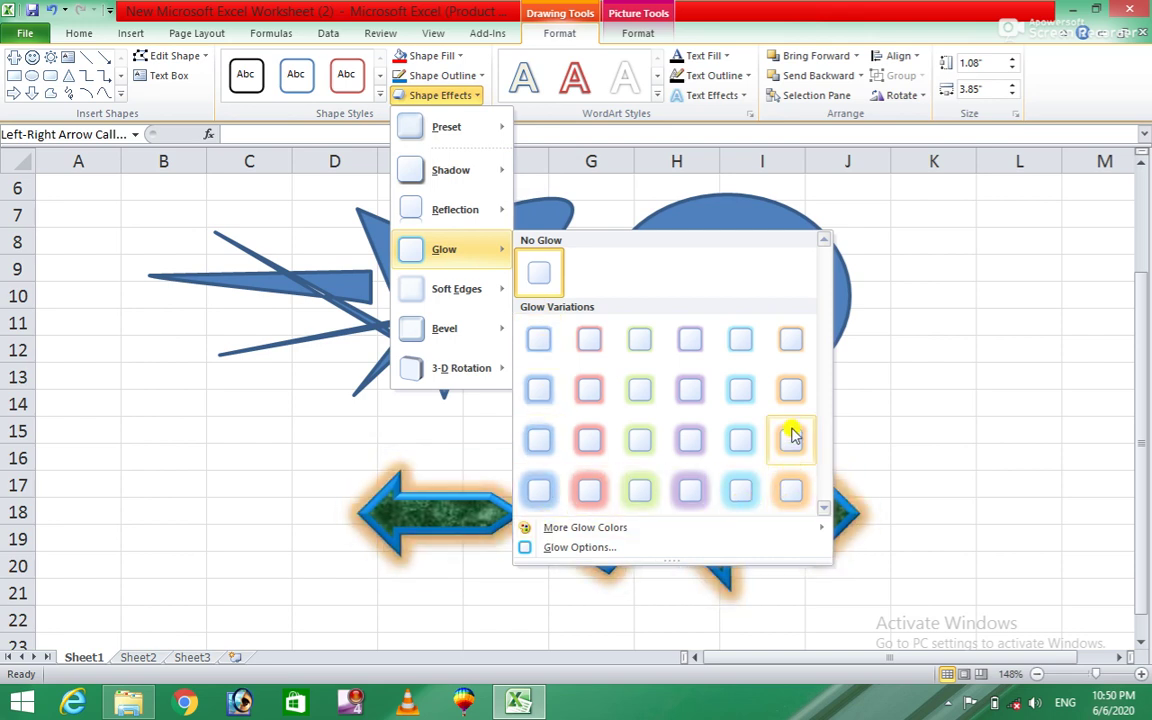
{"action": "left_click", "coordinate": [745, 393]}
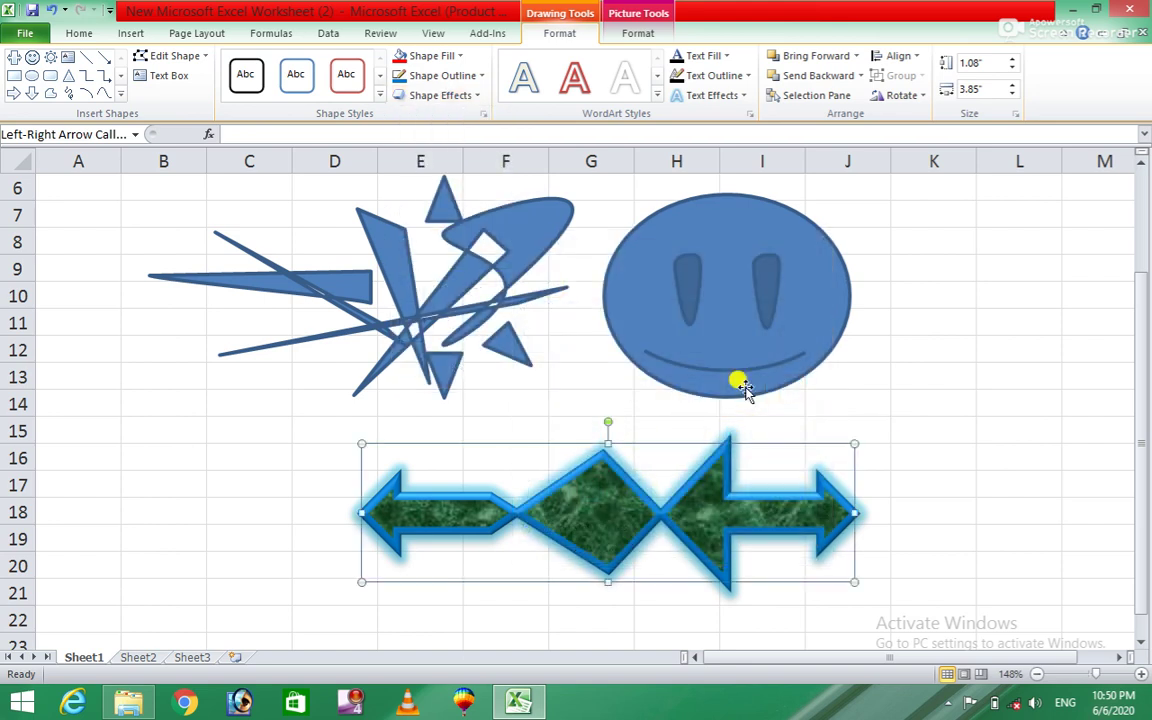
{"action": "left_click", "coordinate": [474, 95]}
{"action": "mouse_move", "coordinate": [461, 368]}
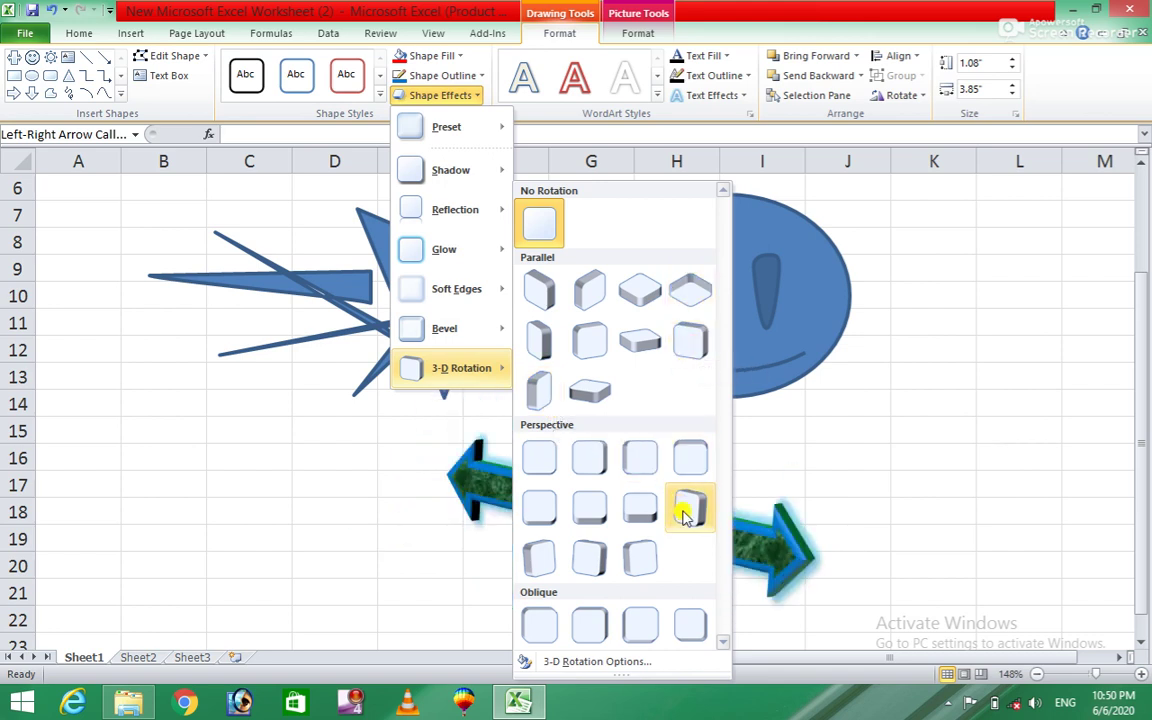
{"action": "left_click", "coordinate": [589, 557]}
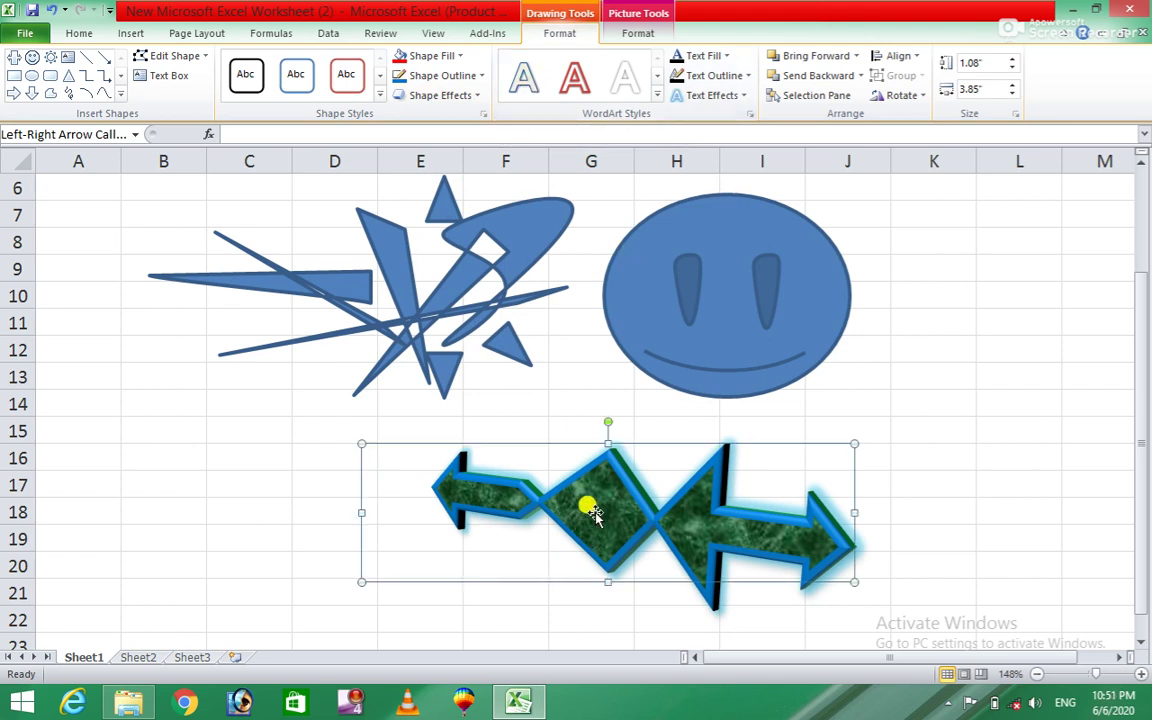
Step: Place a text box inside the arrow callout, type 'colour photo', and select that text
{"action": "left_click", "coordinate": [170, 76]}
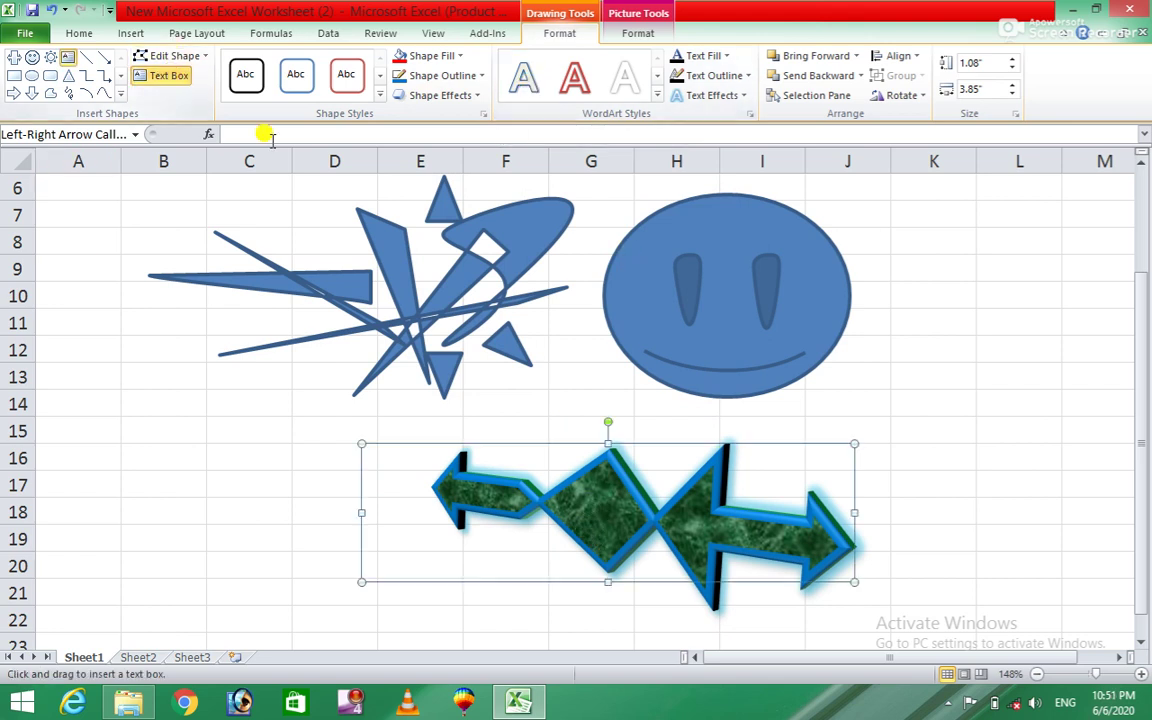
{"action": "left_click", "coordinate": [576, 500]}
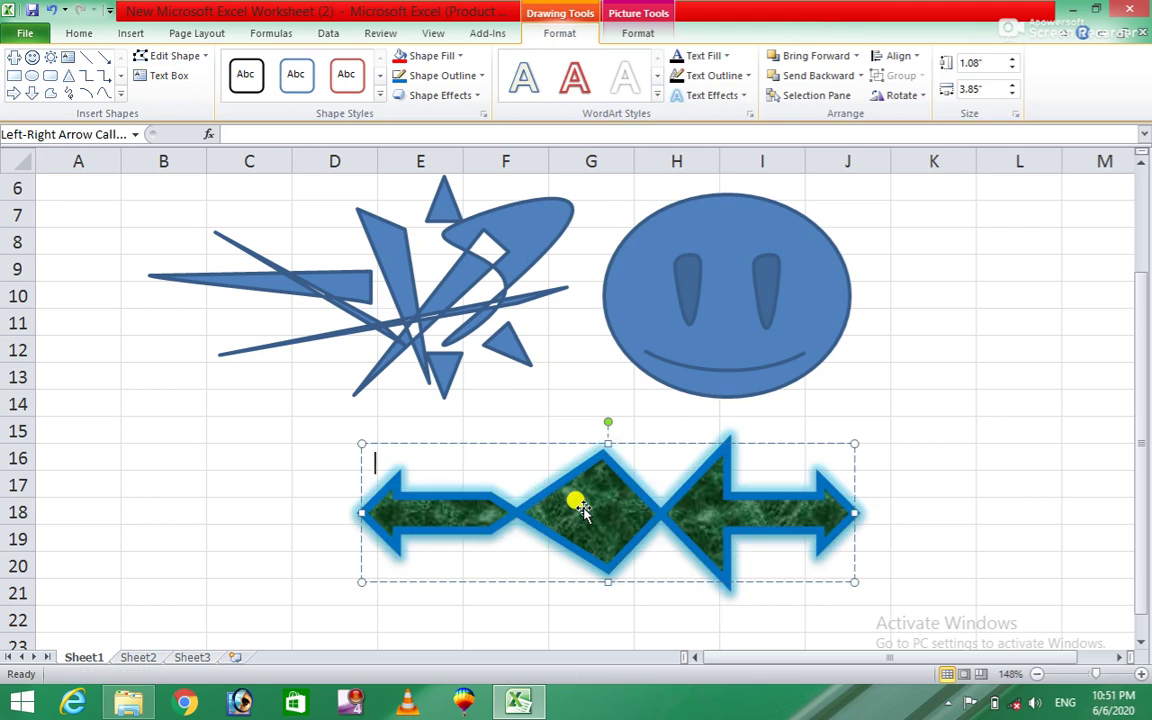
{"action": "key", "text": "Escape"}
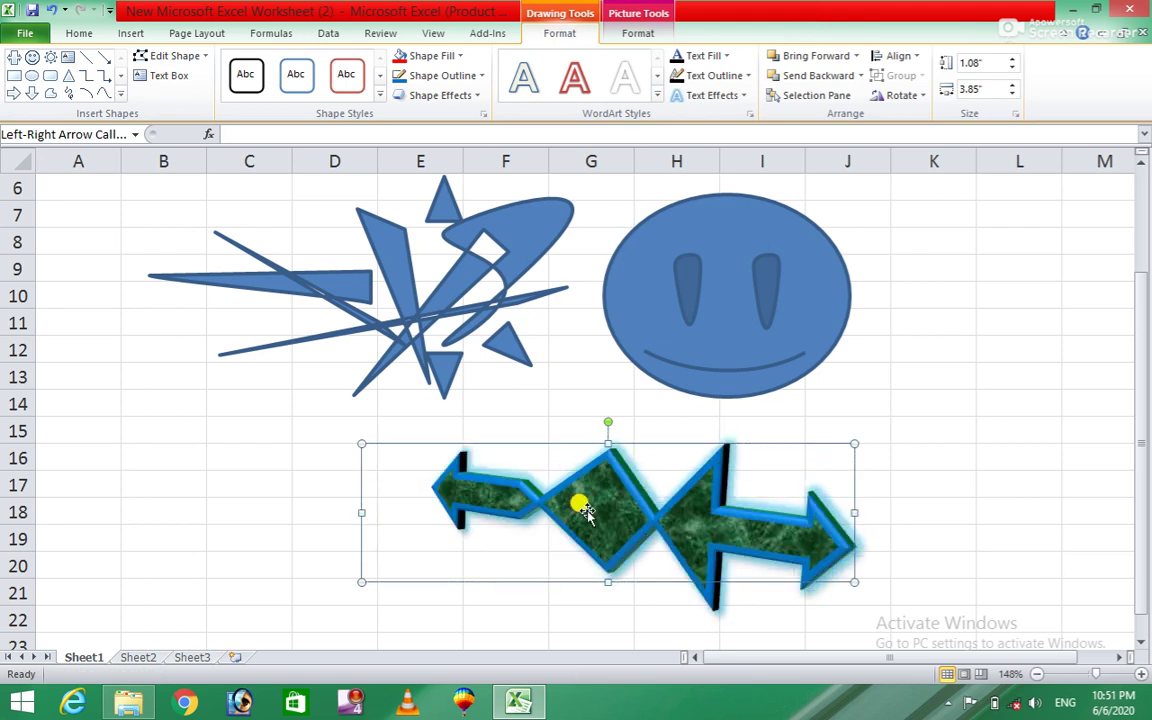
{"action": "left_click", "coordinate": [170, 76]}
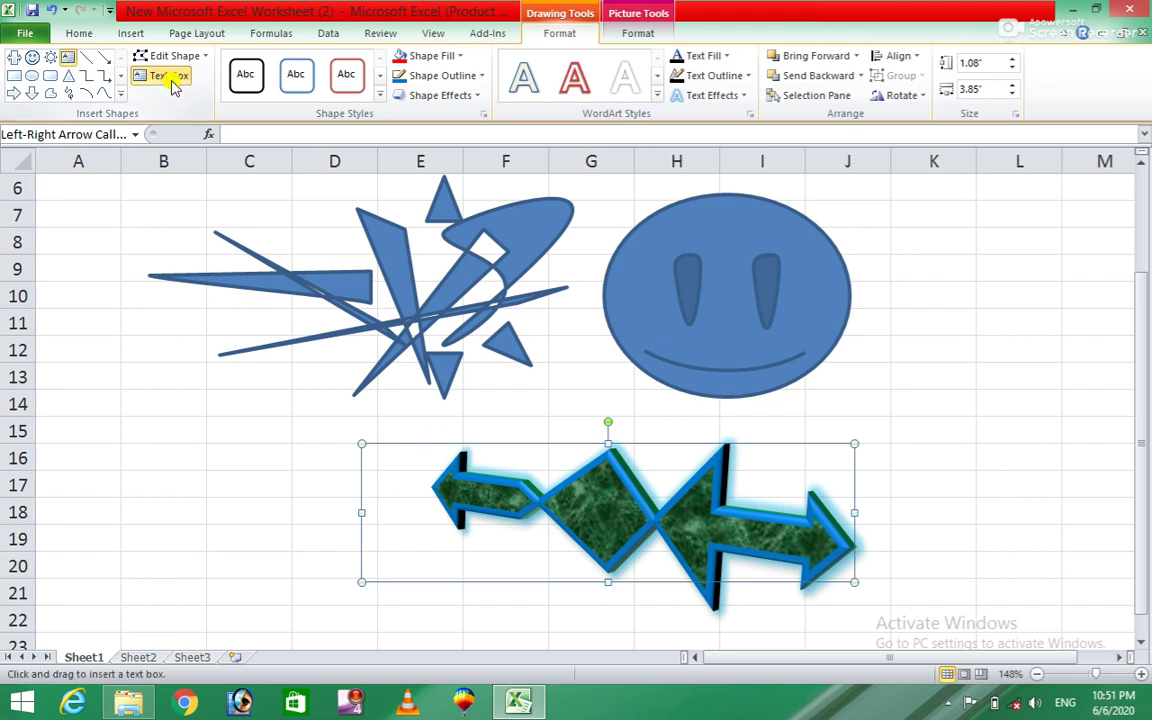
{"action": "left_click", "coordinate": [596, 526]}
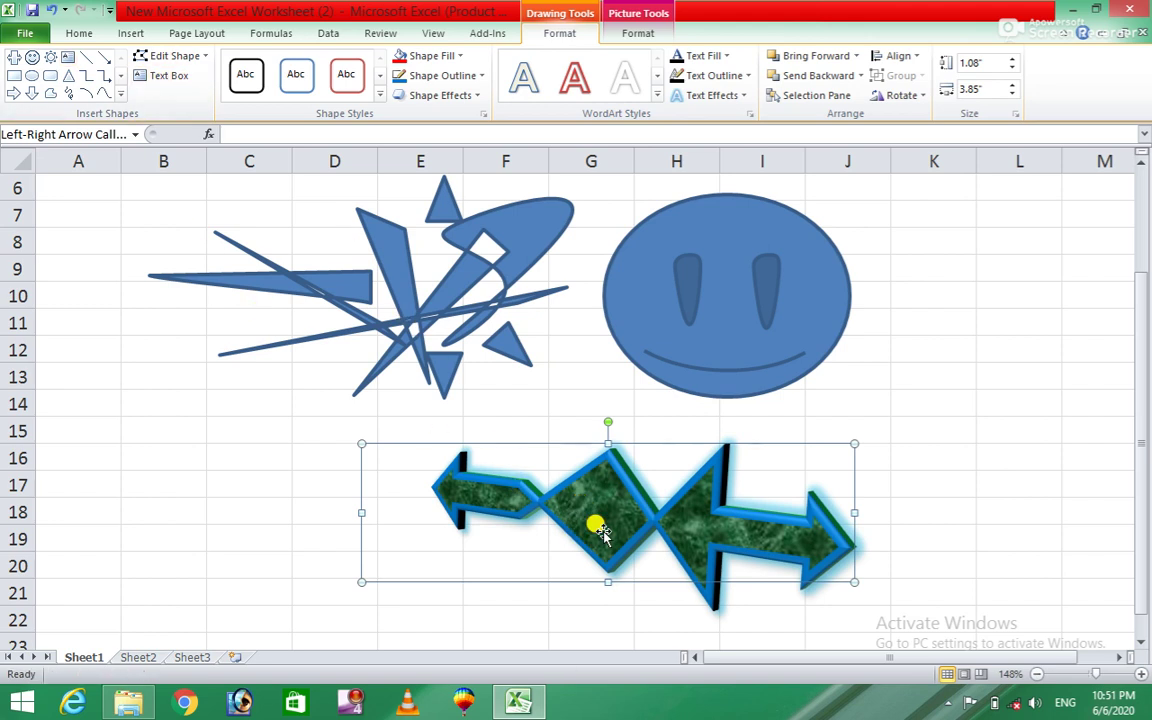
{"action": "left_click", "coordinate": [152, 78]}
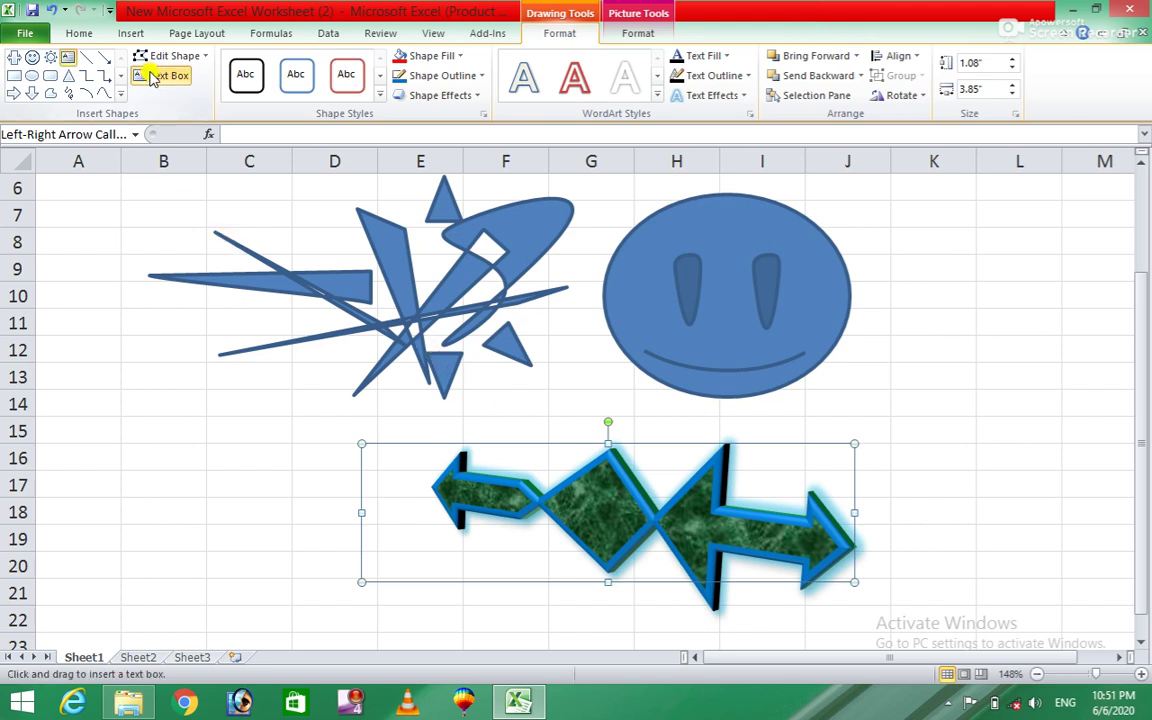
{"action": "left_click", "coordinate": [615, 514]}
{"action": "type", "text": "colourphoto"}
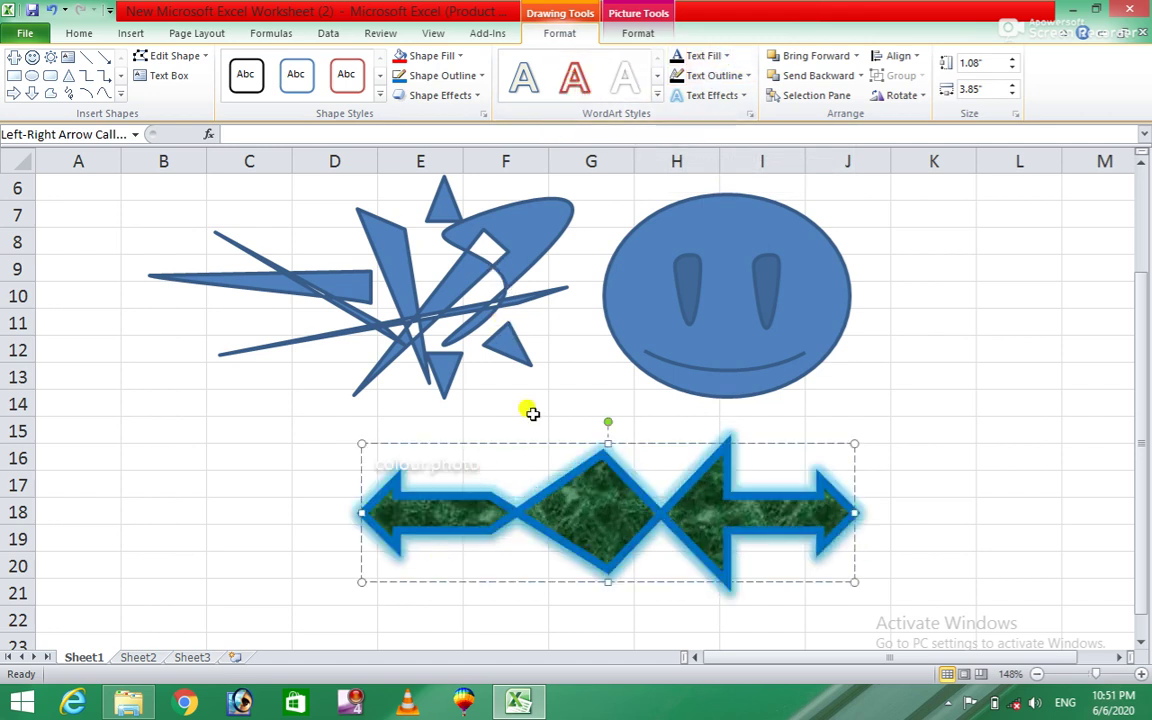
{"action": "mouse_move", "coordinate": [472, 461]}
{"action": "left_mouse_down"}
{"action": "mouse_move", "coordinate": [362, 463]}
{"action": "mouse_move", "coordinate": [490, 465]}
{"action": "left_mouse_up"}
{"action": "left_click", "coordinate": [378, 463]}
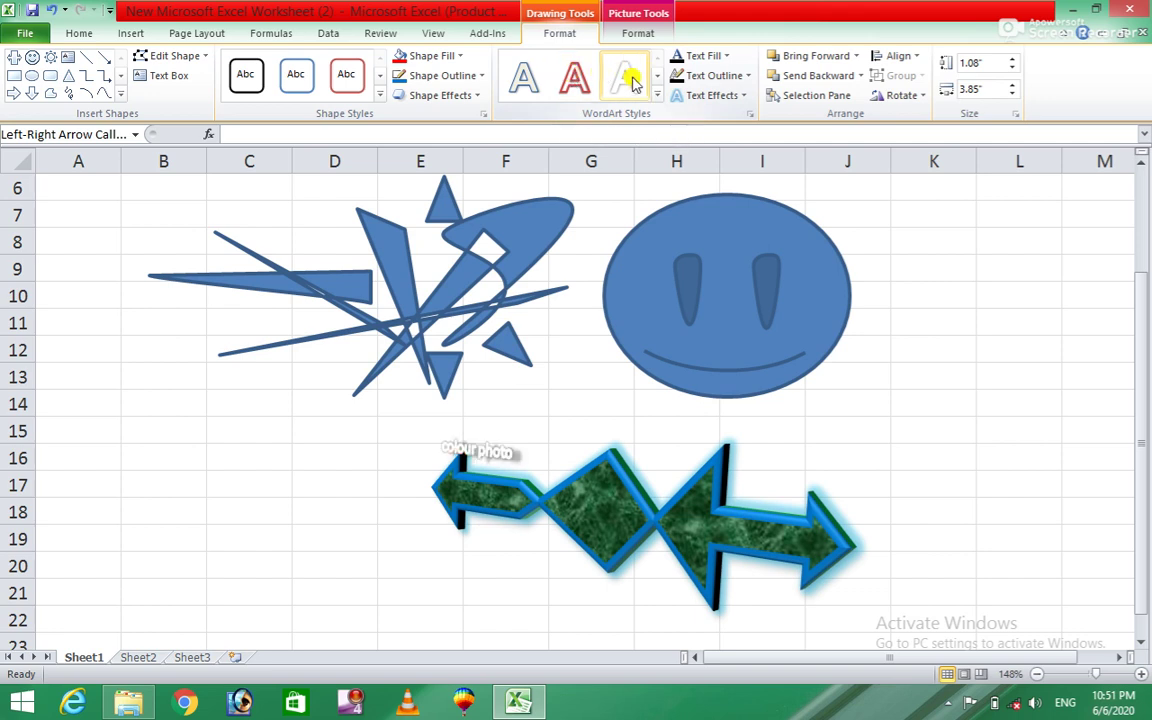
Step: Style 'colour photo' with the orange gradient WordArt, a Dark Red text fill and an orange outline
{"action": "left_click", "coordinate": [657, 100]}
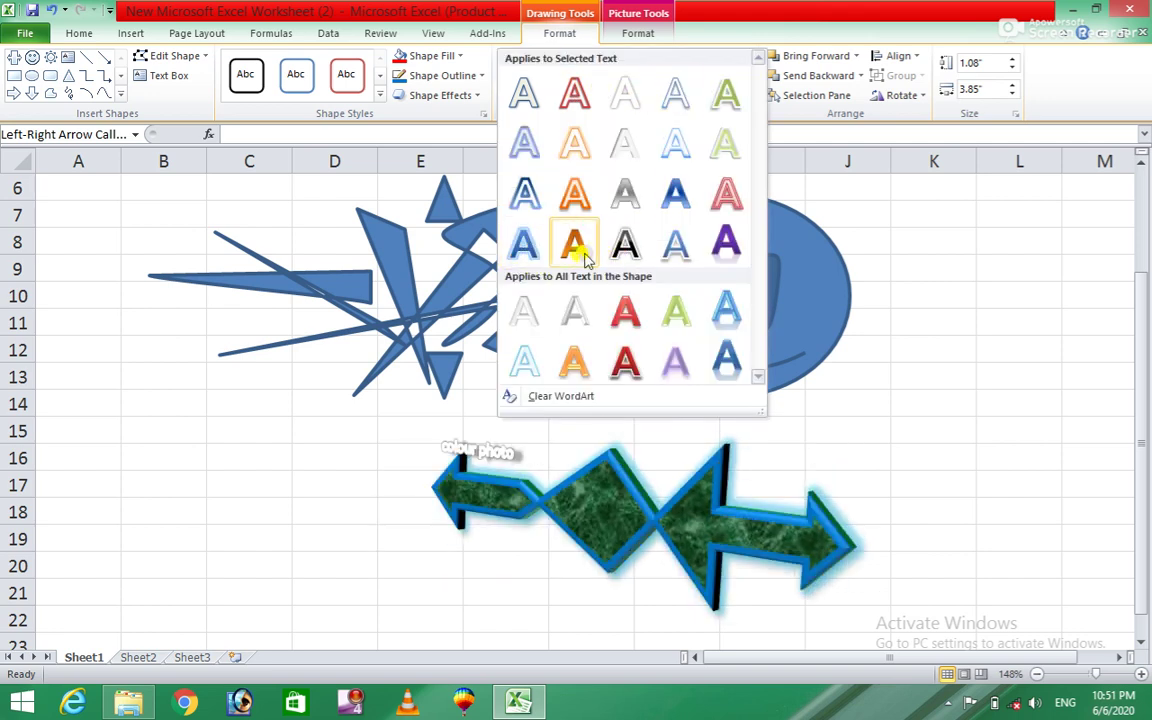
{"action": "left_click", "coordinate": [576, 258]}
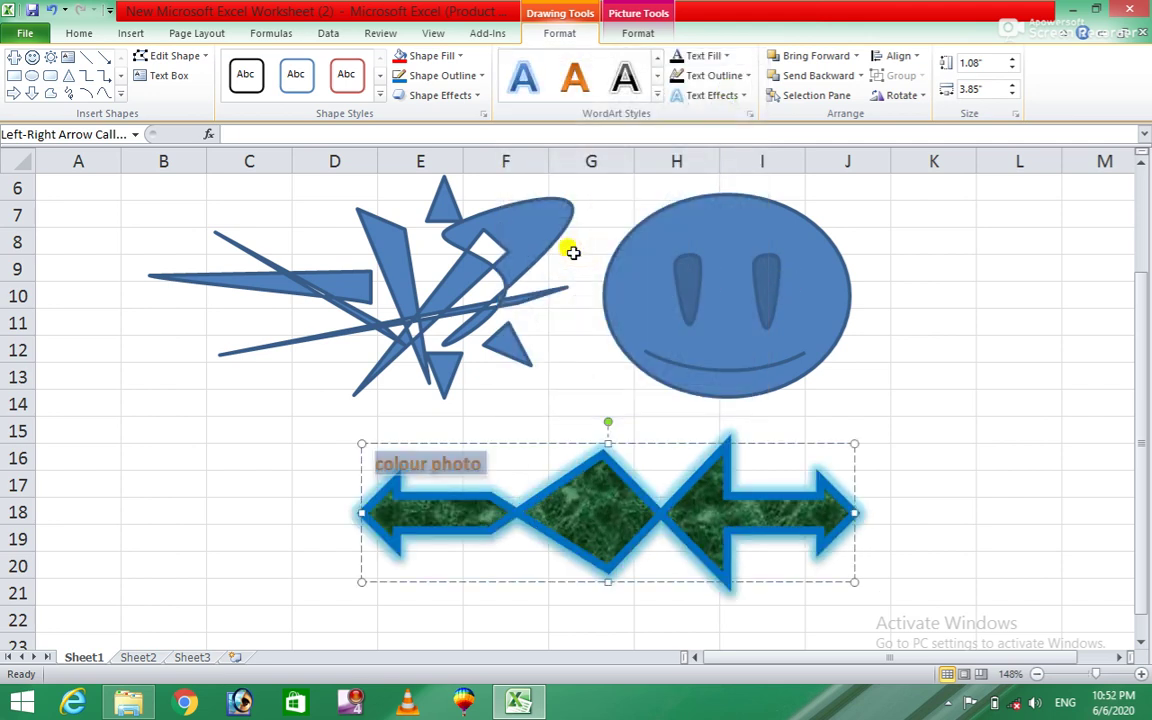
{"action": "left_click", "coordinate": [728, 60]}
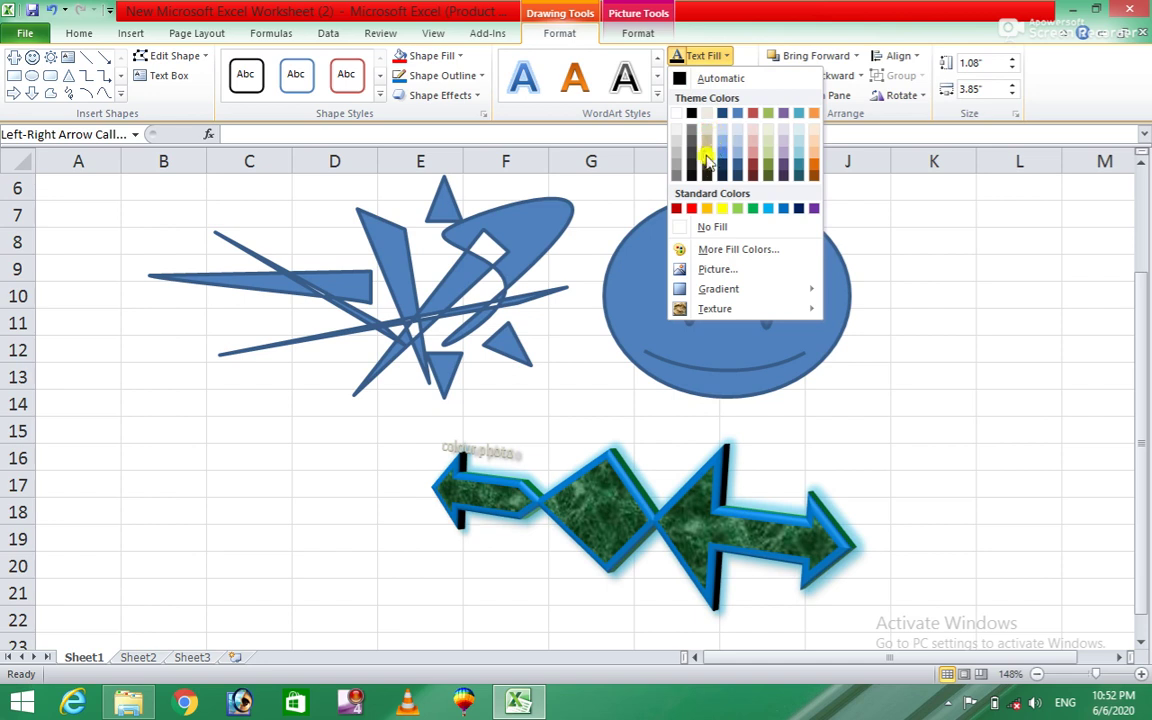
{"action": "left_click", "coordinate": [677, 209]}
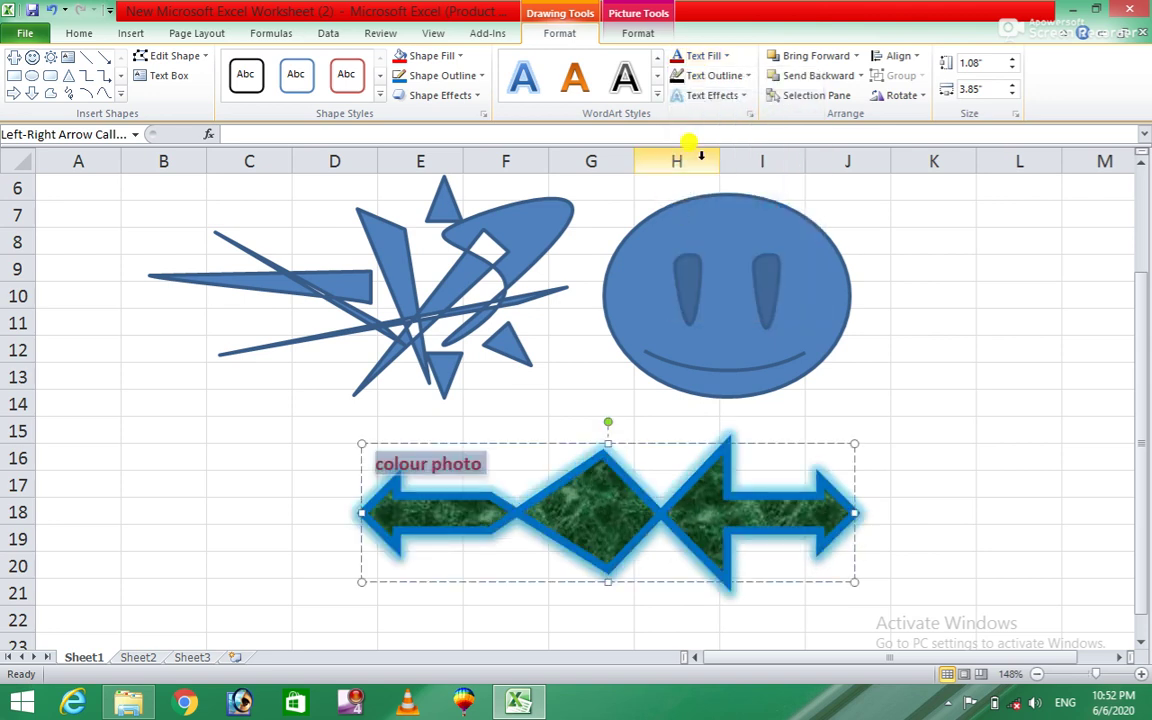
{"action": "left_click", "coordinate": [748, 77]}
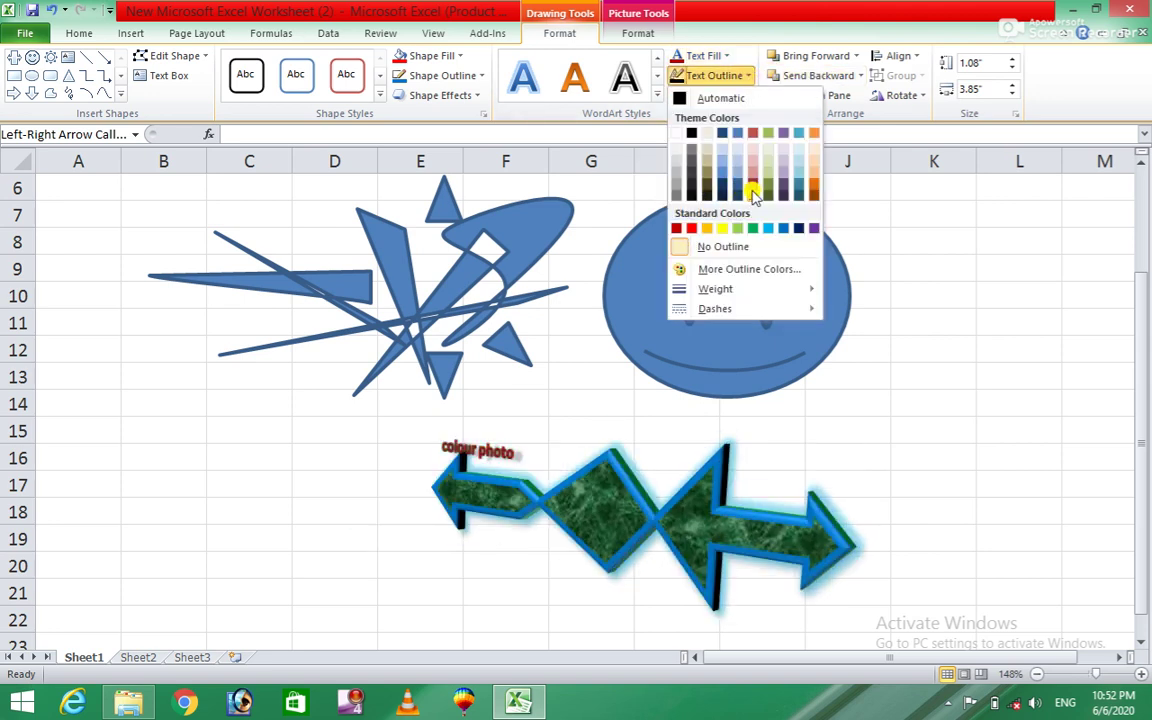
{"action": "left_click", "coordinate": [716, 229]}
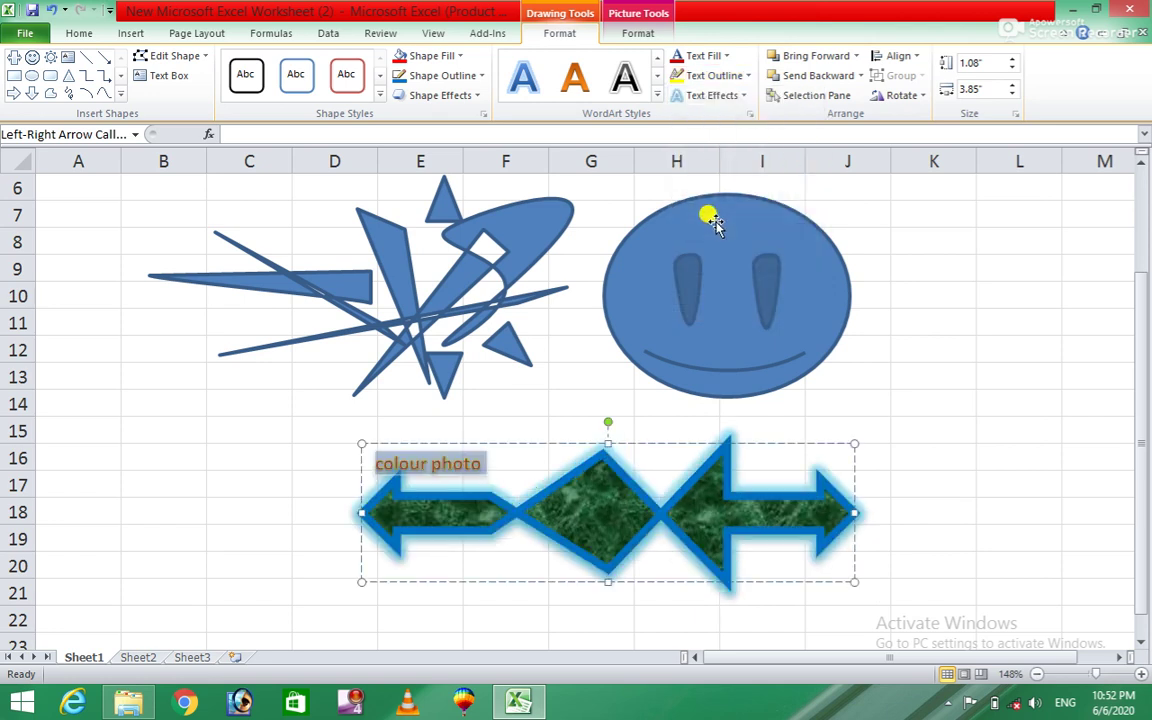
{"action": "left_click", "coordinate": [737, 100]}
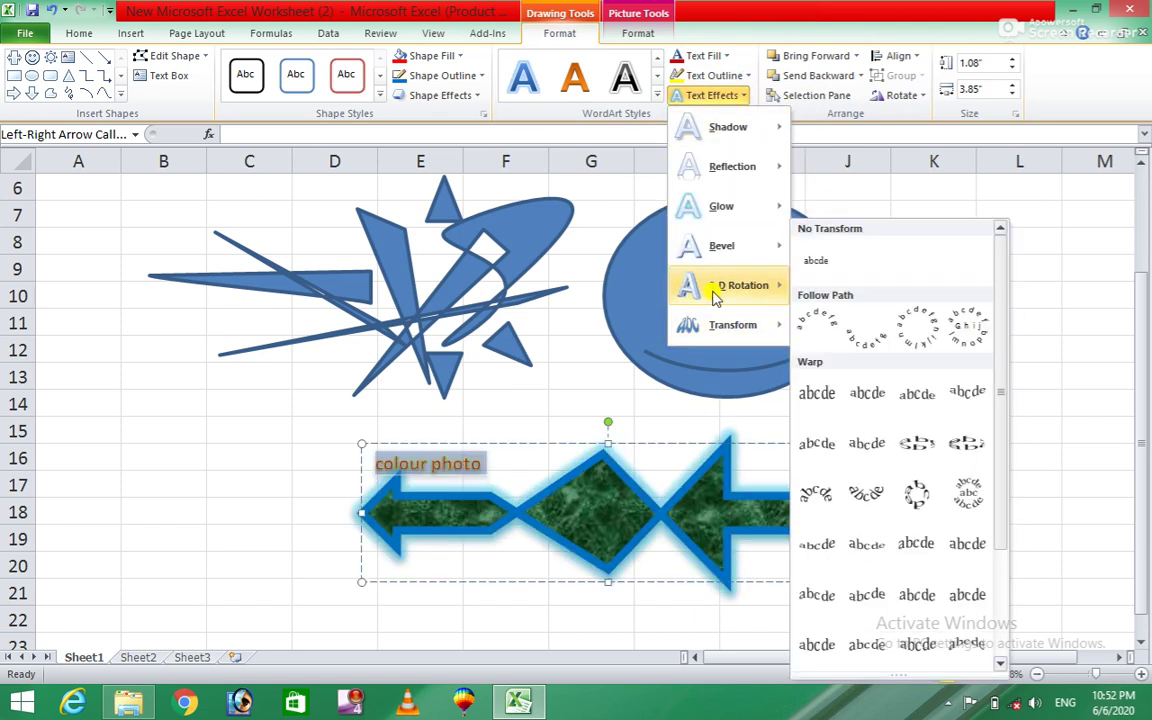
{"action": "mouse_move", "coordinate": [722, 246]}
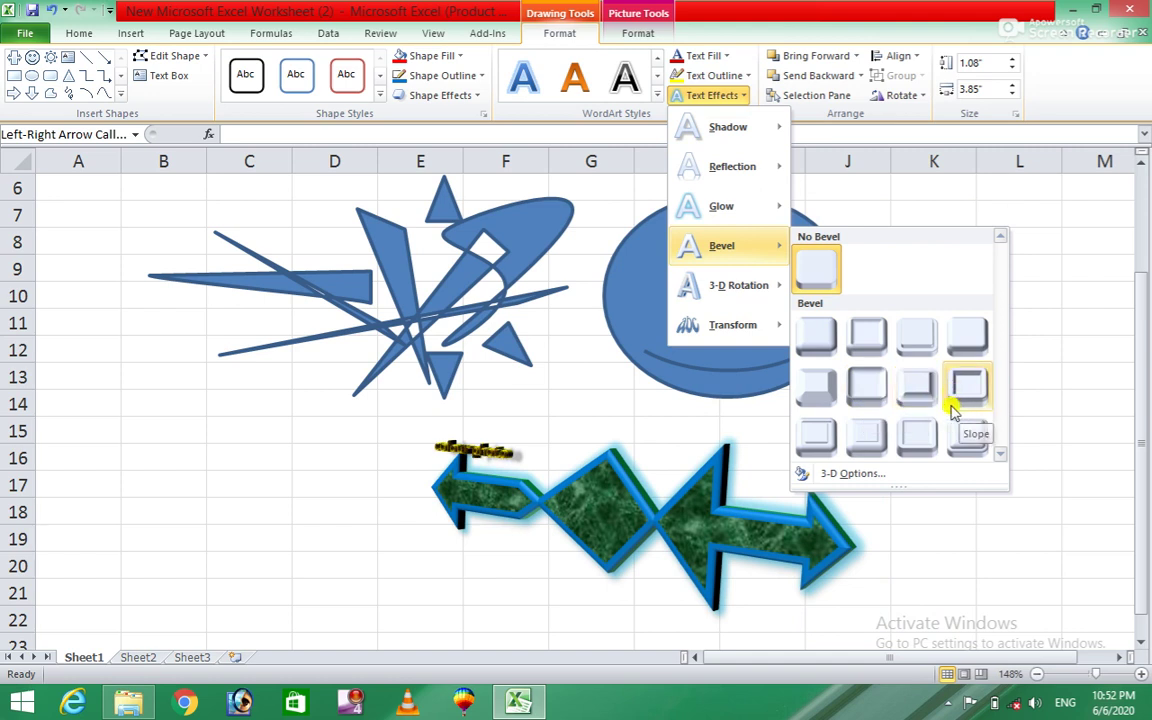
Step: Add a bevel to the 'colour photo' text and warp it with the Arch Up transform
{"action": "left_click", "coordinate": [866, 440]}
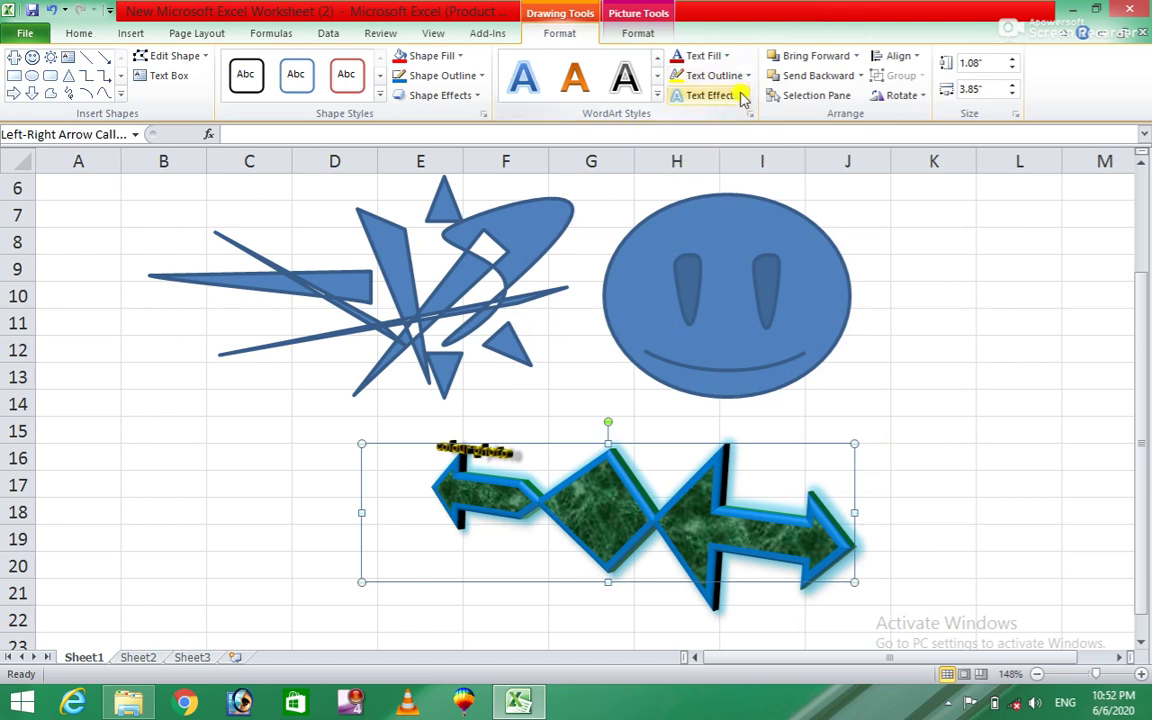
{"action": "left_click", "coordinate": [680, 95]}
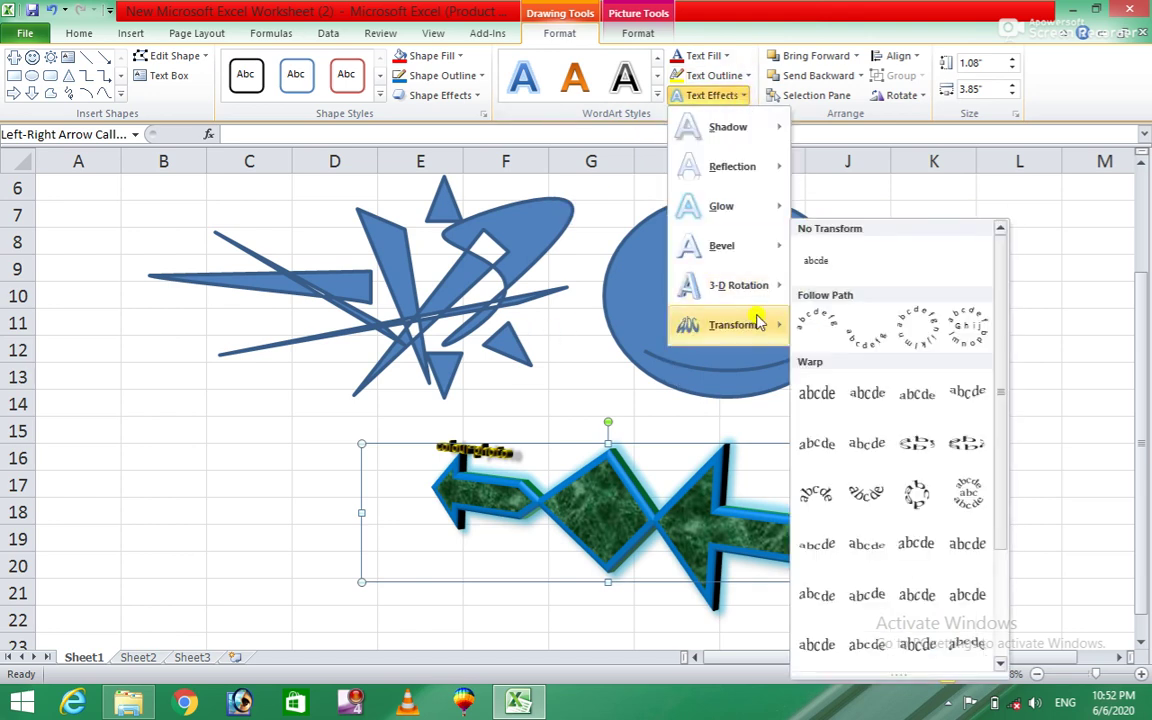
{"action": "mouse_move", "coordinate": [733, 325]}
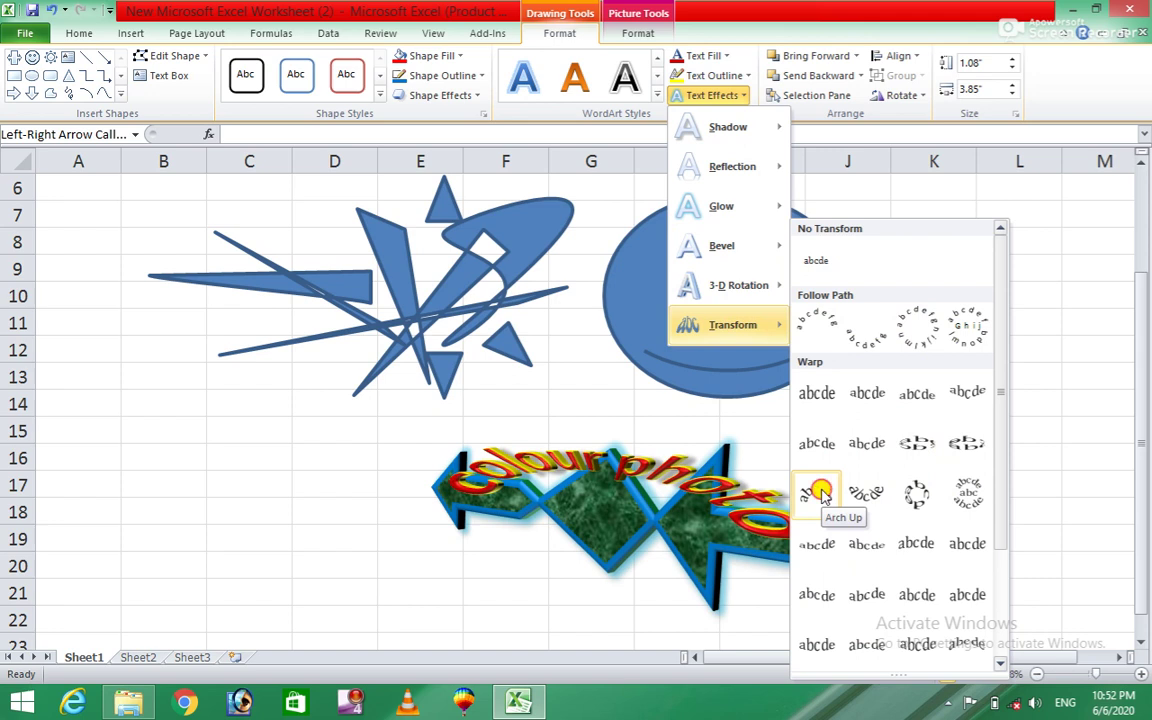
{"action": "left_click", "coordinate": [820, 490]}
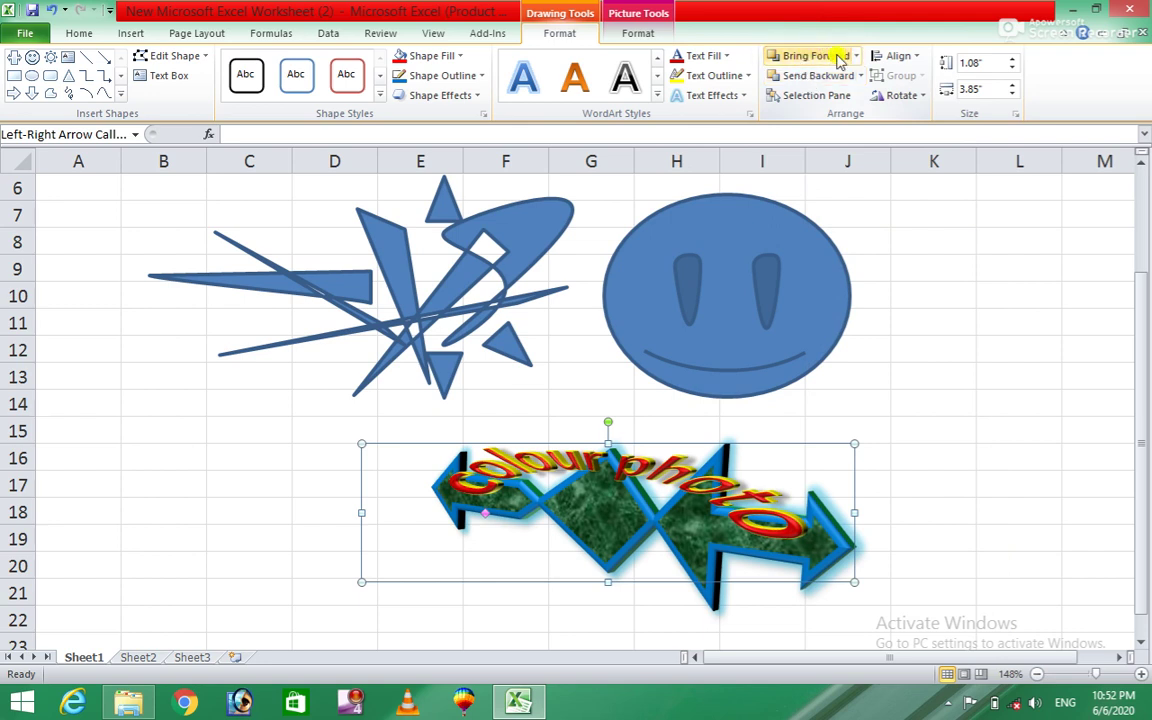
Step: Bring the arrow callout to front, then send it to back behind all shapes
{"action": "left_click", "coordinate": [855, 57]}
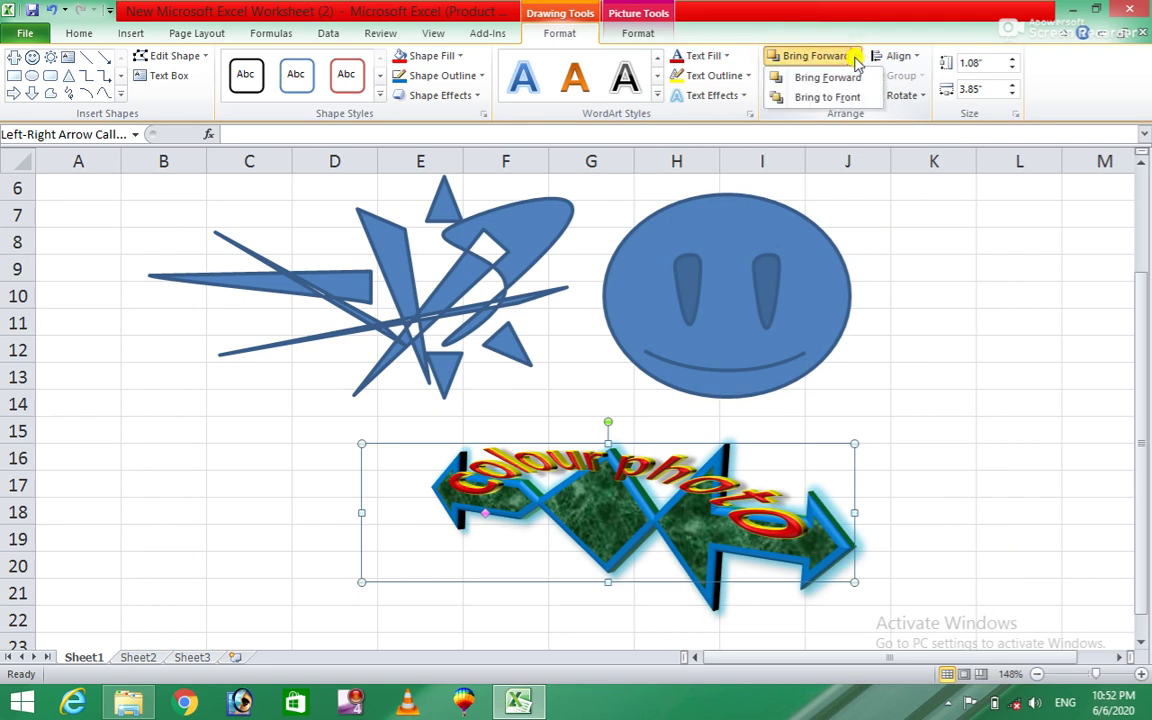
{"action": "left_click", "coordinate": [826, 100]}
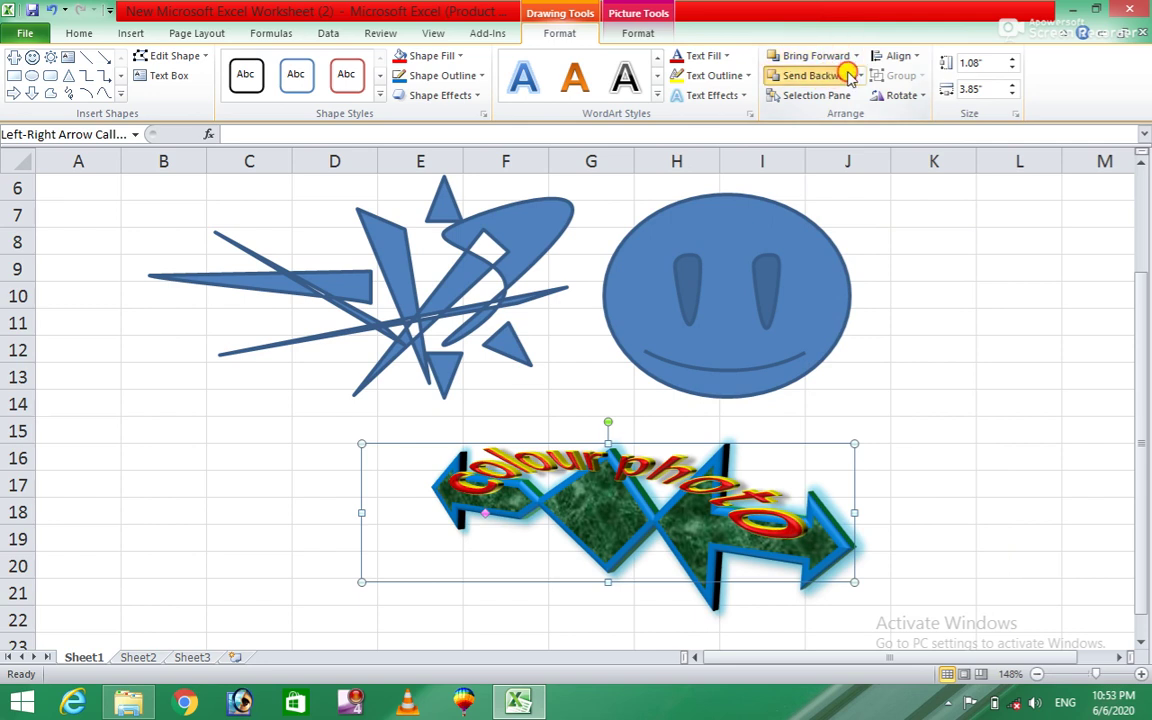
{"action": "left_click", "coordinate": [860, 76]}
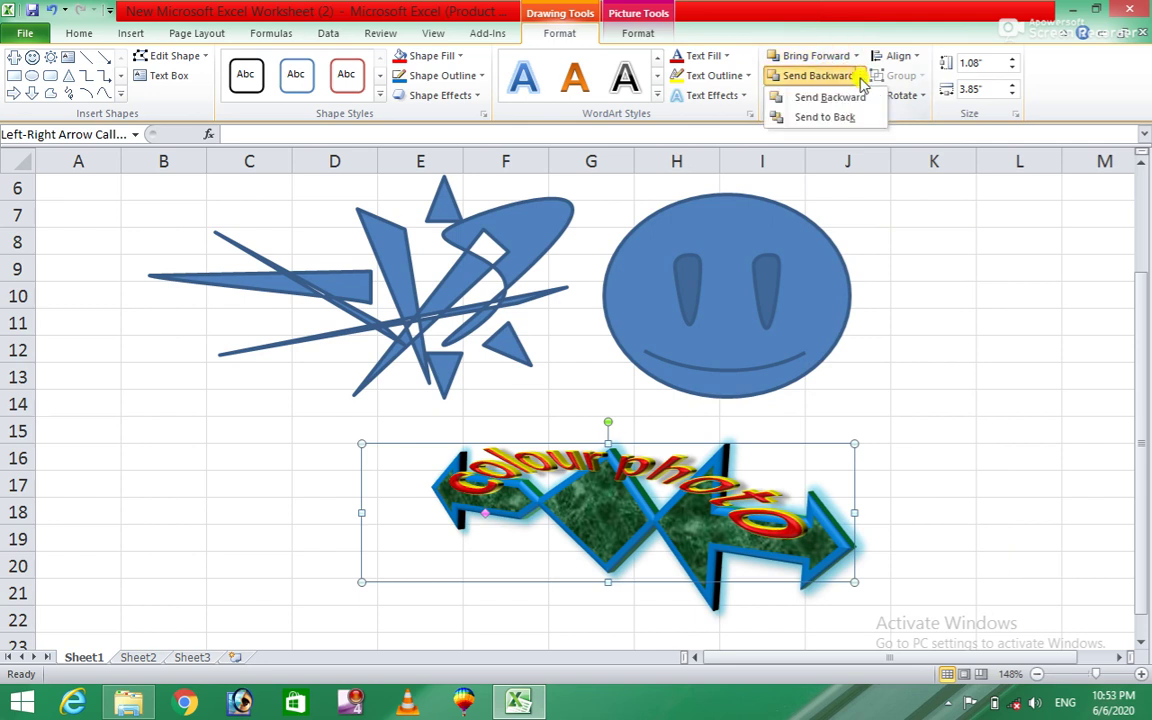
{"action": "left_click", "coordinate": [836, 118]}
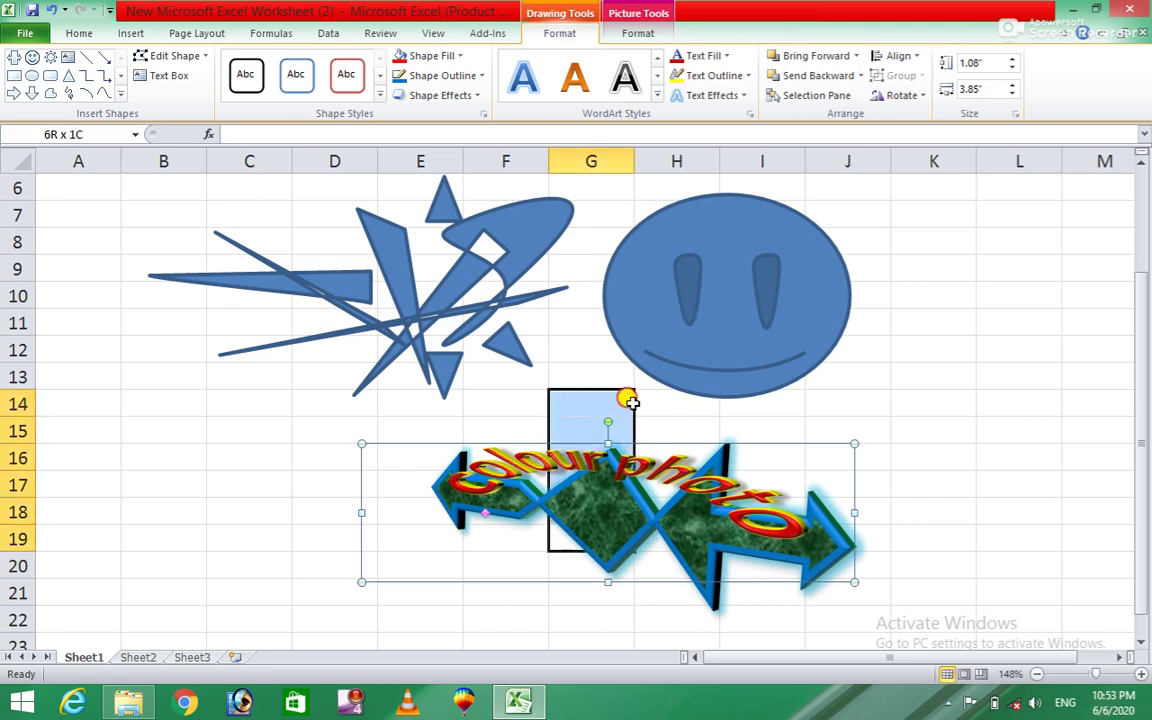
{"action": "left_click_drag", "start_coordinate": [582, 550], "coordinate": [640, 380]}
{"action": "left_click", "coordinate": [650, 558]}
Step: Drag the arrow over the smiley, bring it to front, return it below, and select B14
{"action": "left_click_drag", "start_coordinate": [626, 523], "coordinate": [640, 380]}
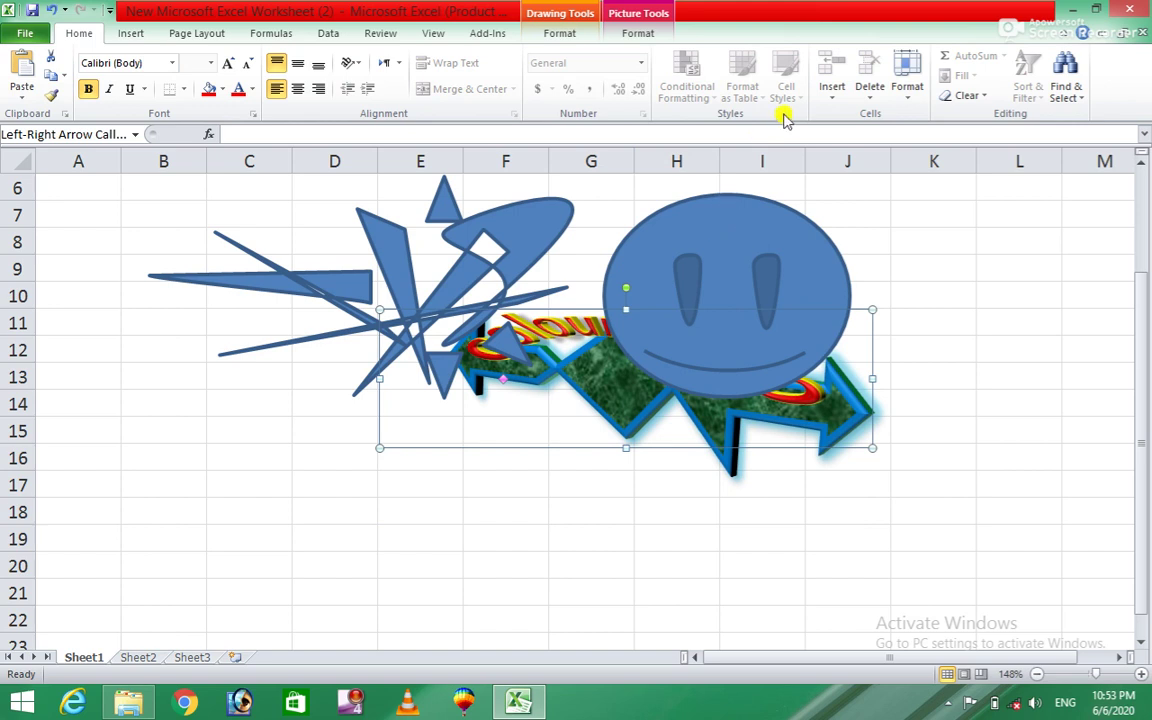
{"action": "left_click", "coordinate": [631, 33]}
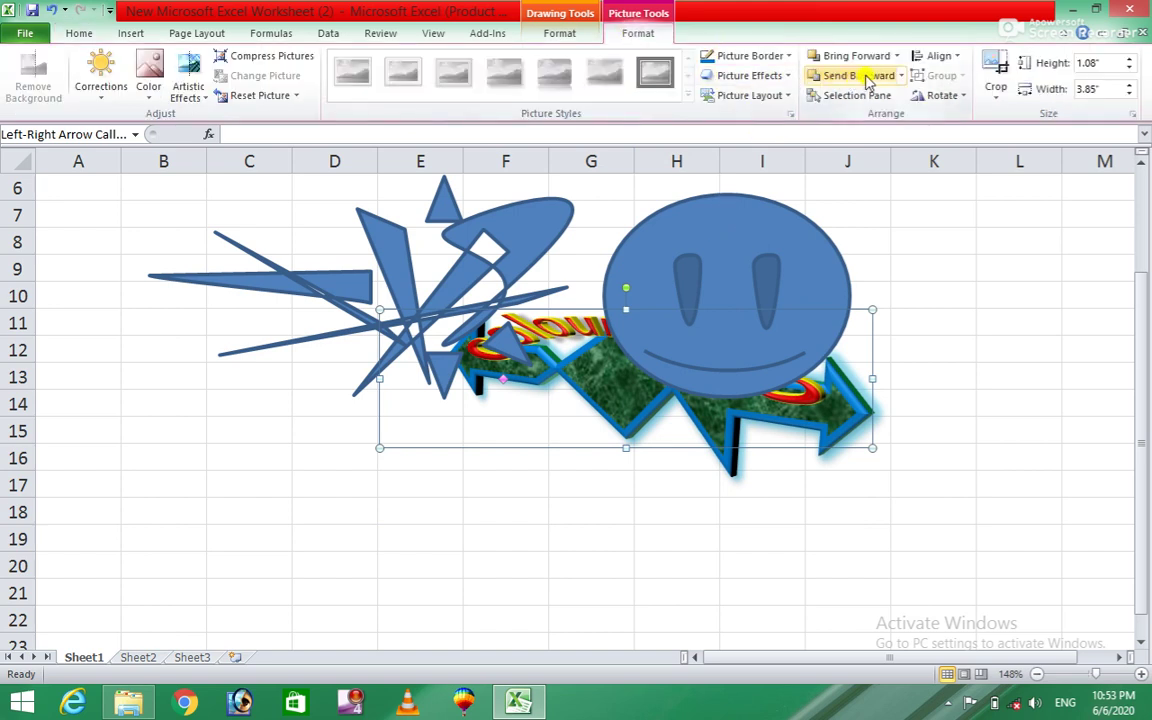
{"action": "left_click", "coordinate": [896, 55]}
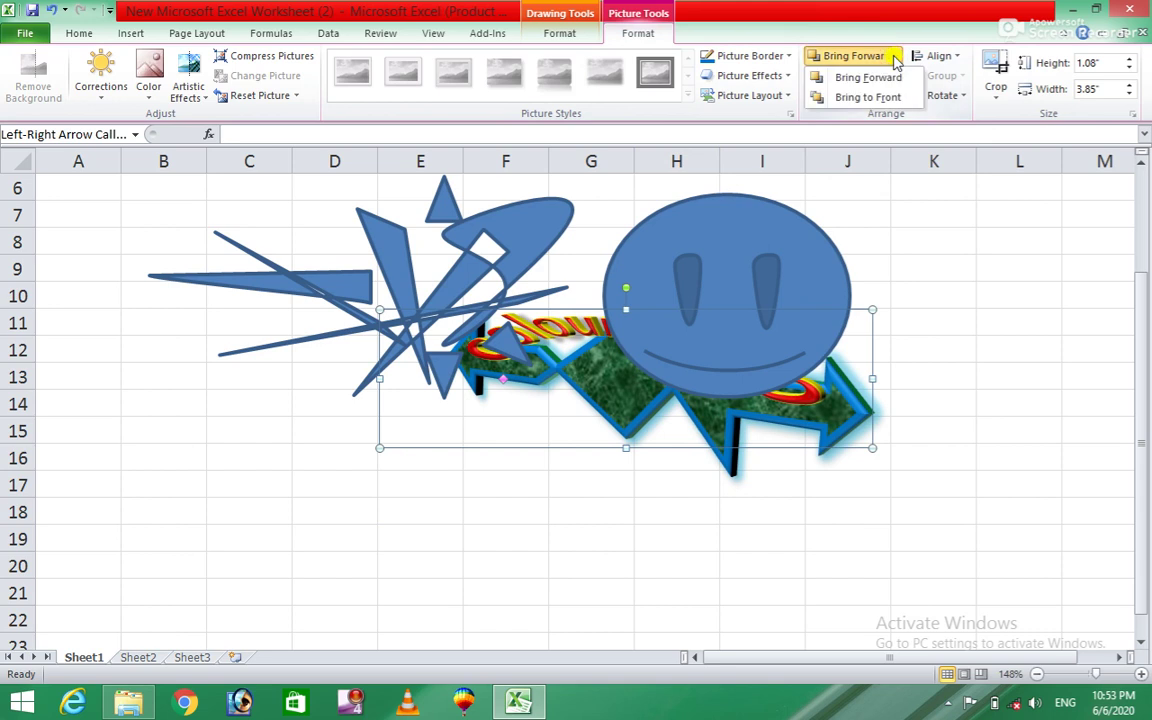
{"action": "left_click", "coordinate": [862, 100]}
{"action": "left_click_drag", "start_coordinate": [609, 360], "coordinate": [579, 513]}
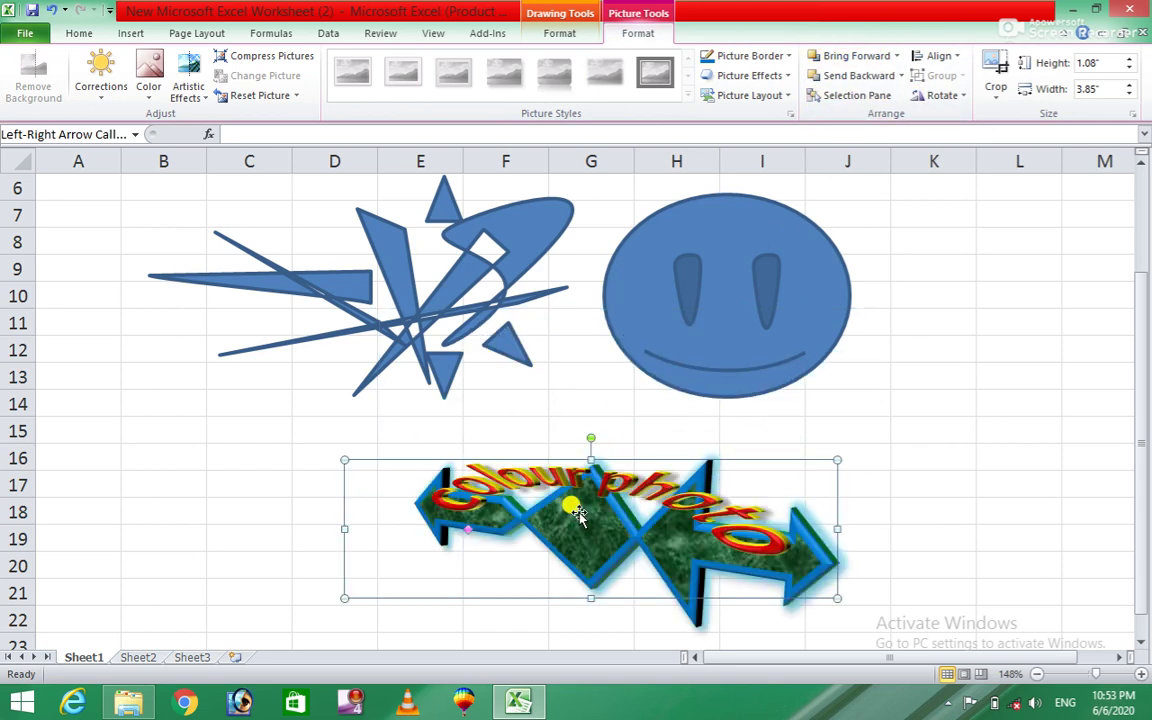
{"action": "left_click", "coordinate": [133, 32]}
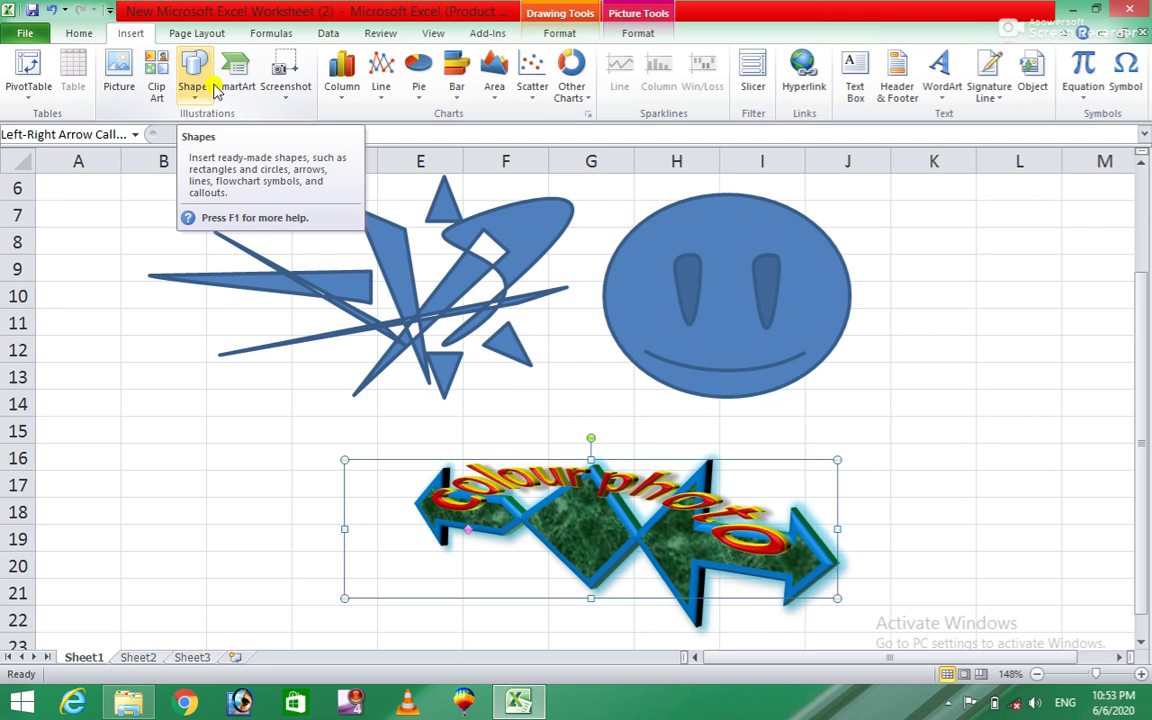
{"action": "left_click", "coordinate": [192, 392]}
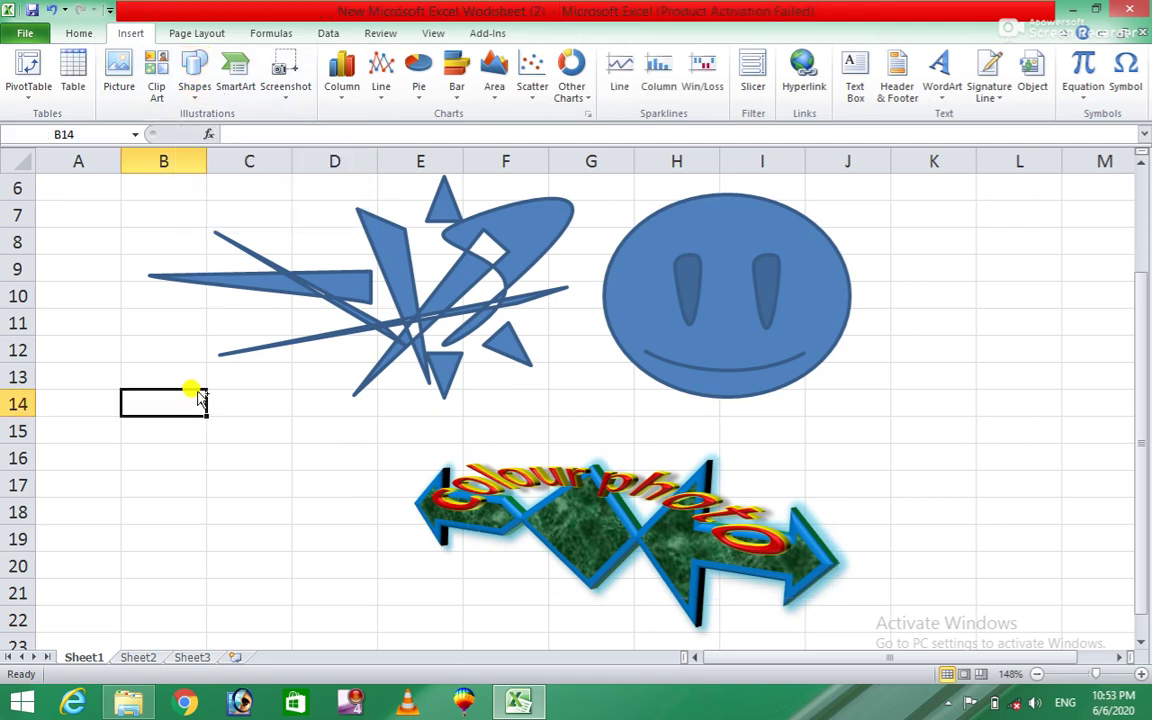